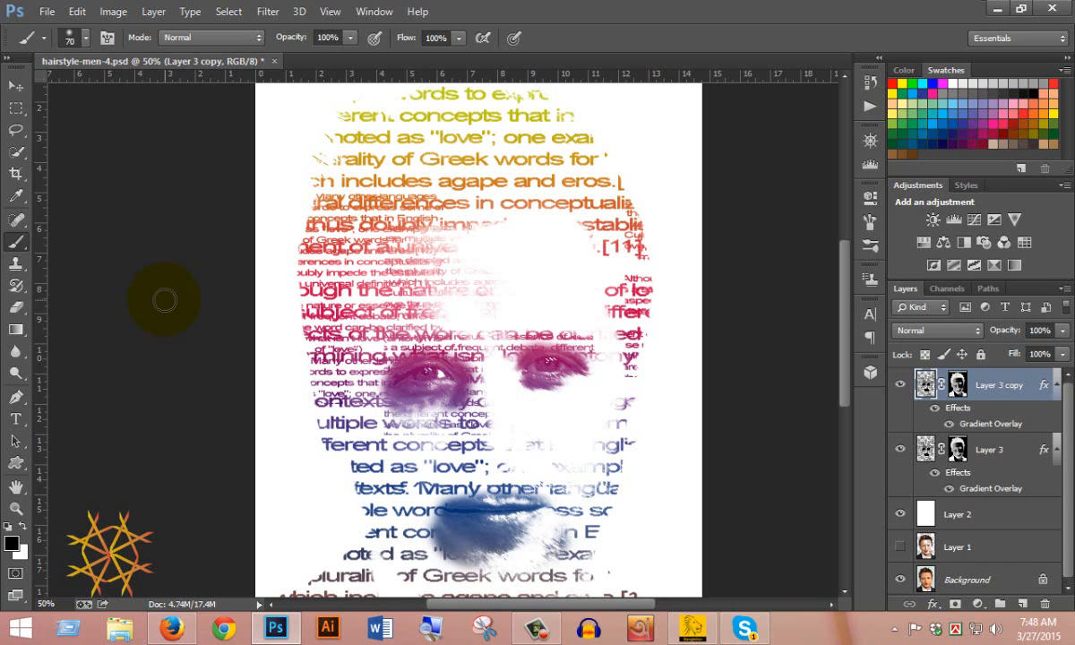
# Step: Switch to Firefox and look through the "Design your photo and creativity" Facebook group's tutorial and Photoshop download posts
pyautogui.click(171, 628)
pyautogui.scroll(10, 268, 320)
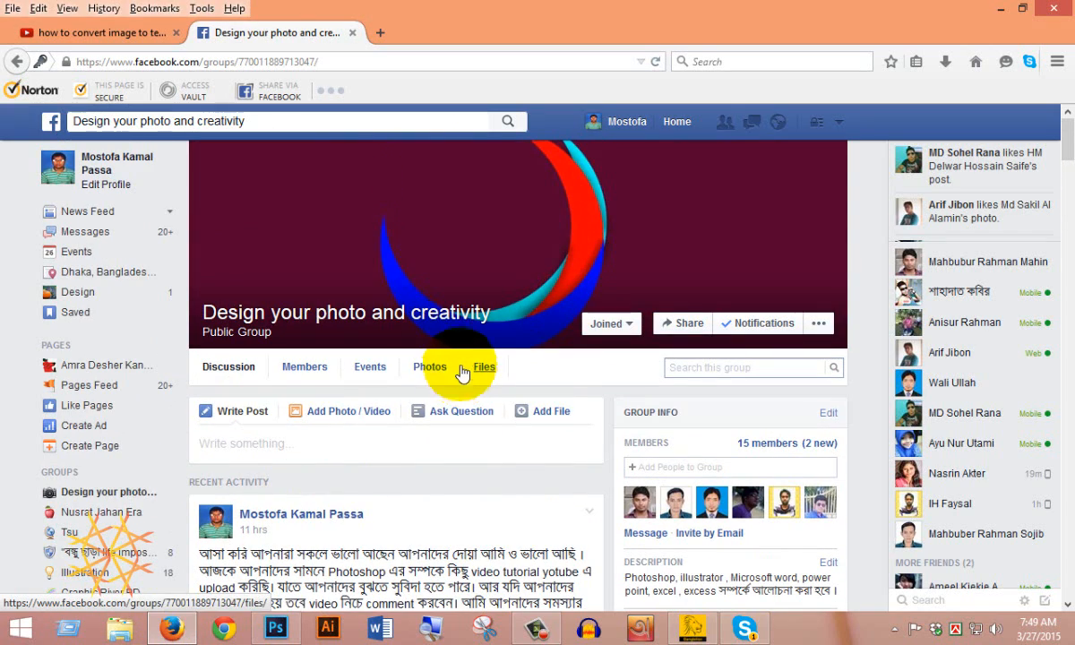
pyautogui.click(462, 373)
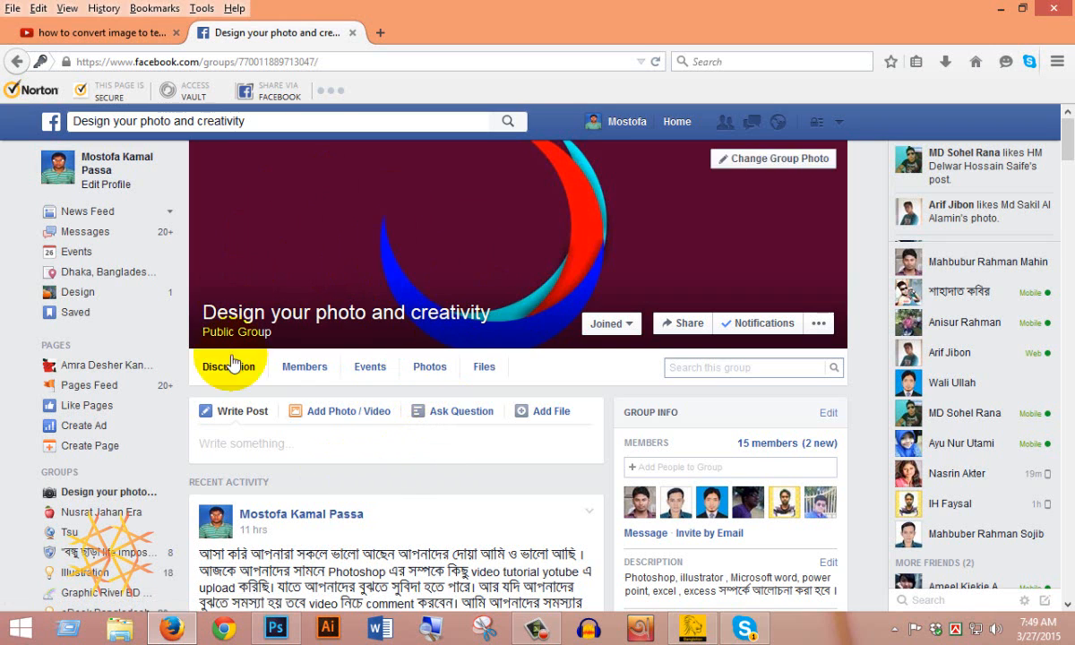
pyautogui.scroll(-5, 396, 473)
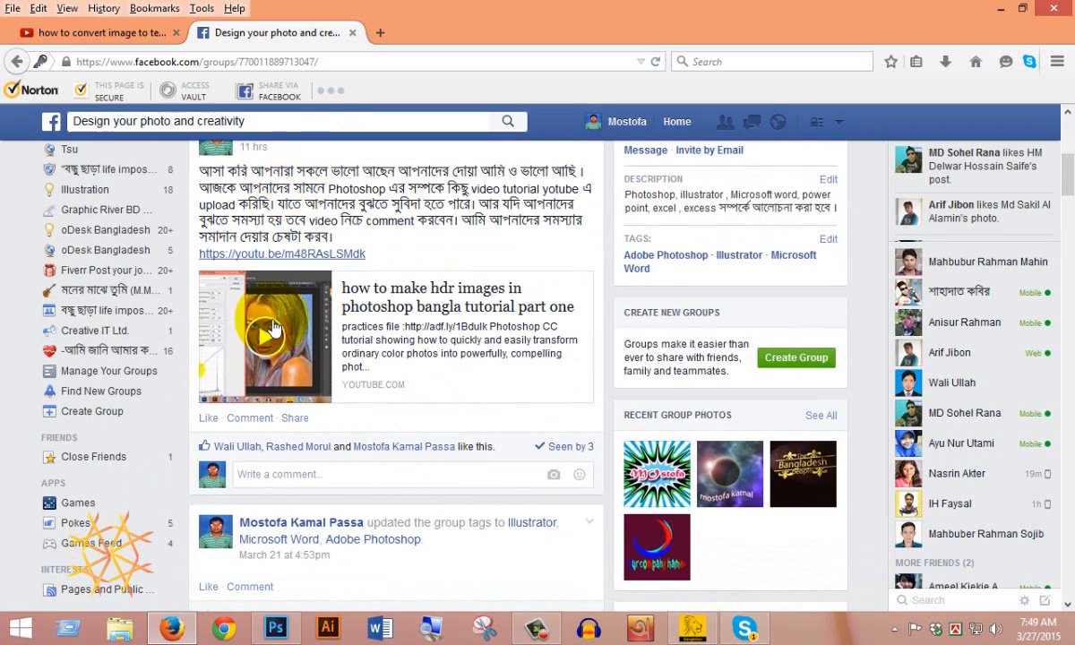
pyautogui.scroll(-10, 426, 470)
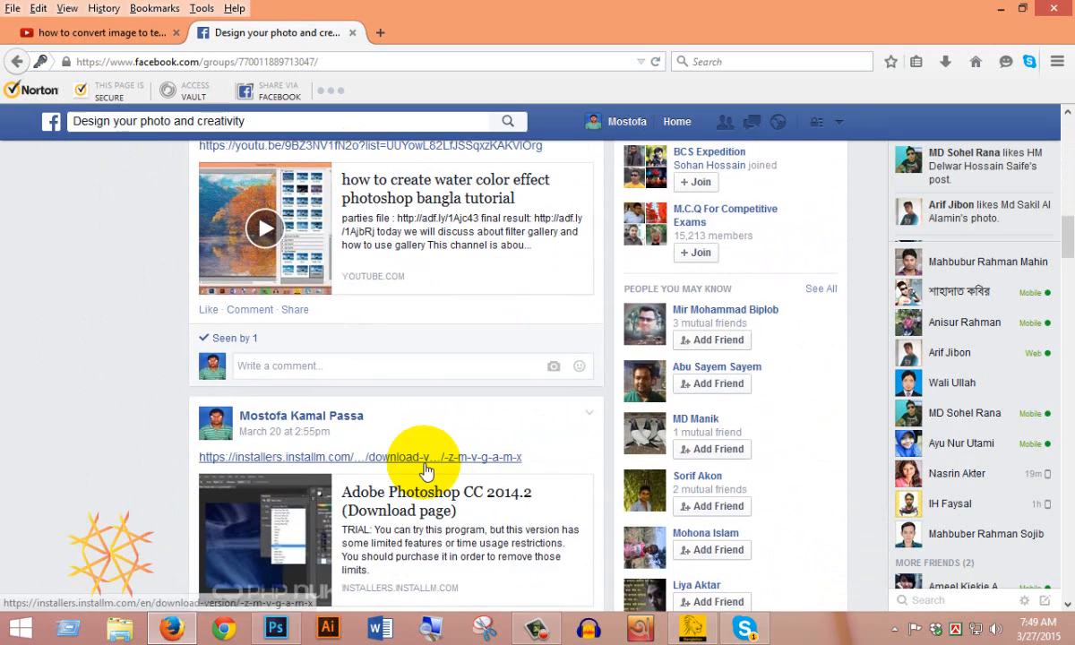
pyautogui.scroll(-1, 427, 470)
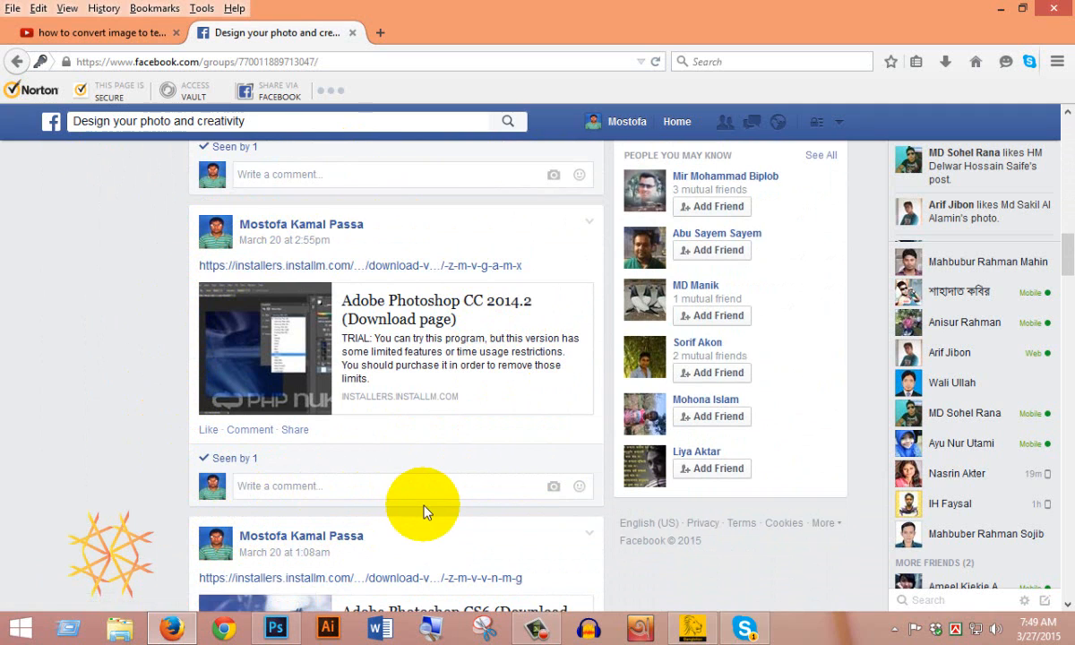
pyautogui.scroll(-3, 426, 508)
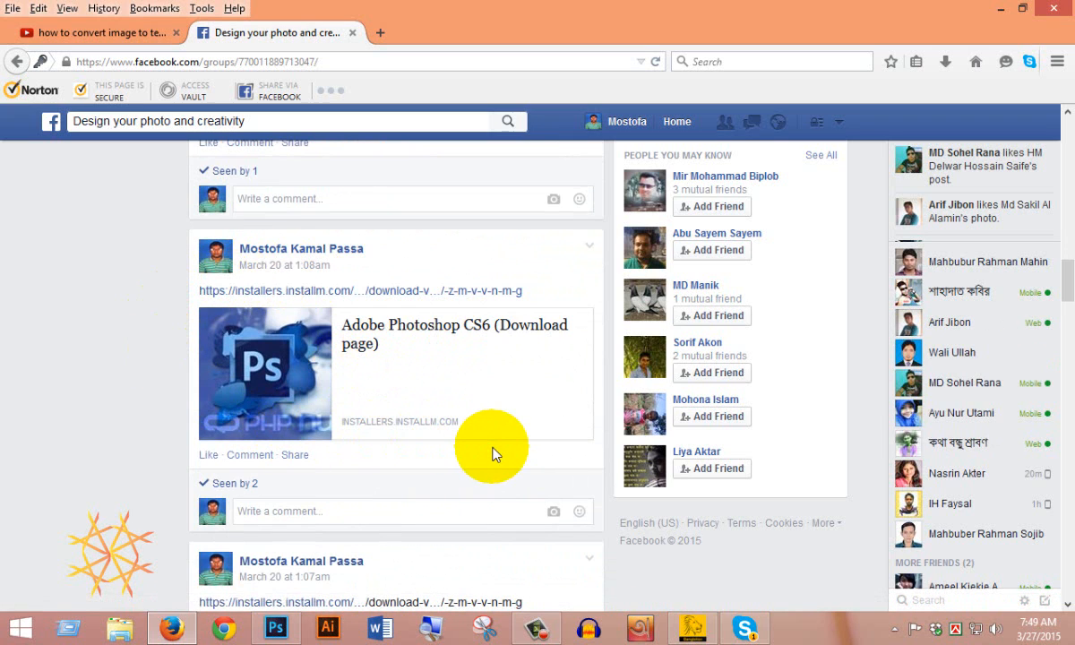
pyautogui.scroll(6, 492, 454)
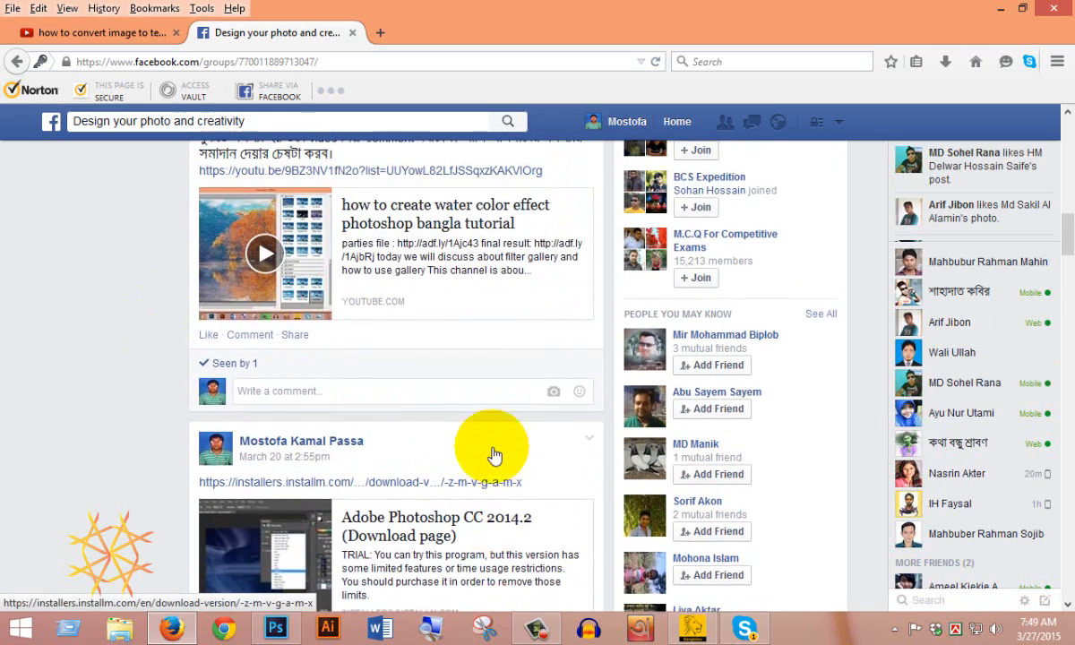
pyautogui.scroll(5, 492, 454)
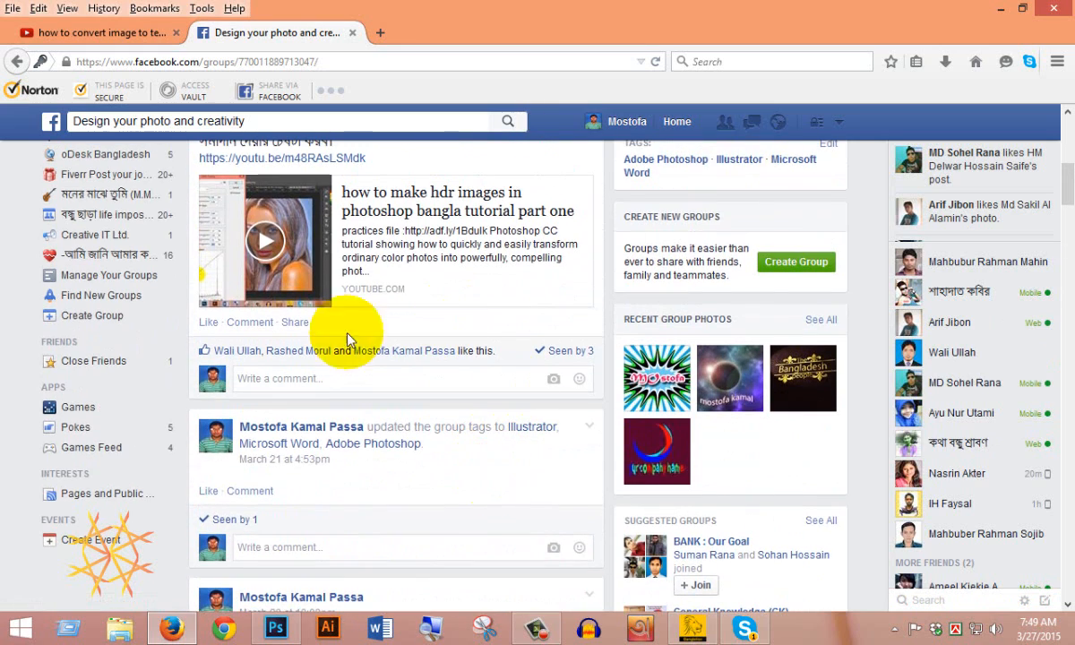
# Step: Return to Photoshop and compare the text portrait with the original photo by hiding and reshowing the layers above the Background
pyautogui.click(277, 629)
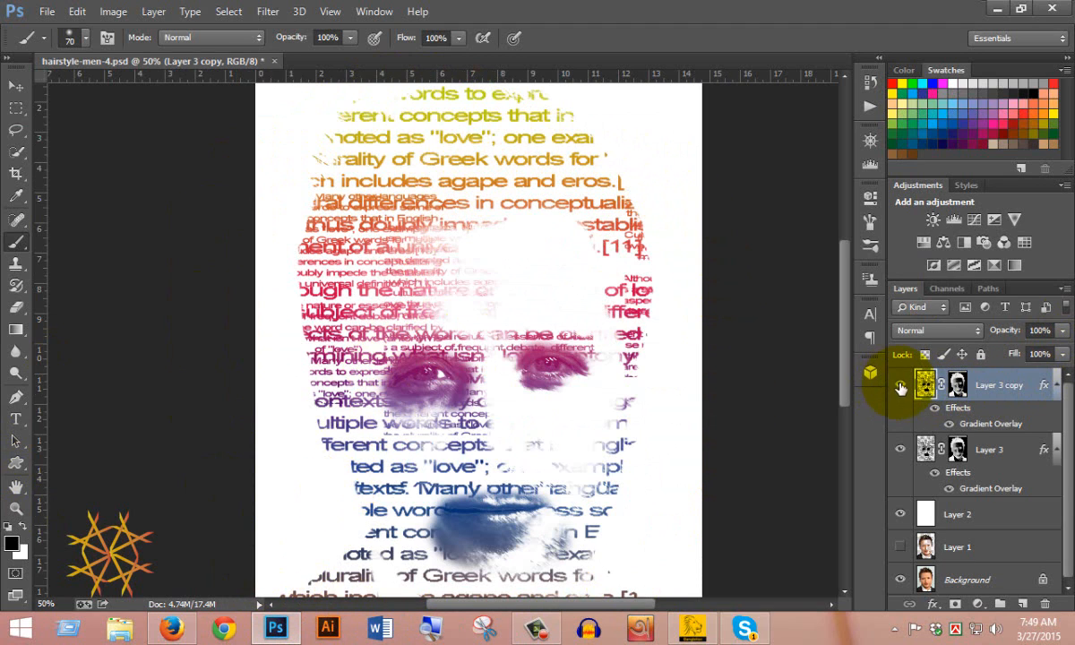
pyautogui.moveTo(900, 387); pyautogui.dragTo(901, 575)
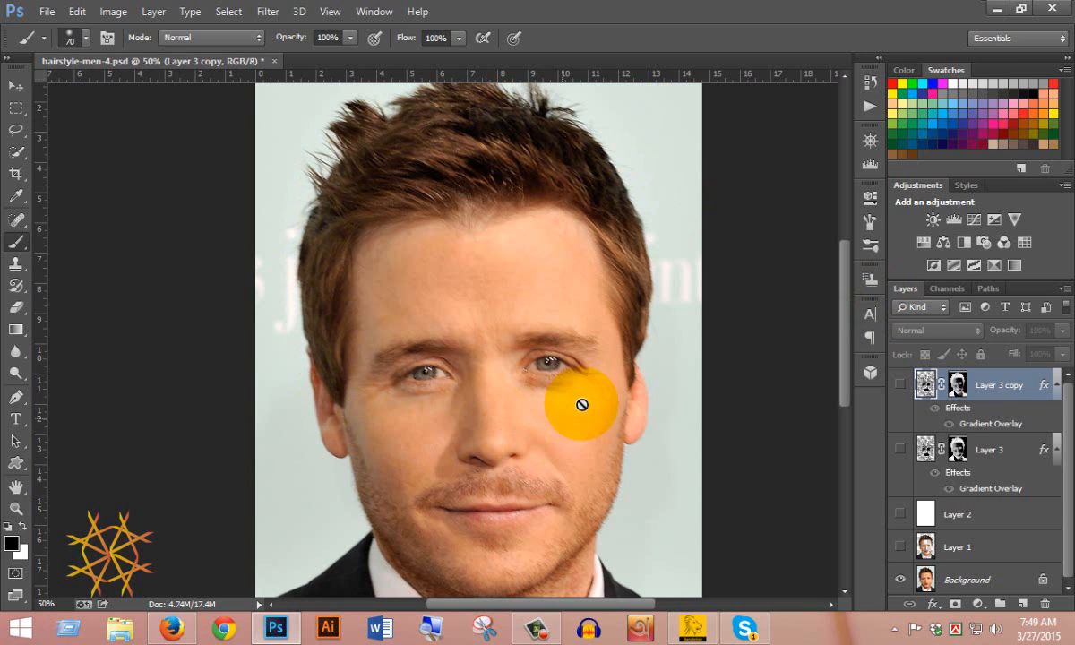
pyautogui.click(899, 387)
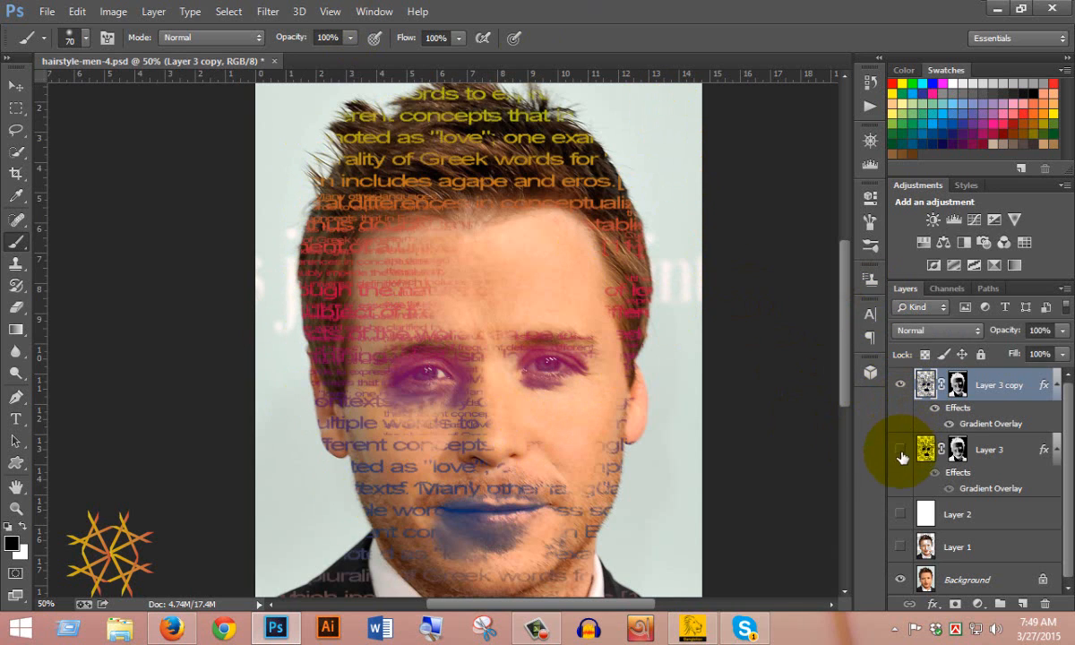
pyautogui.click(900, 451)
pyautogui.click(901, 514)
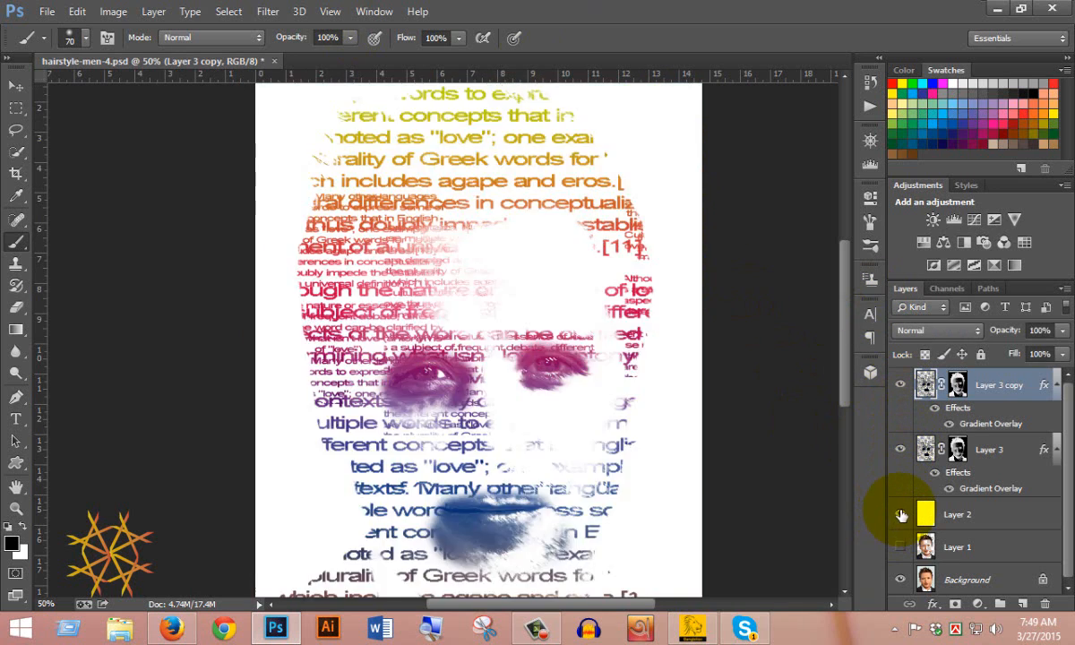
pyautogui.scroll(-3, 431, 188)
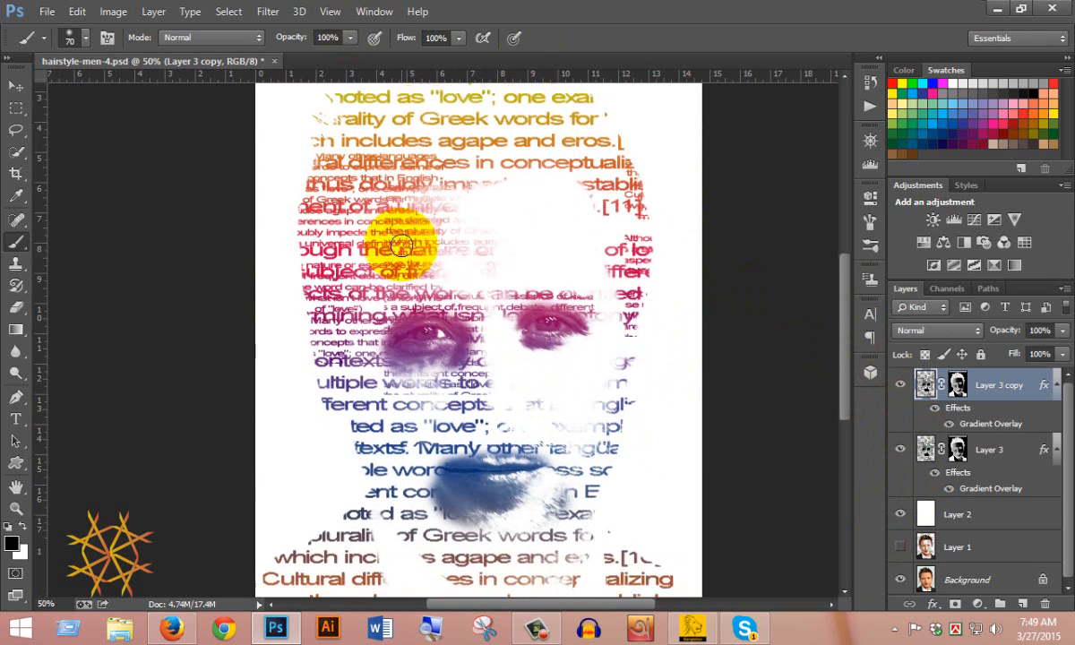
pyautogui.scroll(-5, 430, 296)
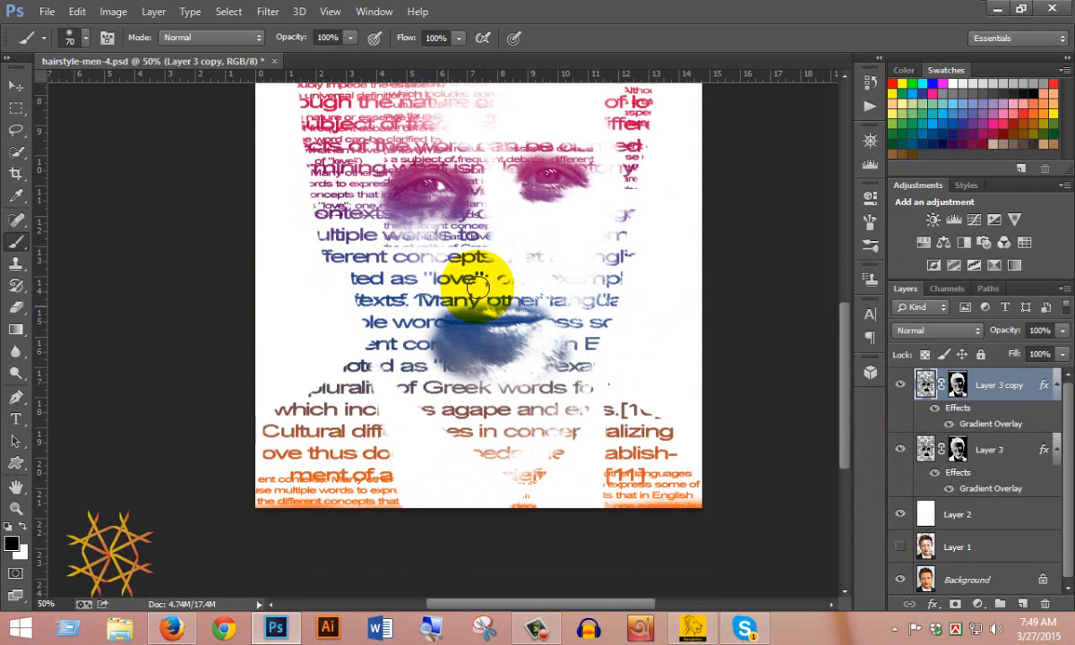
# Step: Close hairstyle-men-4.psd without saving and open hairstyle-men-4.jpg from the image folder
pyautogui.click(273, 61)
pyautogui.click(543, 247)
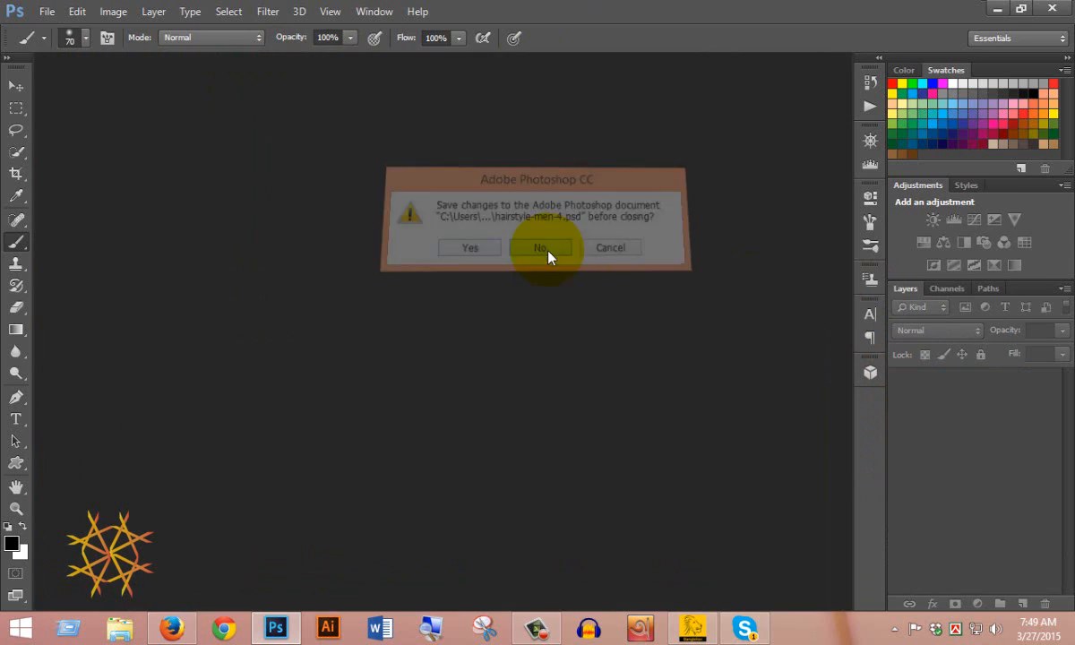
pyautogui.click(45, 11)
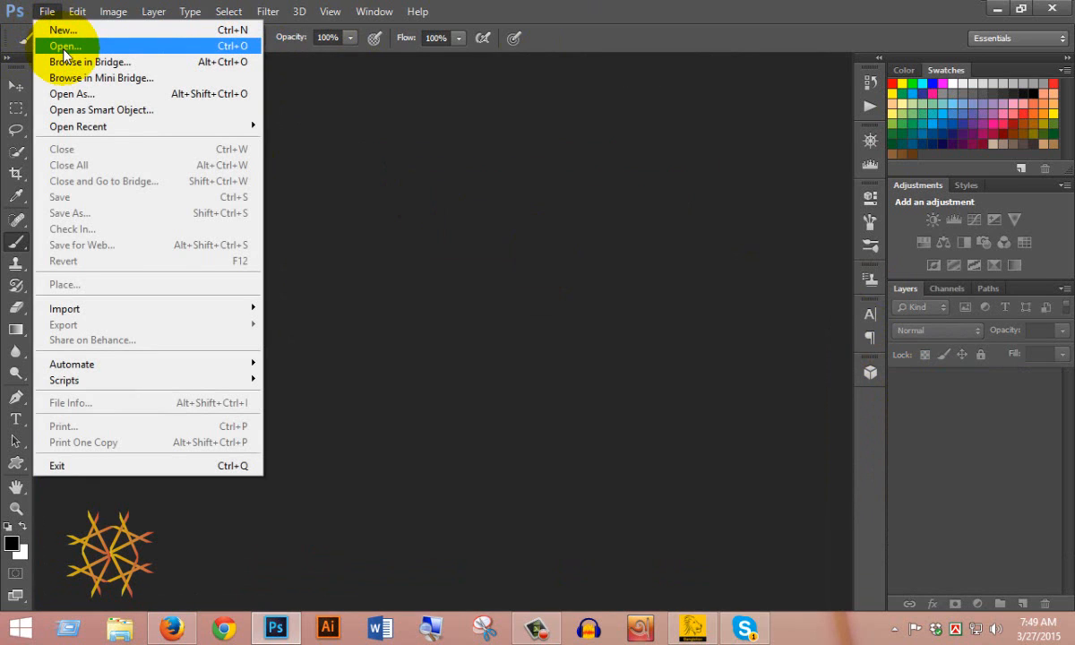
pyautogui.click(65, 47)
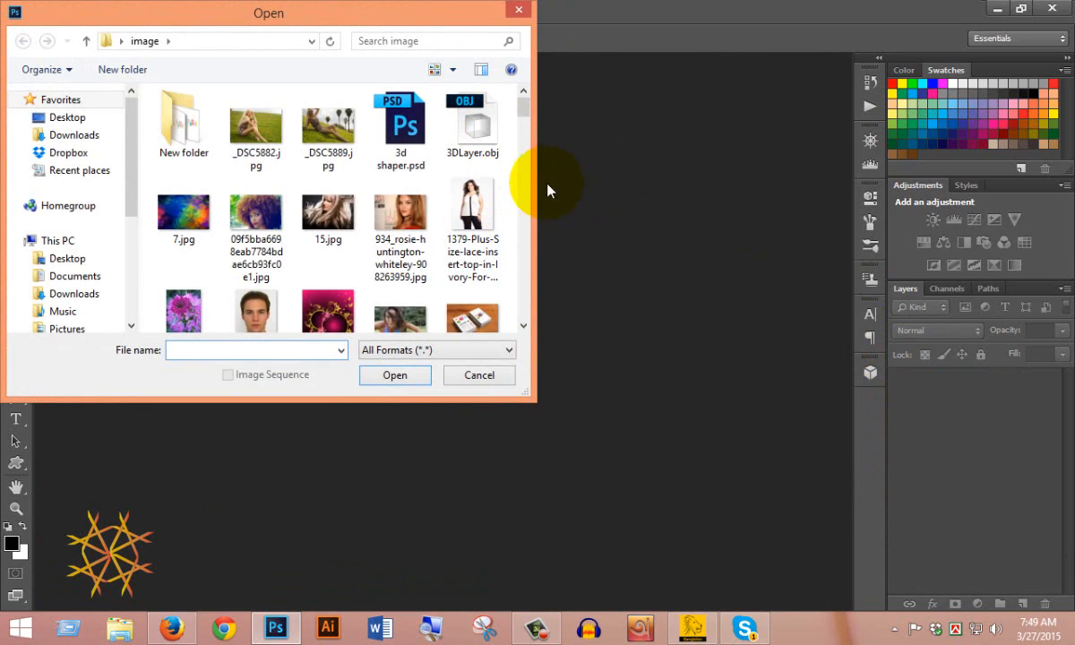
pyautogui.moveTo(521, 124); pyautogui.dragTo(523, 204)
pyautogui.click(347, 229)
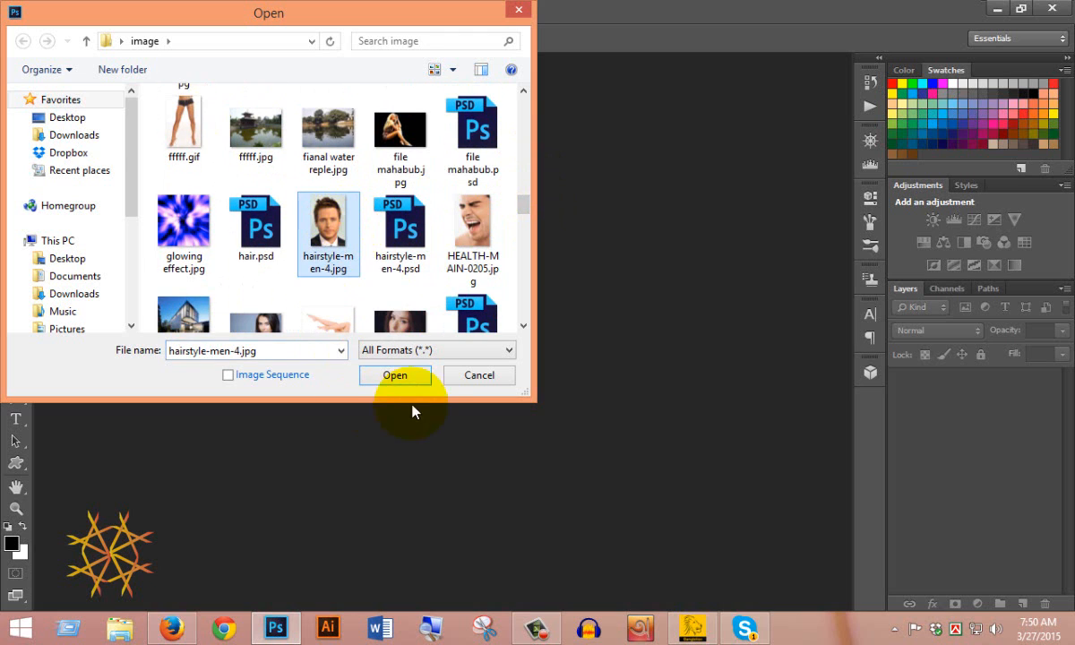
pyautogui.click(395, 374)
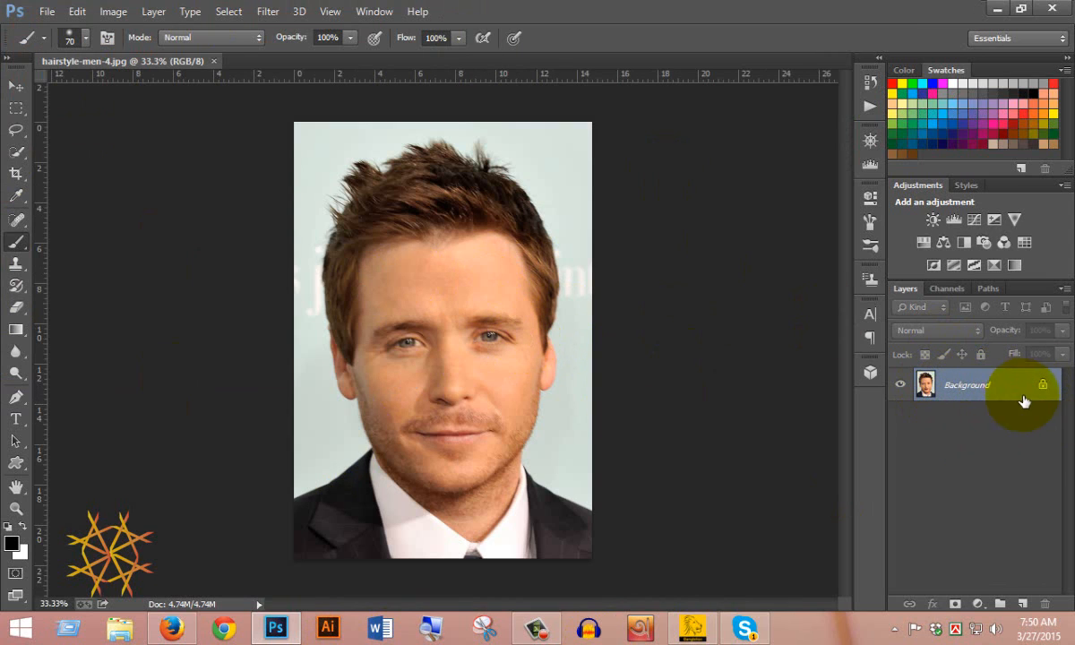
# Step: Select the photo's shadows with Color Range and copy the selection to a new layer
pyautogui.click(231, 12)
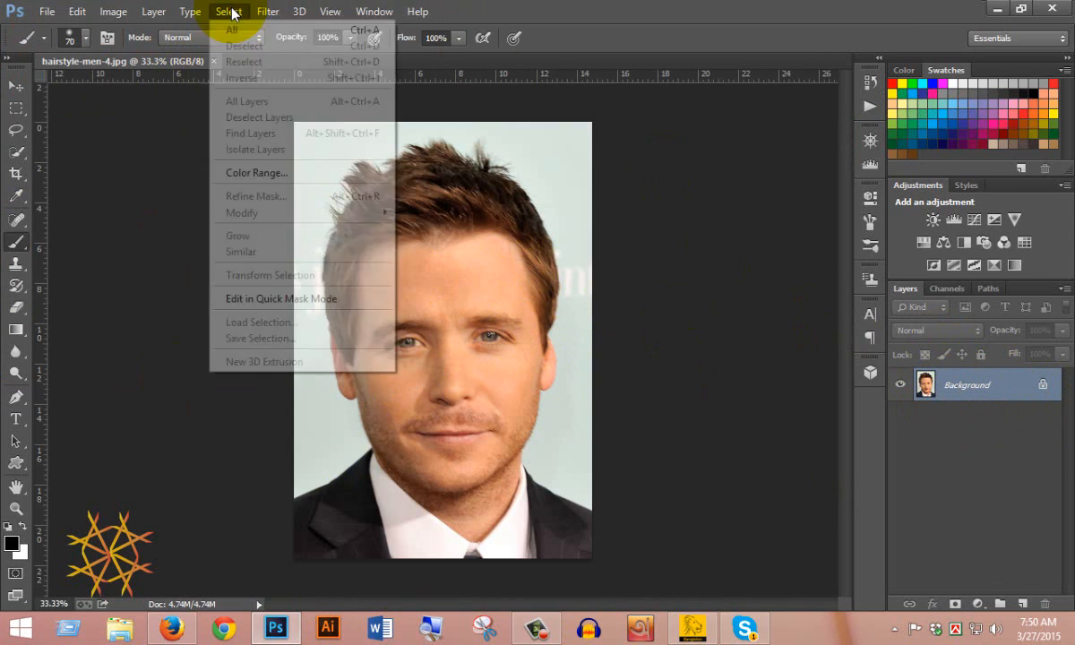
pyautogui.click(246, 173)
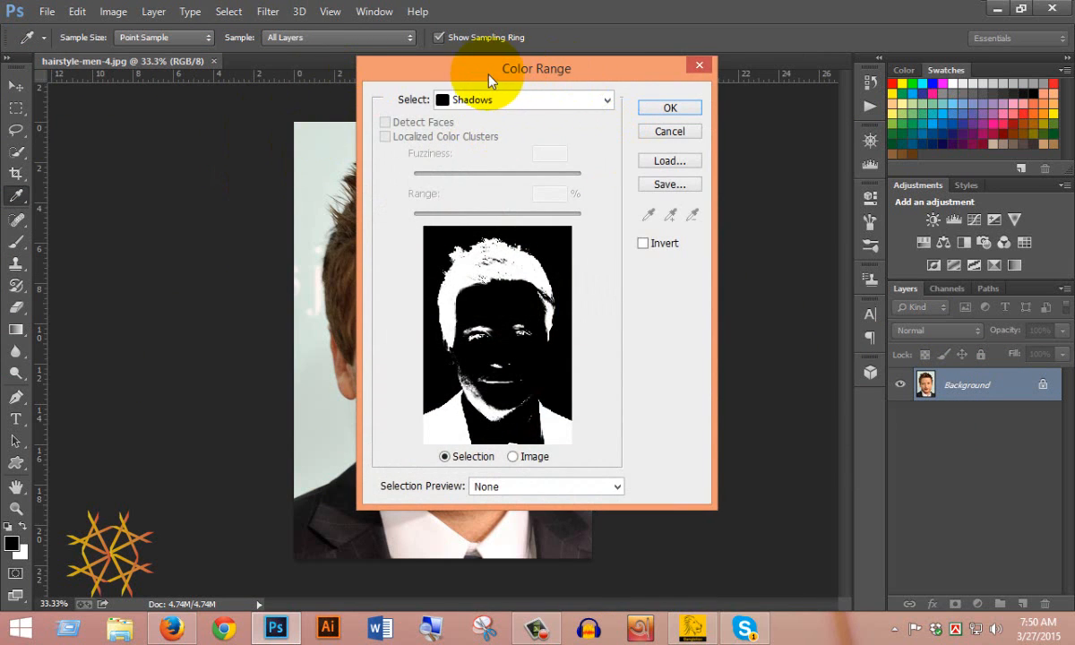
pyautogui.moveTo(490, 79); pyautogui.dragTo(606, 56)
pyautogui.click(722, 78)
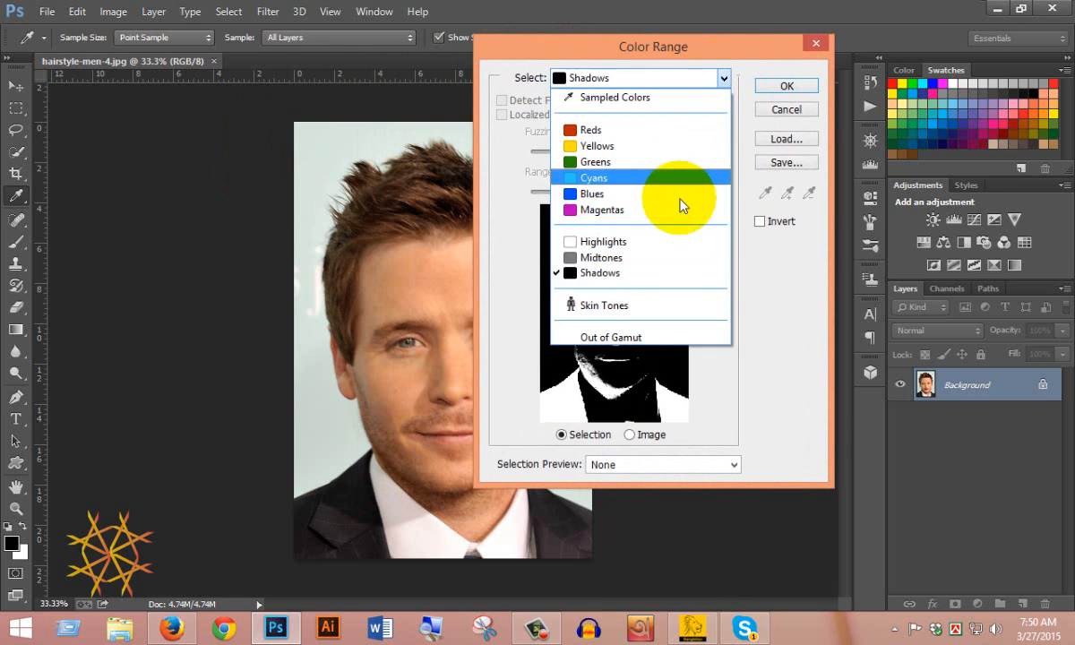
pyautogui.click(676, 272)
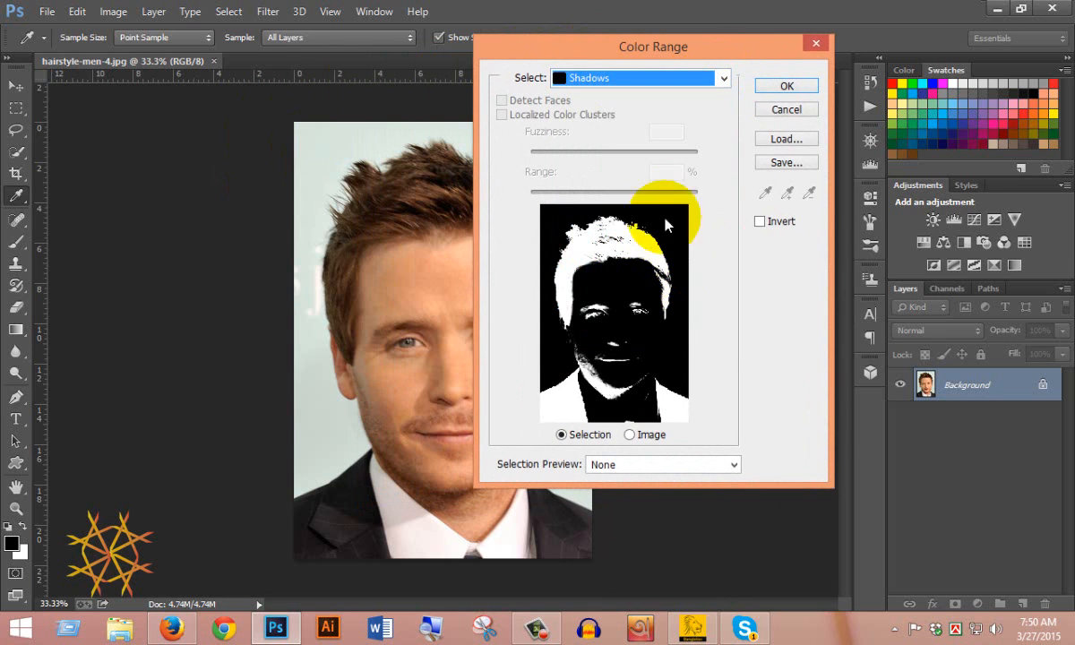
pyautogui.click(781, 87)
pyautogui.press('b')
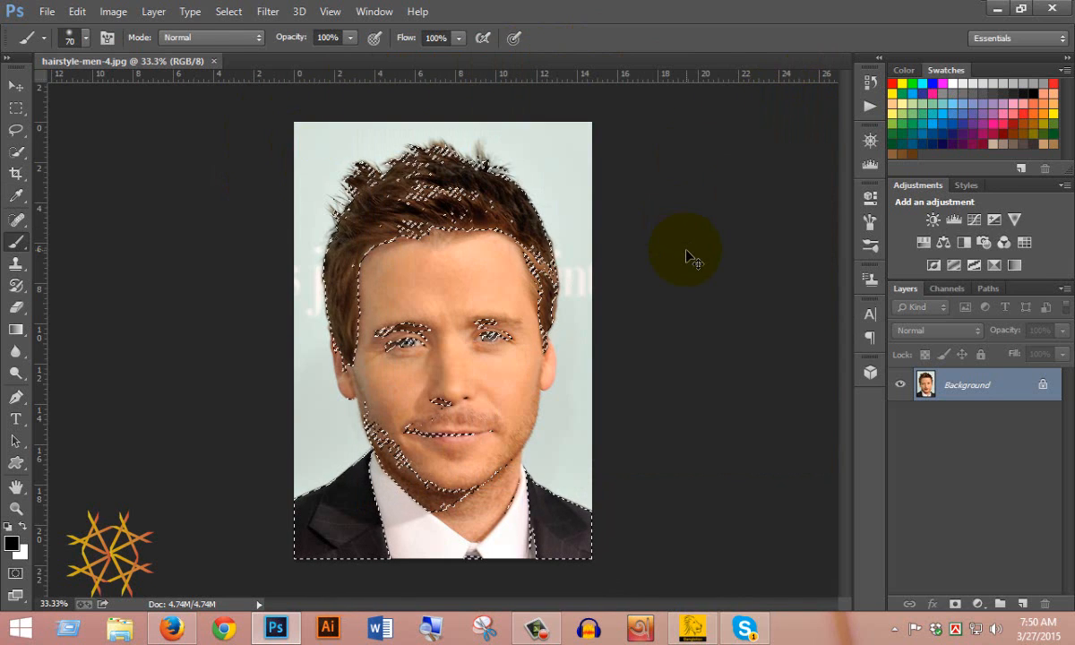
pyautogui.hotkey('ctrl', 'j')
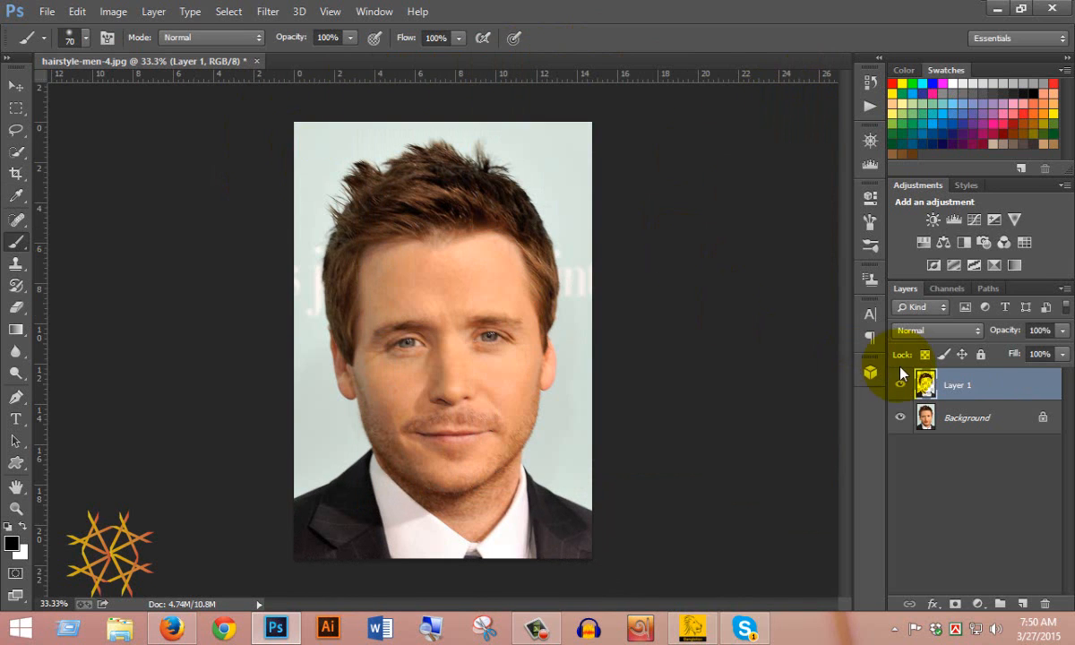
# Step: Copy the Background layer's midtones to a new layer using a Color Range selection, and hide the Background
pyautogui.click(952, 421)
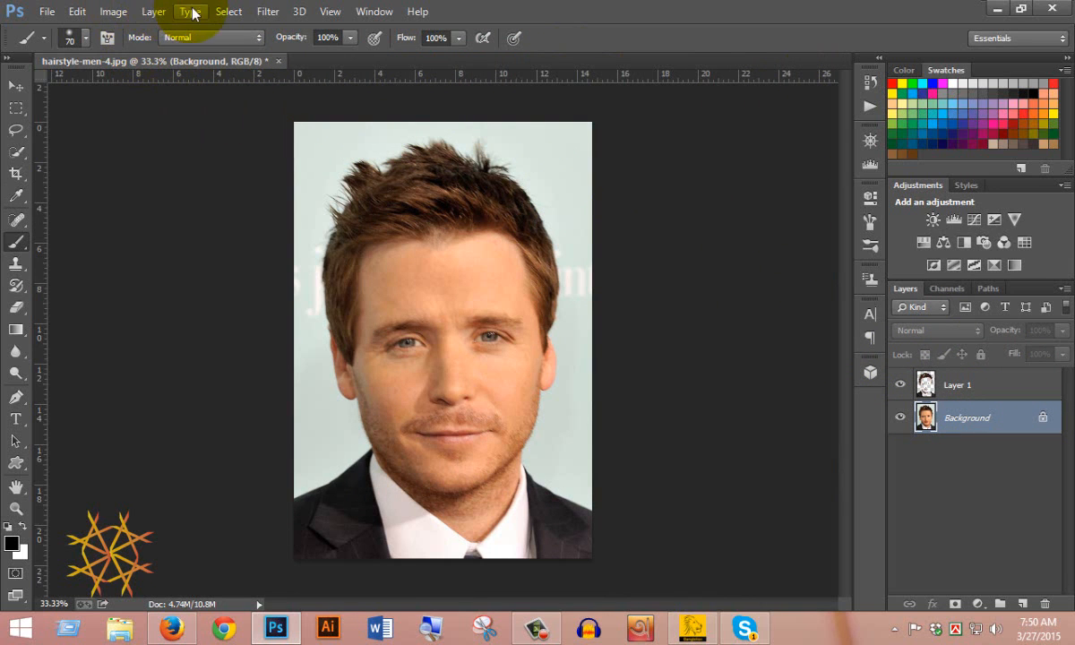
pyautogui.click(228, 11)
pyautogui.click(240, 172)
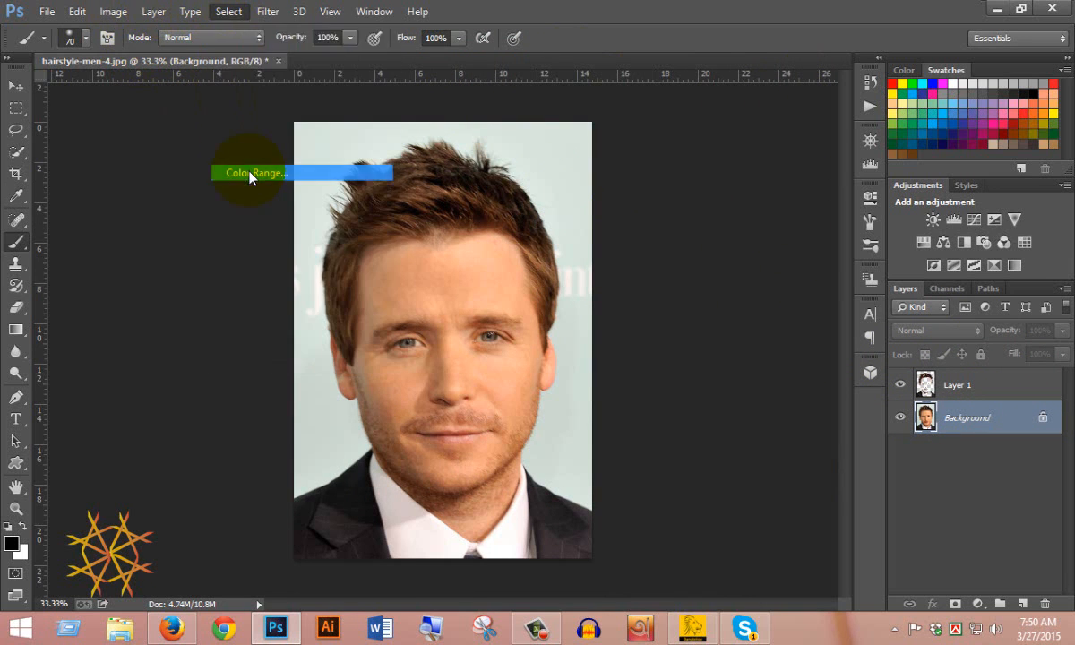
pyautogui.click(647, 77)
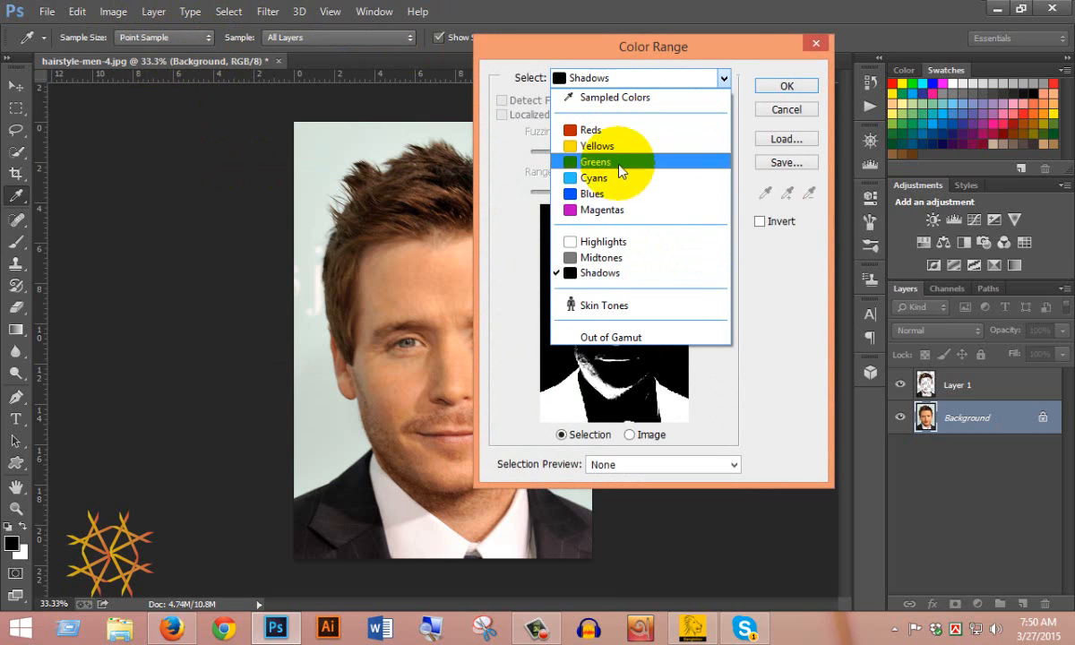
pyautogui.click(627, 258)
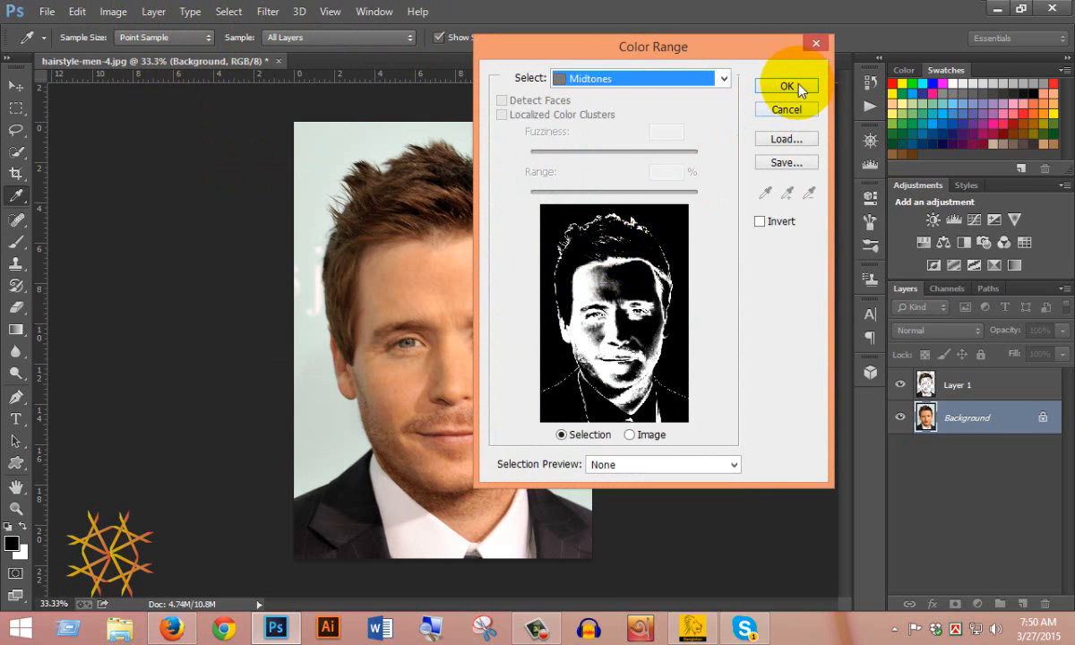
pyautogui.click(746, 83)
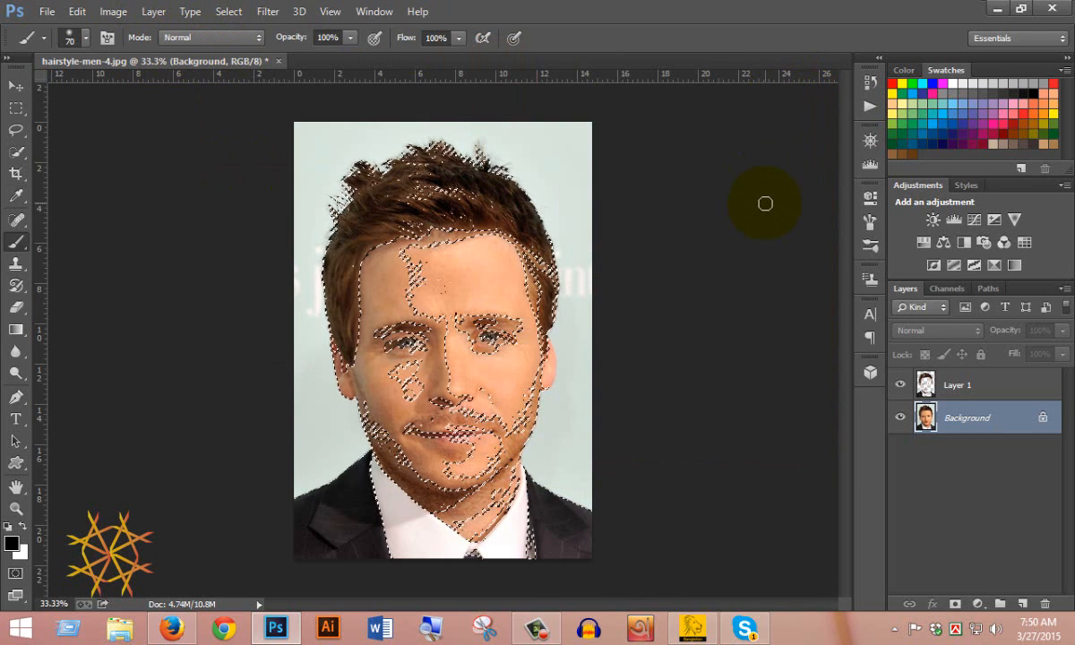
pyautogui.hotkey('ctrl', 'j')
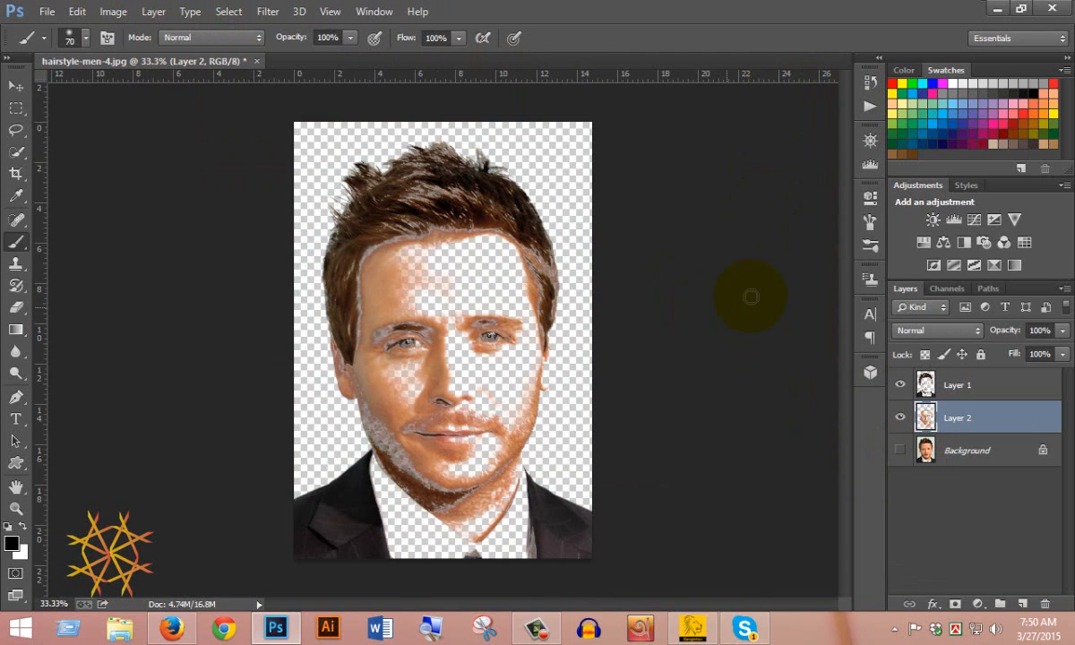
# Step: Merge Layer 1 and Layer 2 into one layer and add two new empty layers above it
pyautogui.keyDown('shift'); pyautogui.click(972, 385); pyautogui.keyUp('shift')
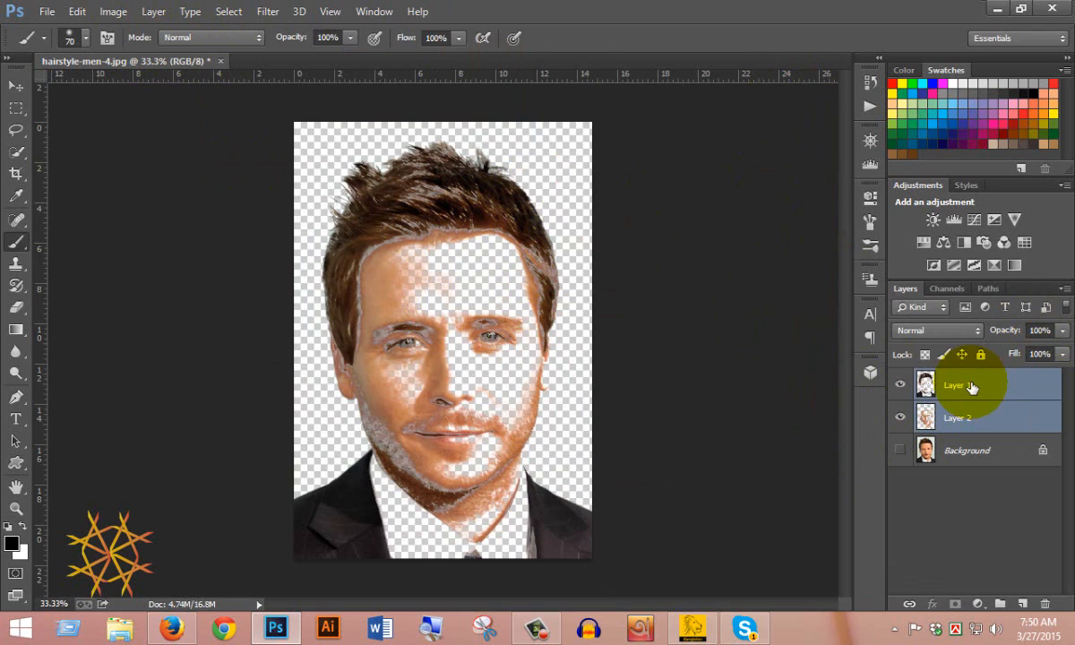
pyautogui.hotkey('ctrl', 'e')
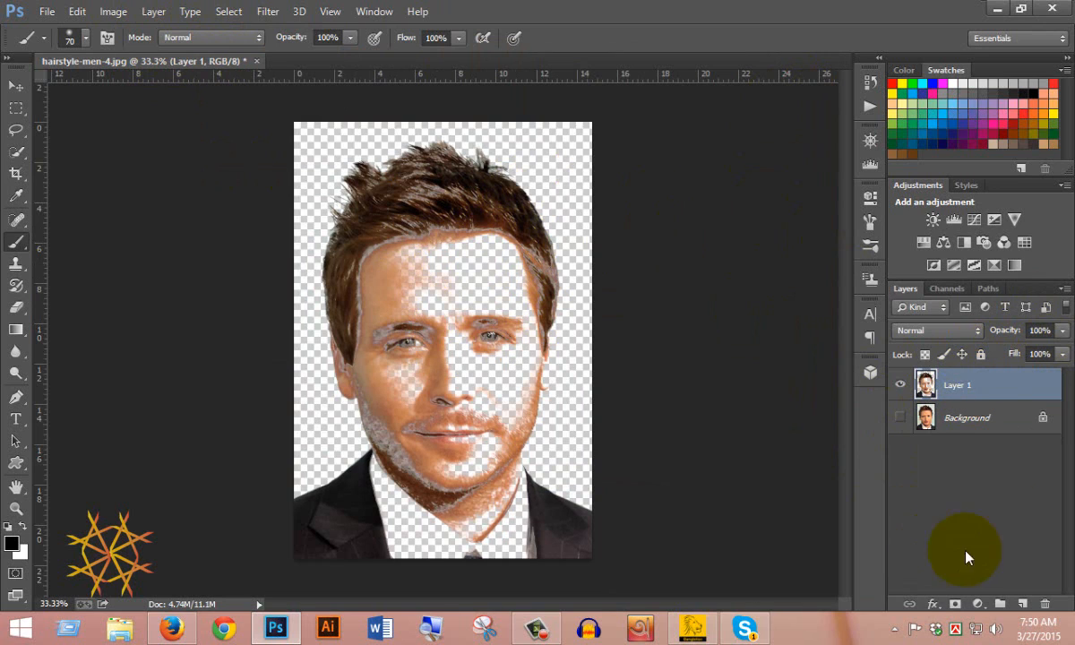
pyautogui.click(1022, 604)
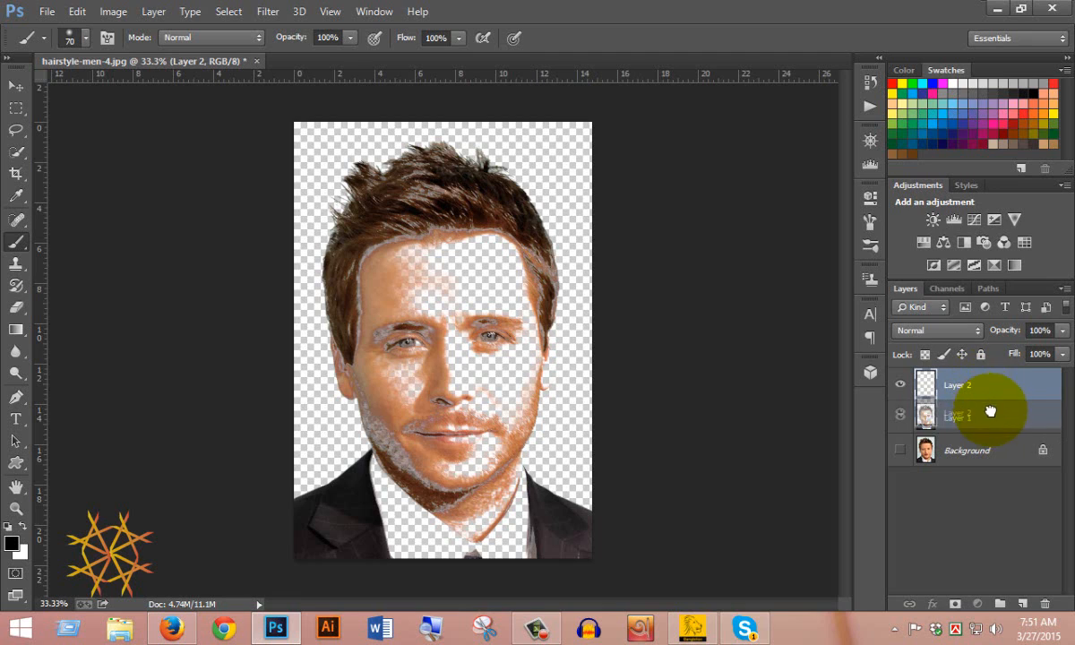
pyautogui.click(1028, 604)
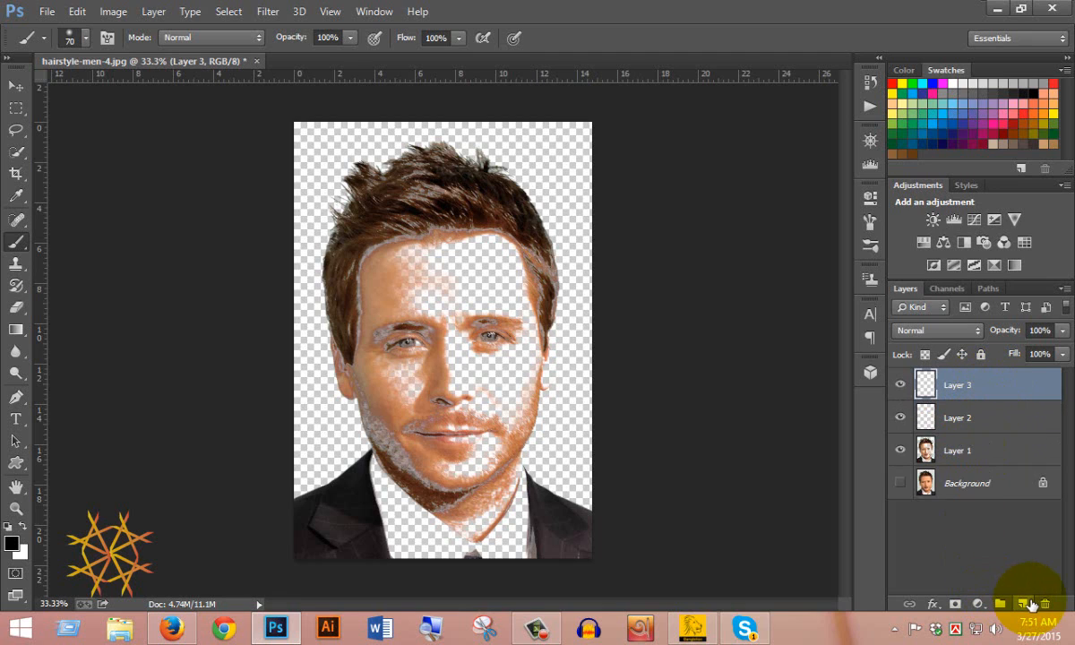
# Step: Fill Layer 2 with the white background colour, hide it, and make Layer 1 the active layer
pyautogui.click(985, 430)
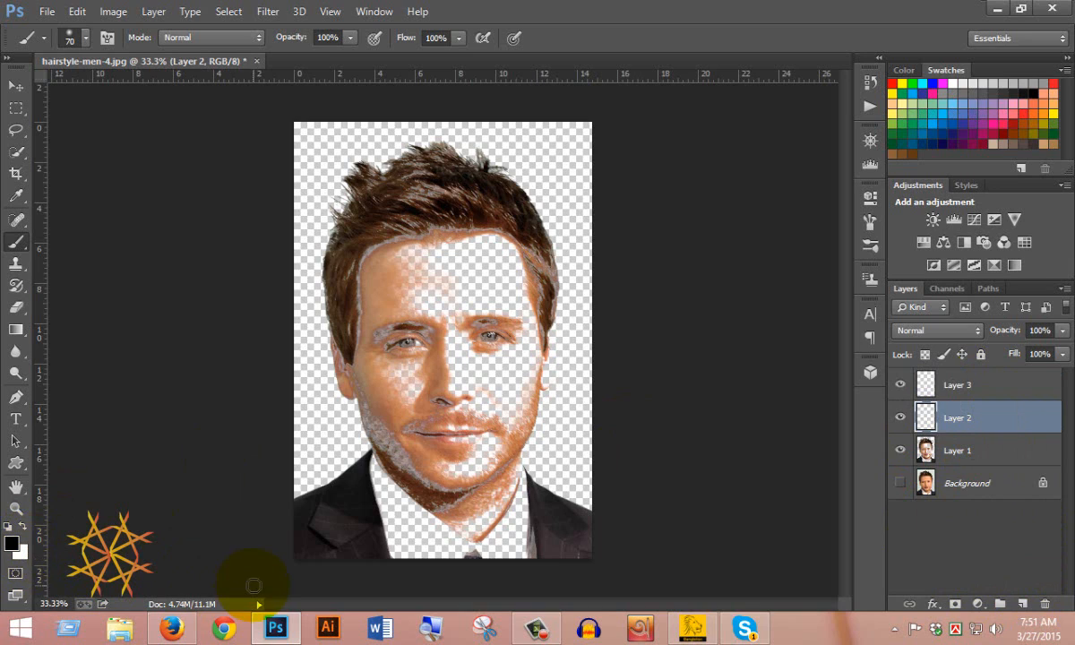
pyautogui.hotkey('ctrl', 'BackSpace')
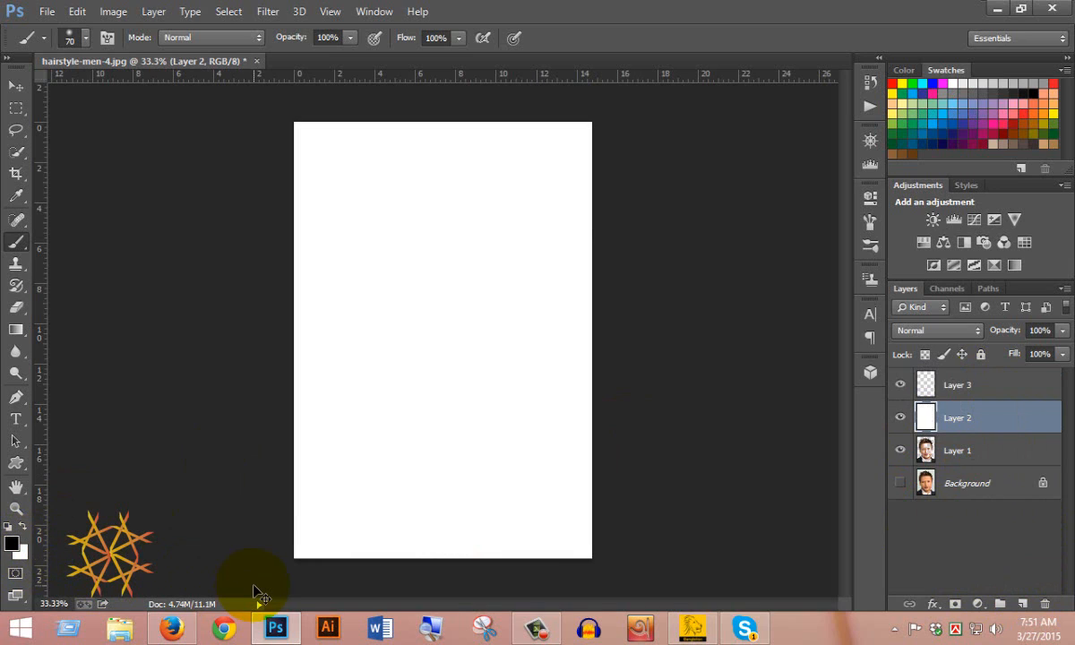
pyautogui.click(899, 419)
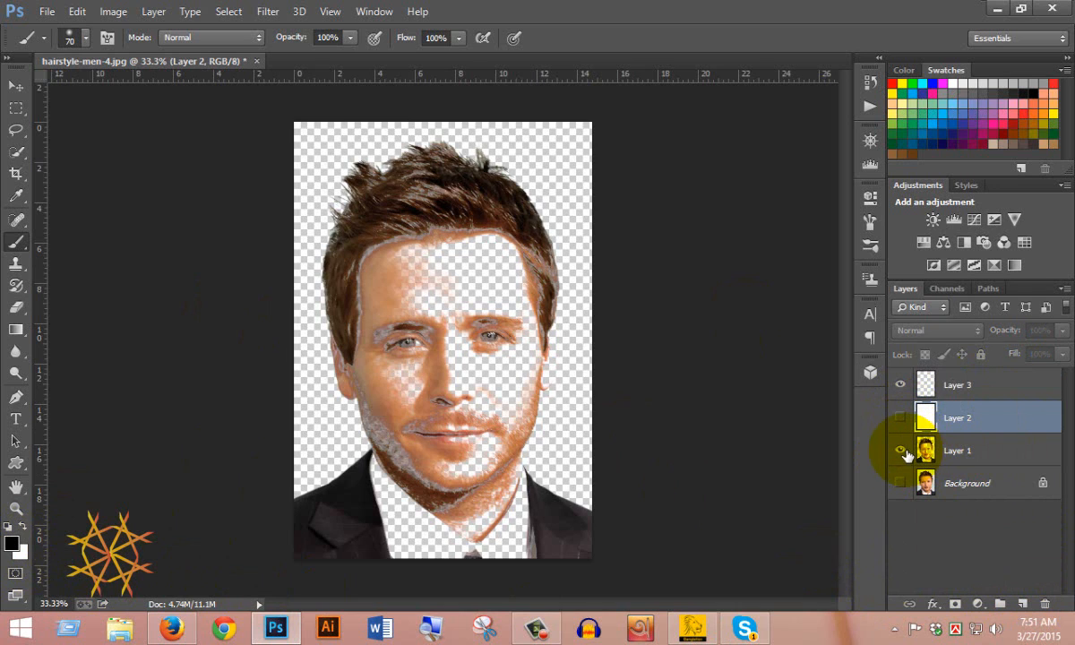
pyautogui.click(934, 453)
pyautogui.click(950, 385)
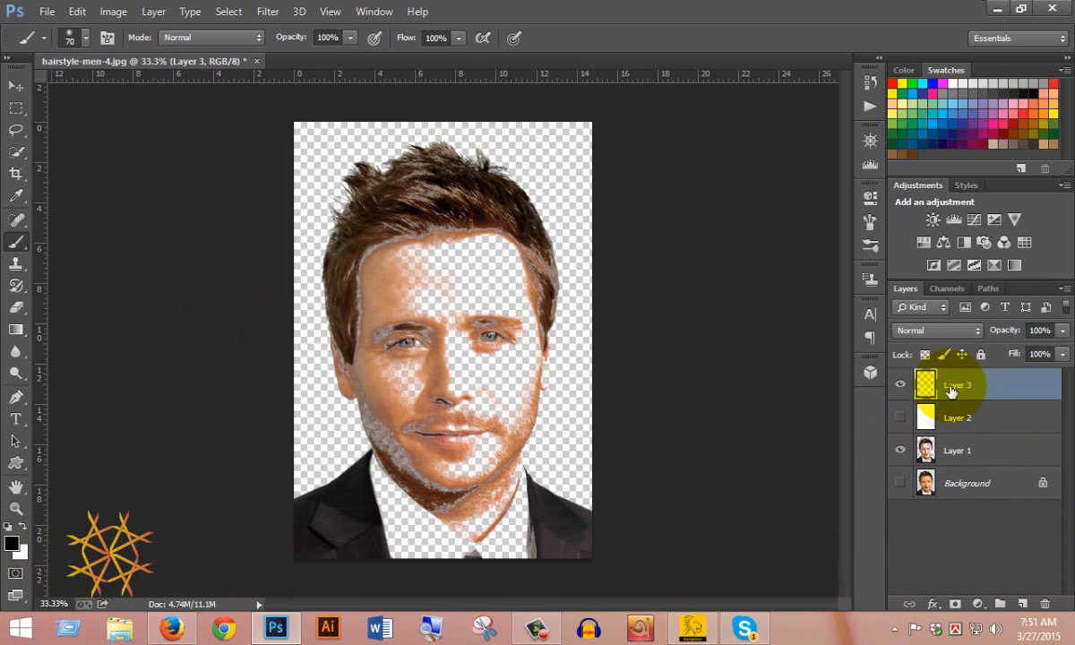
pyautogui.click(951, 452)
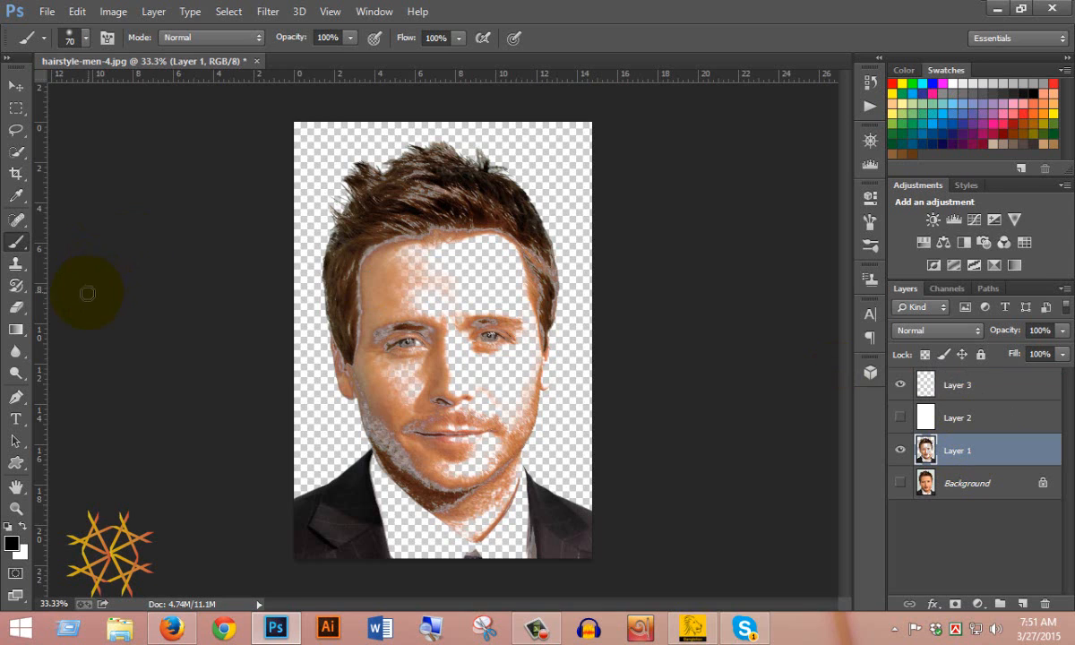
# Step: Create a new 1000 x 1000 pixel RGB document at 72 pixels/inch with a white background
pyautogui.click(46, 11)
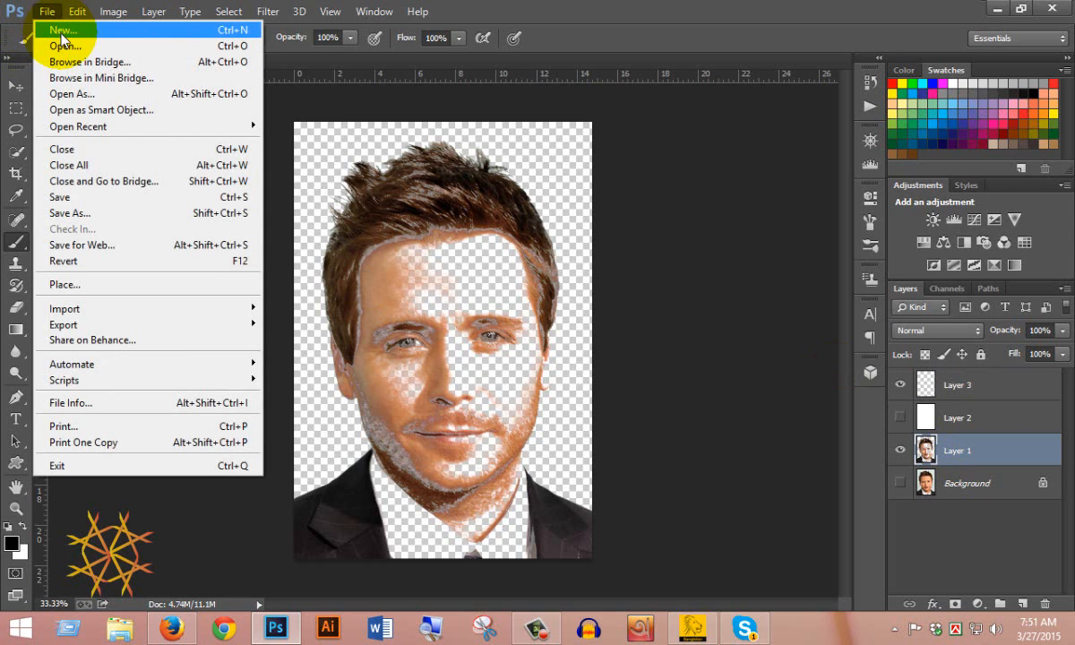
pyautogui.click(62, 31)
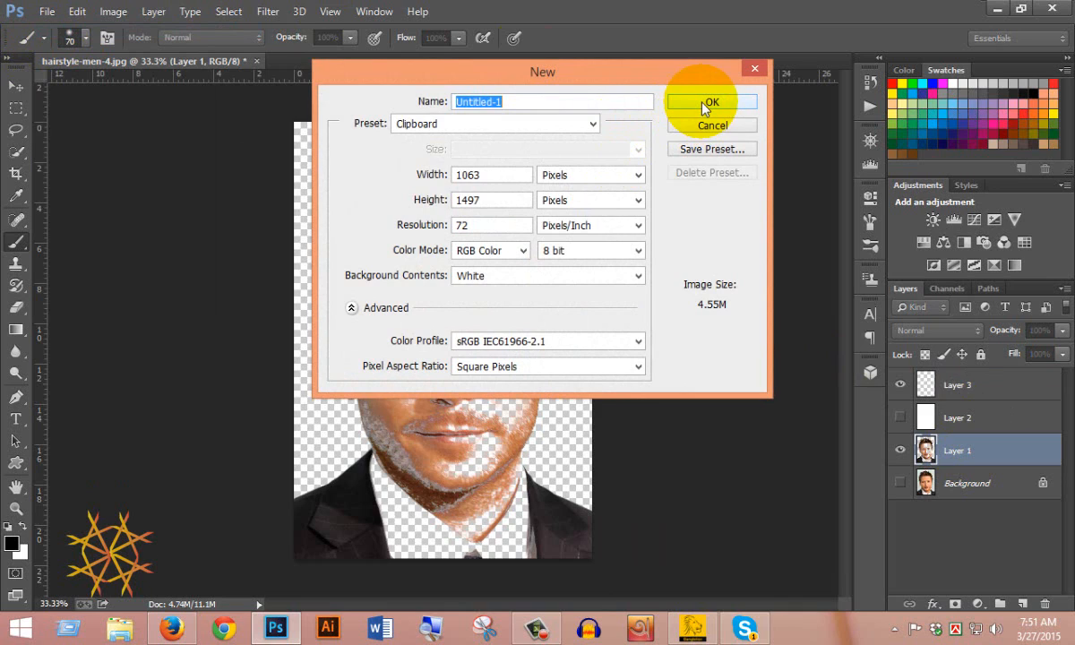
pyautogui.click(421, 174)
pyautogui.write('4')
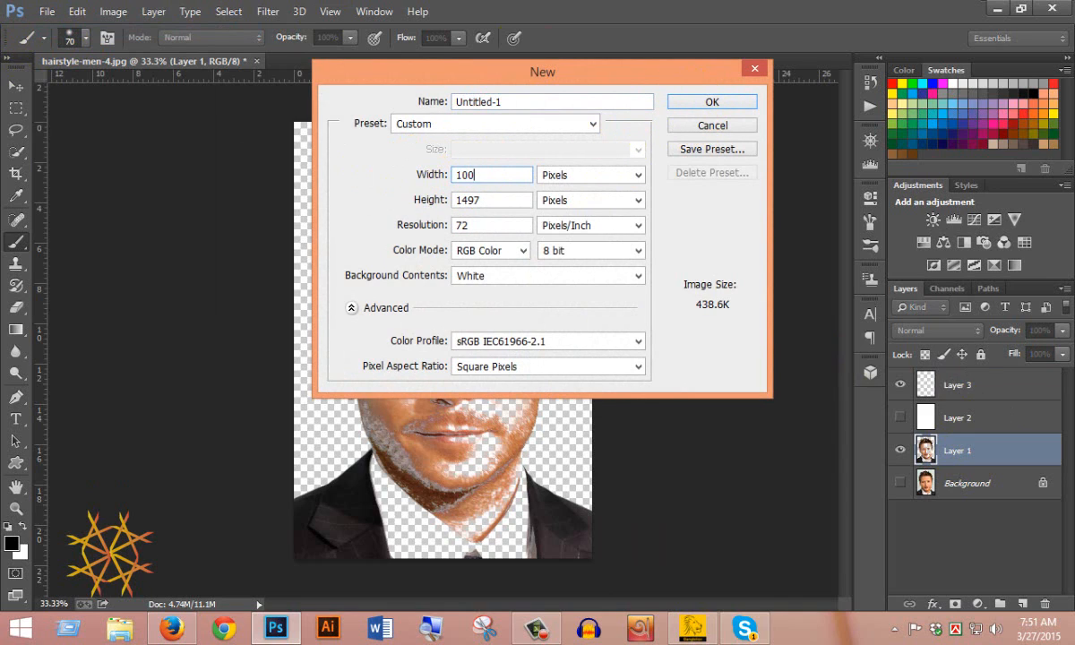
pyautogui.moveTo(505, 196); pyautogui.dragTo(390, 200)
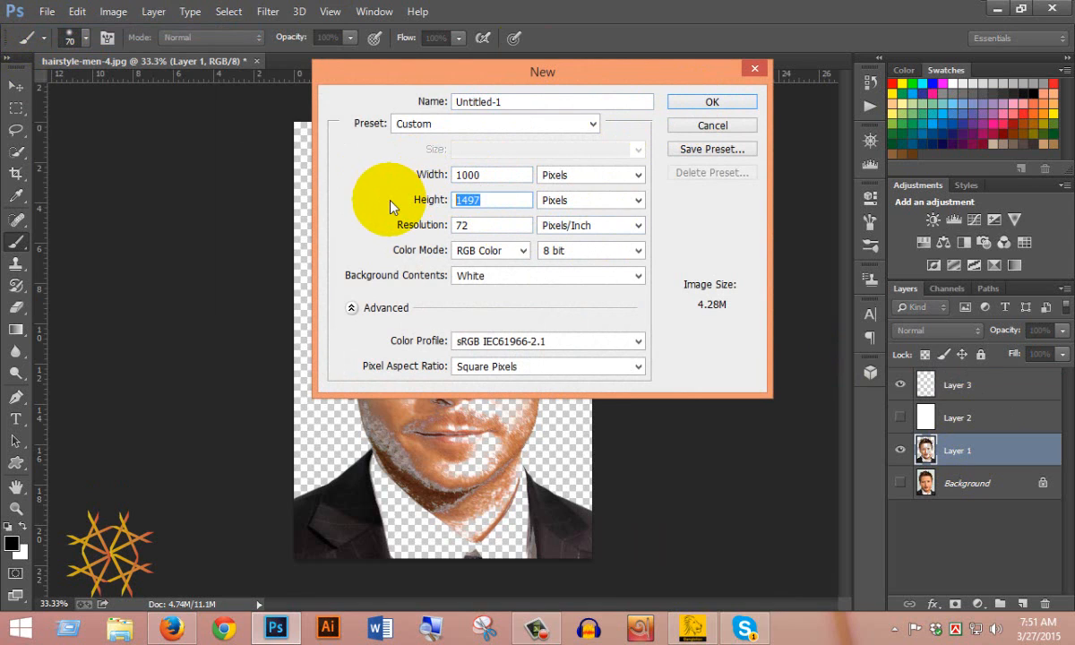
pyautogui.write('1000')
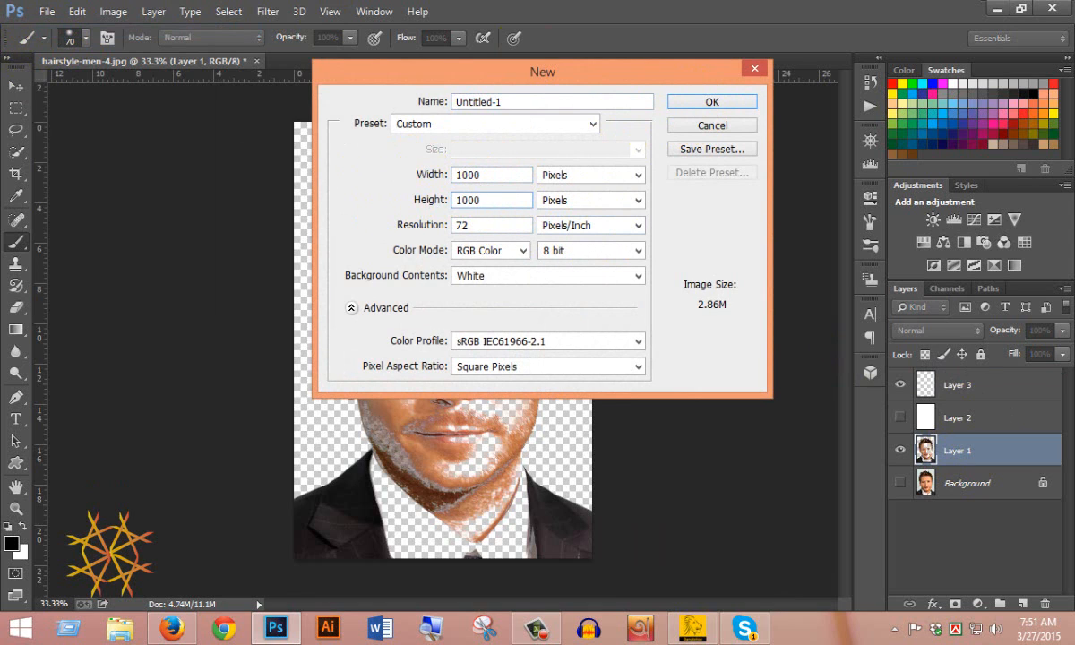
pyautogui.press('Return')
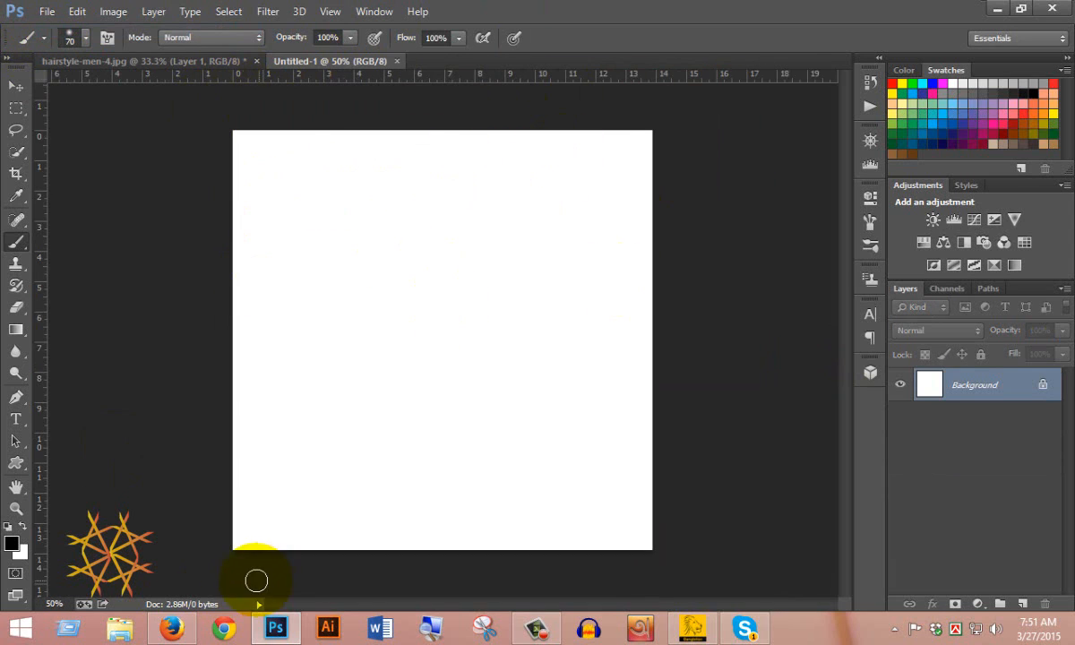
# Step: Switch to Firefox, open Google in a new tab and search for "love"
pyautogui.click(171, 626)
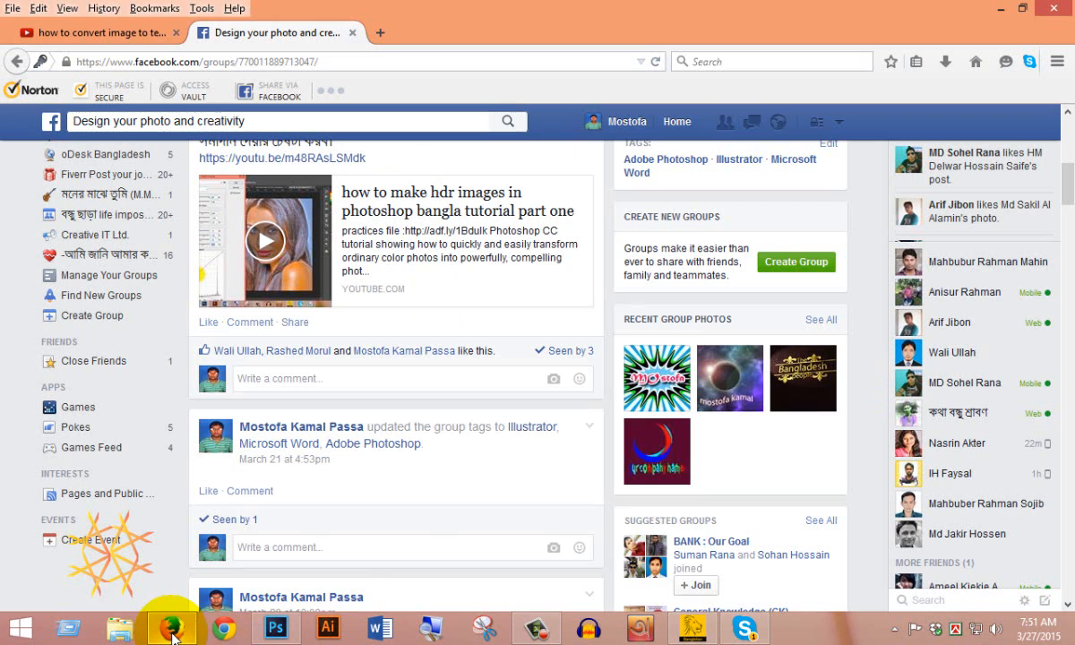
pyautogui.click(378, 33)
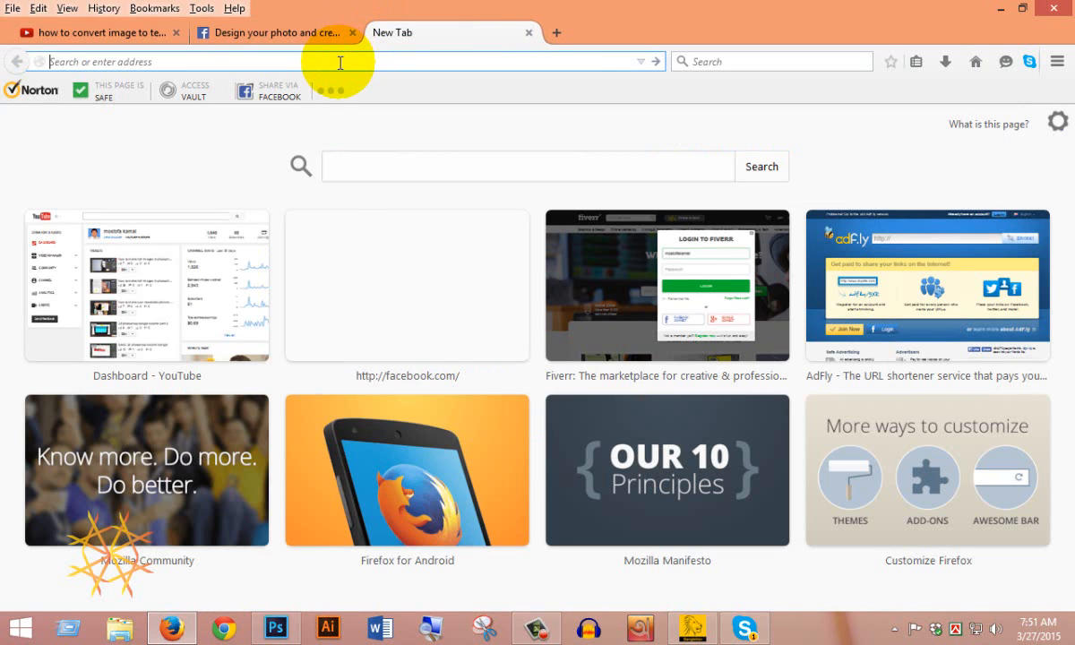
pyautogui.write('g')
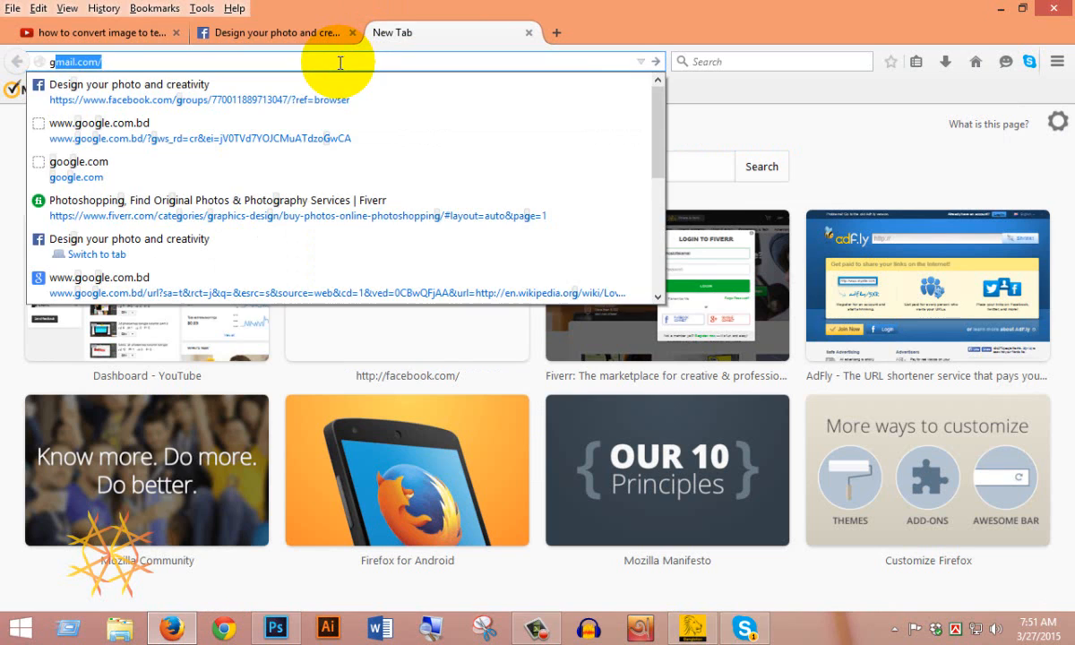
pyautogui.write('oogle')
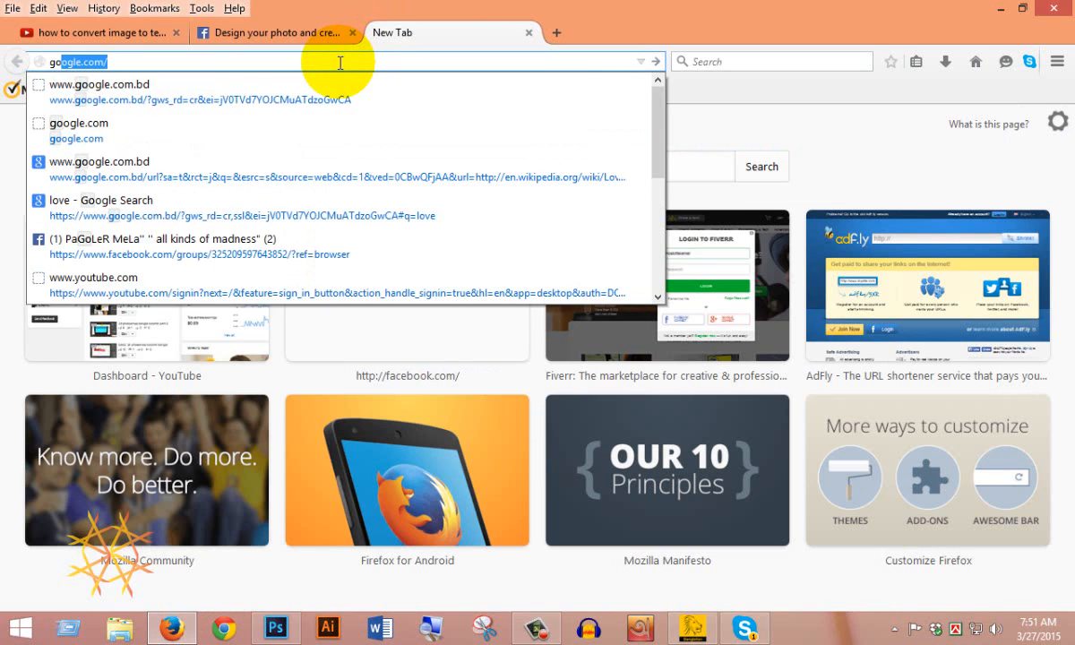
pyautogui.press('Return')
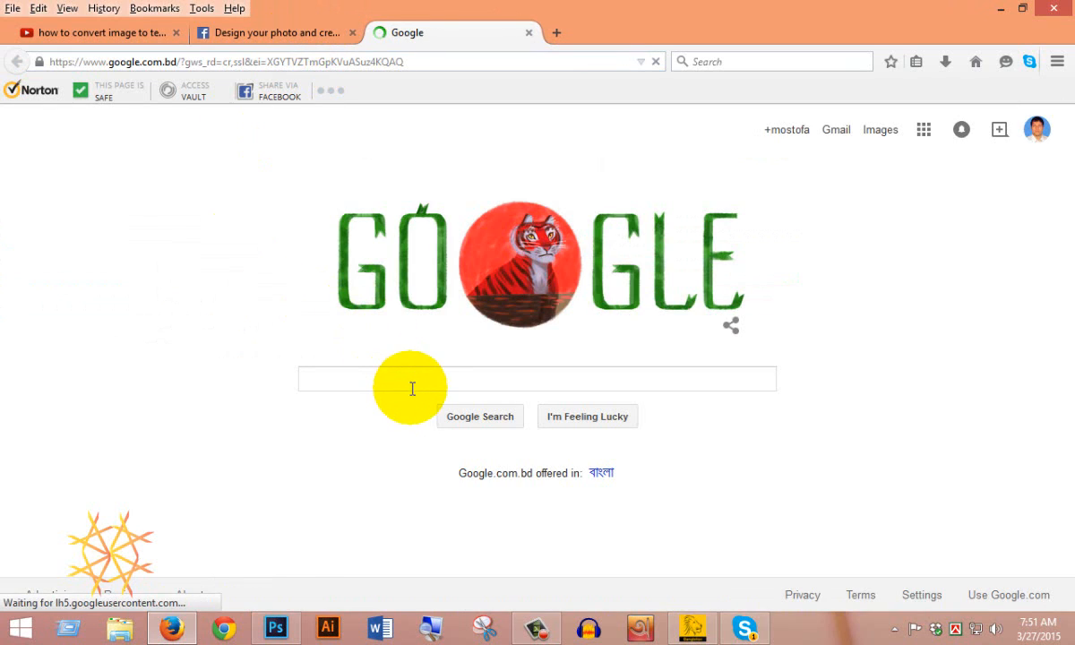
pyautogui.click(411, 380)
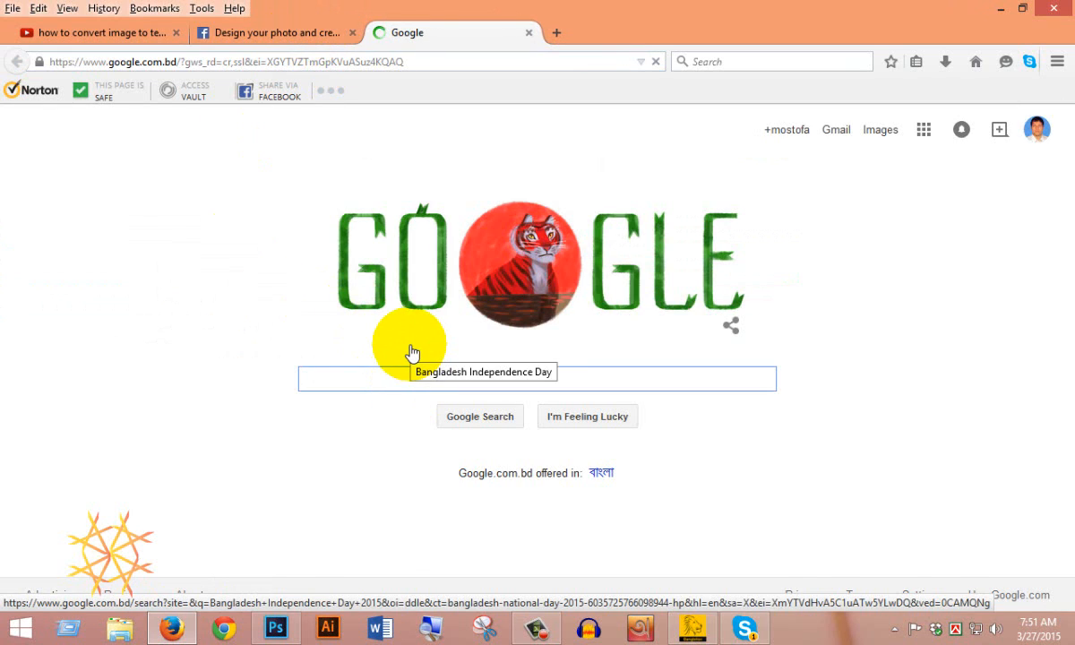
pyautogui.write('lo')
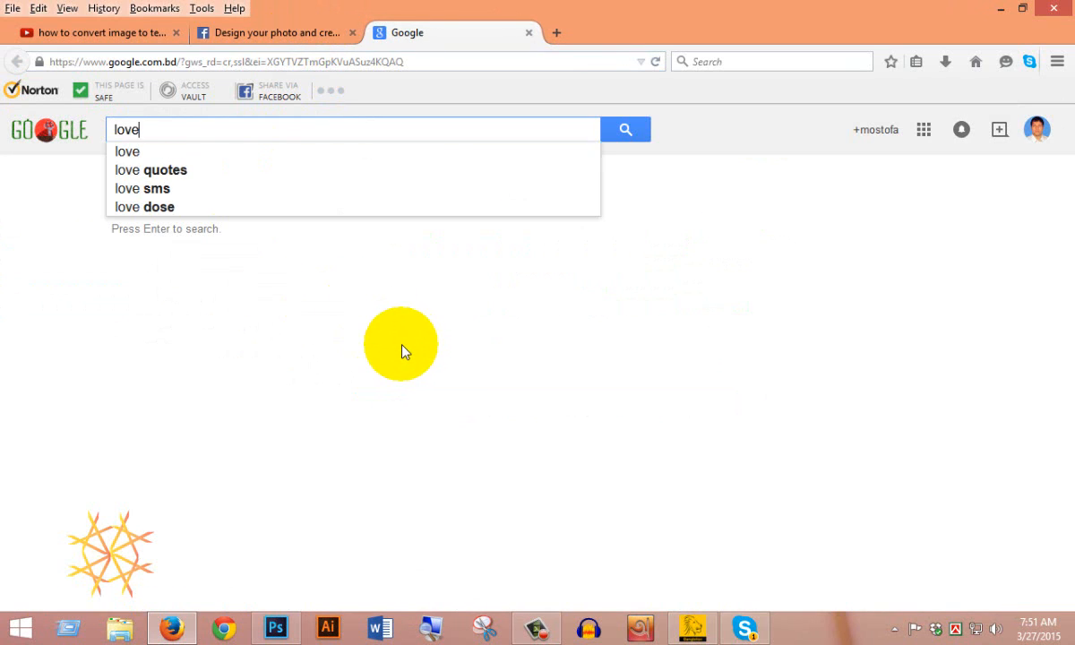
pyautogui.write('ve')
pyautogui.press('Return')
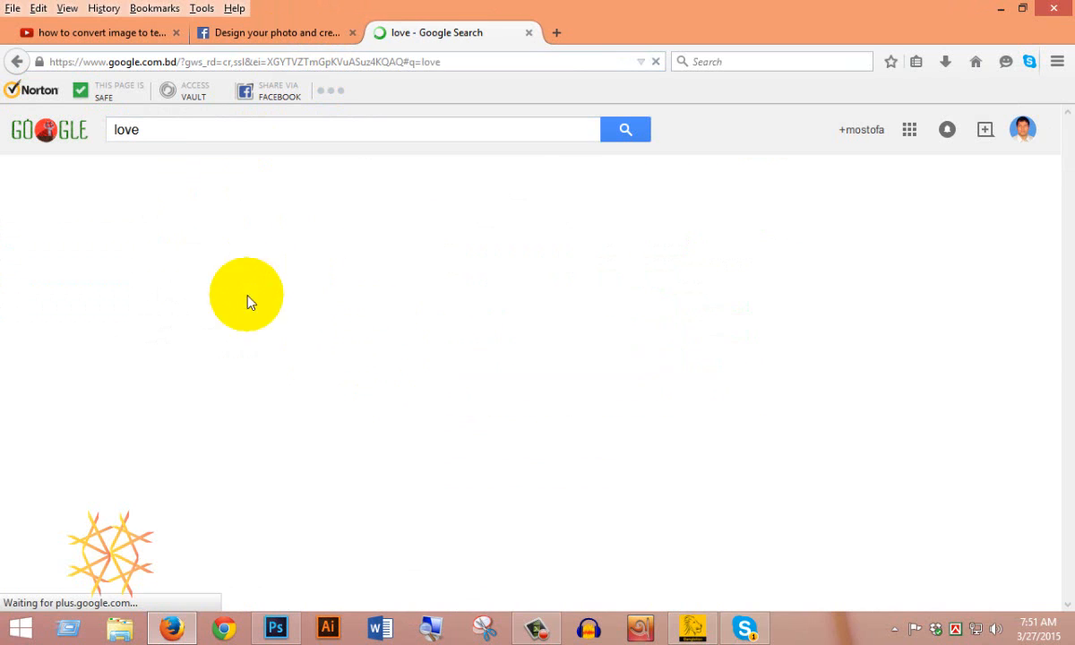
# Step: Open the Wikipedia article on Love and copy the first two paragraphs of its Definitions section
pyautogui.click(190, 257)
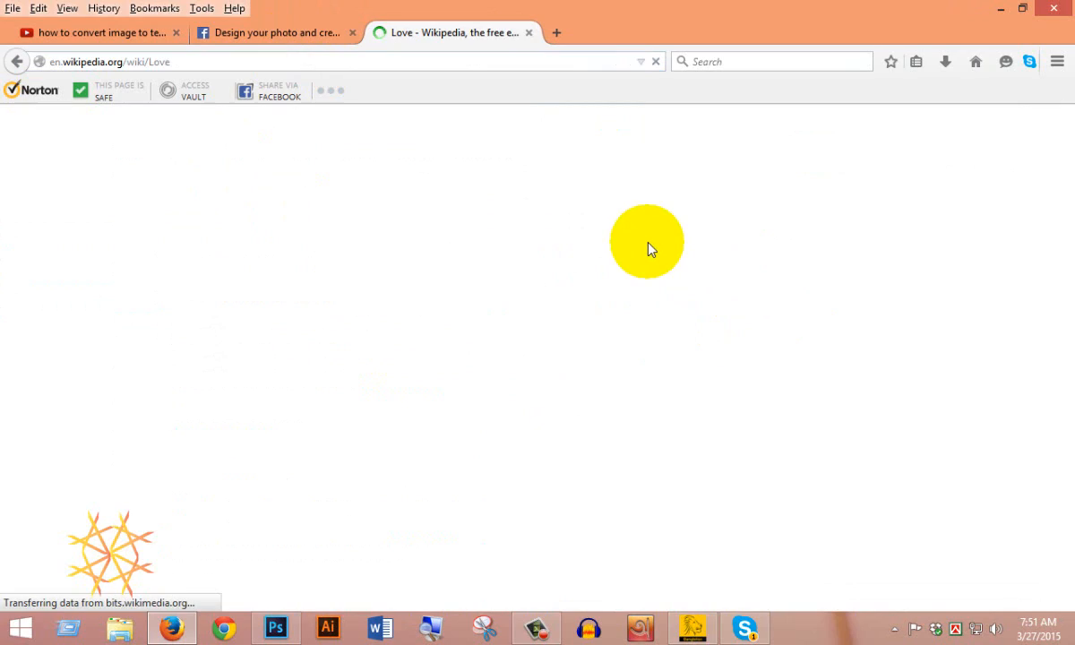
pyautogui.scroll(-10, 252, 313)
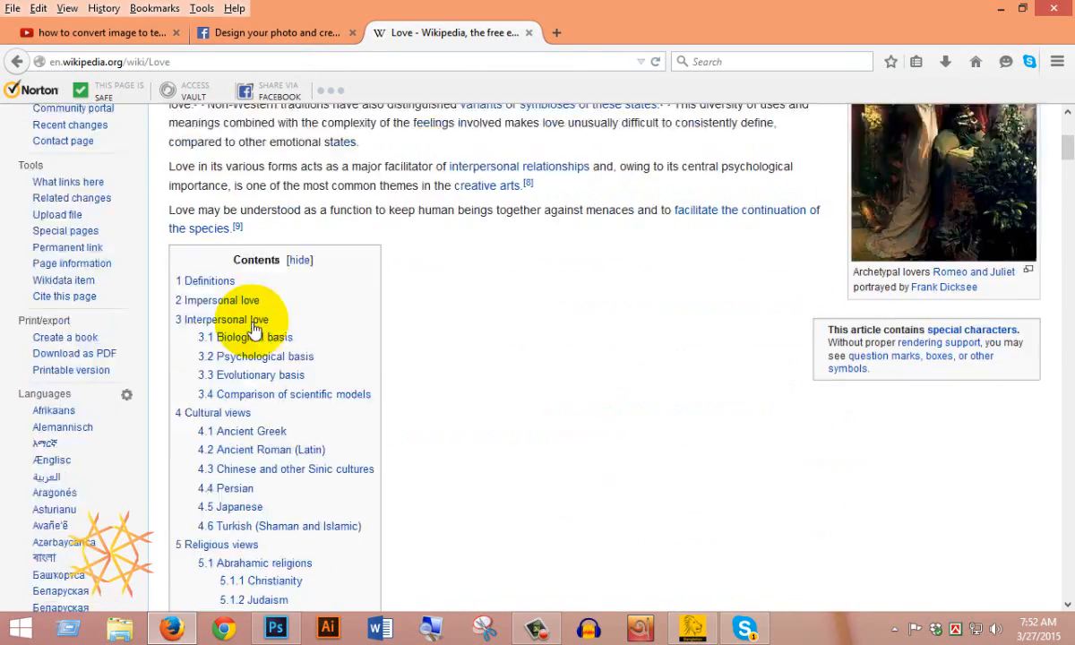
pyautogui.scroll(-5, 256, 324)
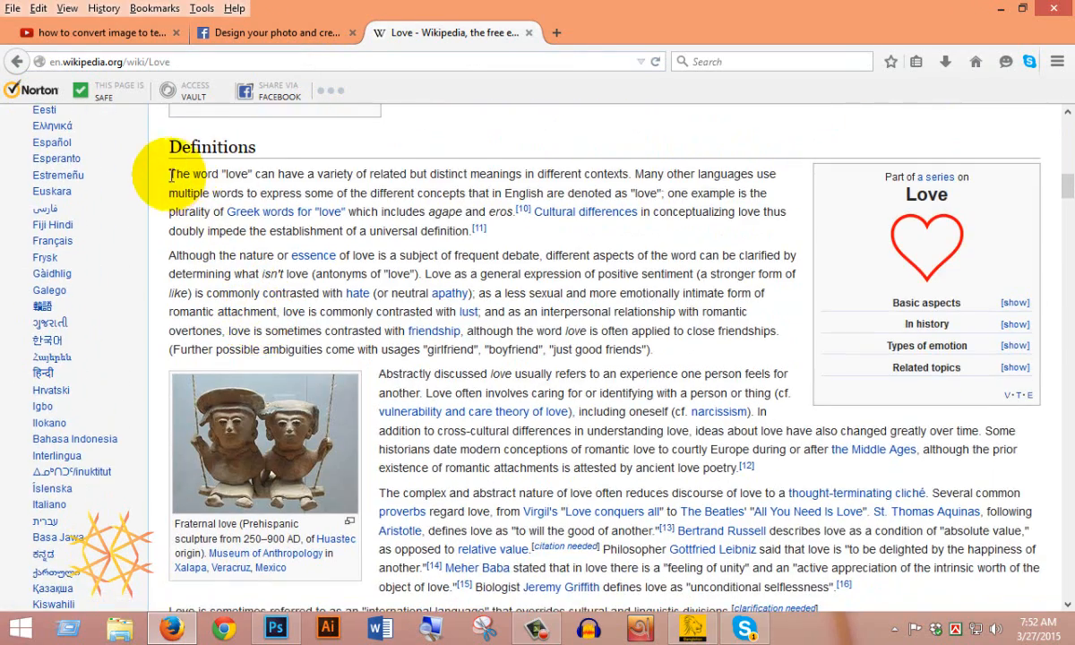
pyautogui.moveTo(169, 174); pyautogui.dragTo(656, 358)
pyautogui.hotkey('ctrl', 'c')
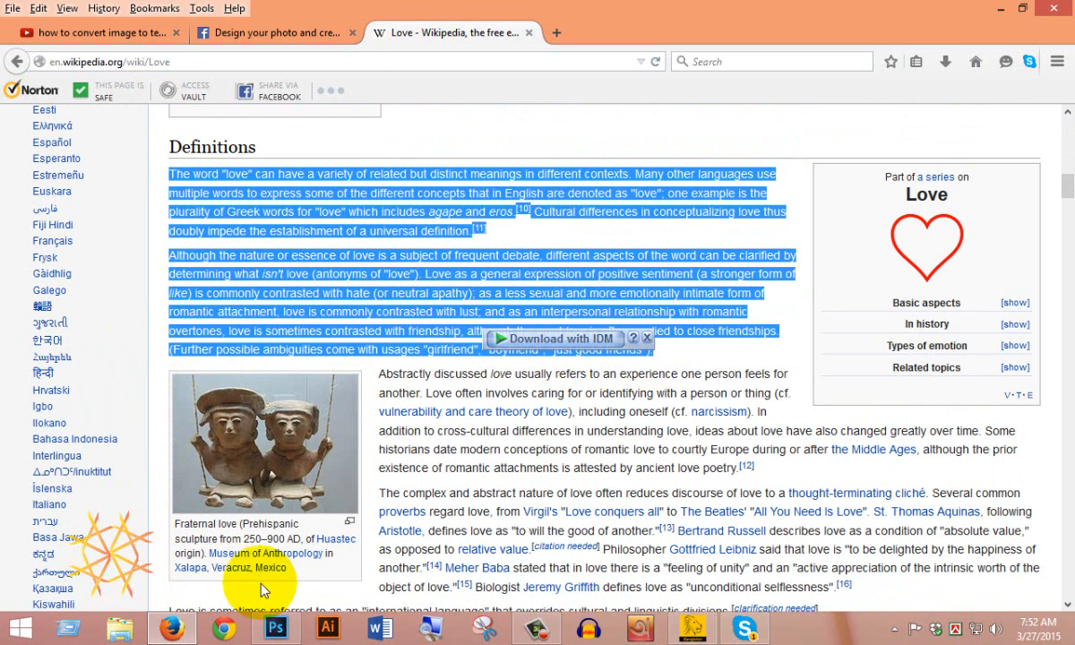
# Step: Switch back to Photoshop, fit a paragraph text box to the whole canvas and paste the copied text into it
pyautogui.click(278, 629)
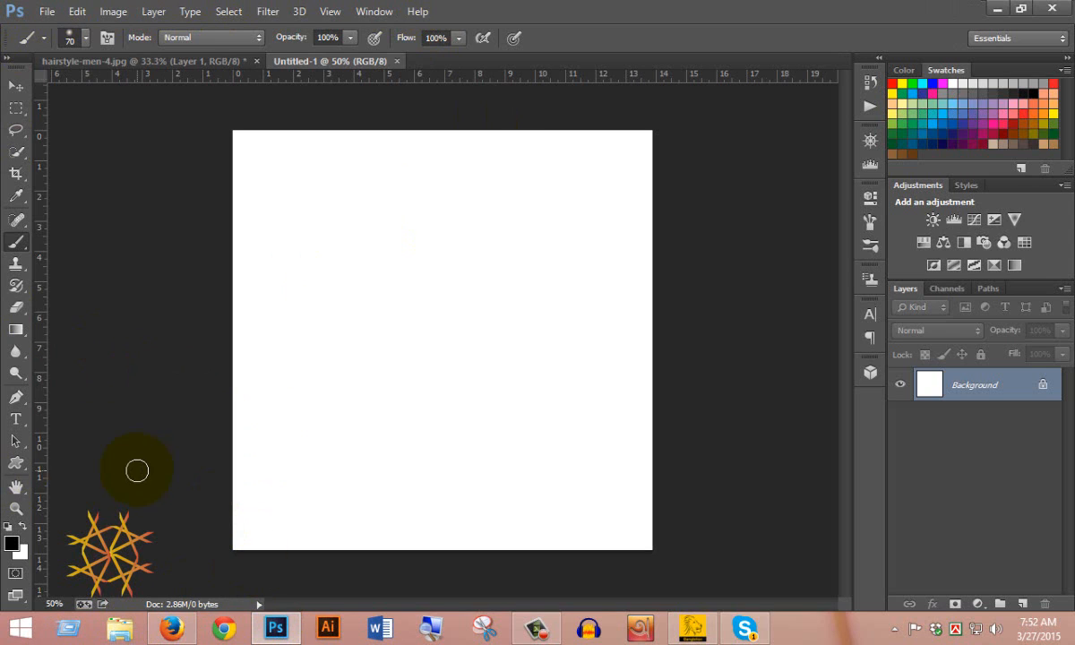
pyautogui.click(23, 421)
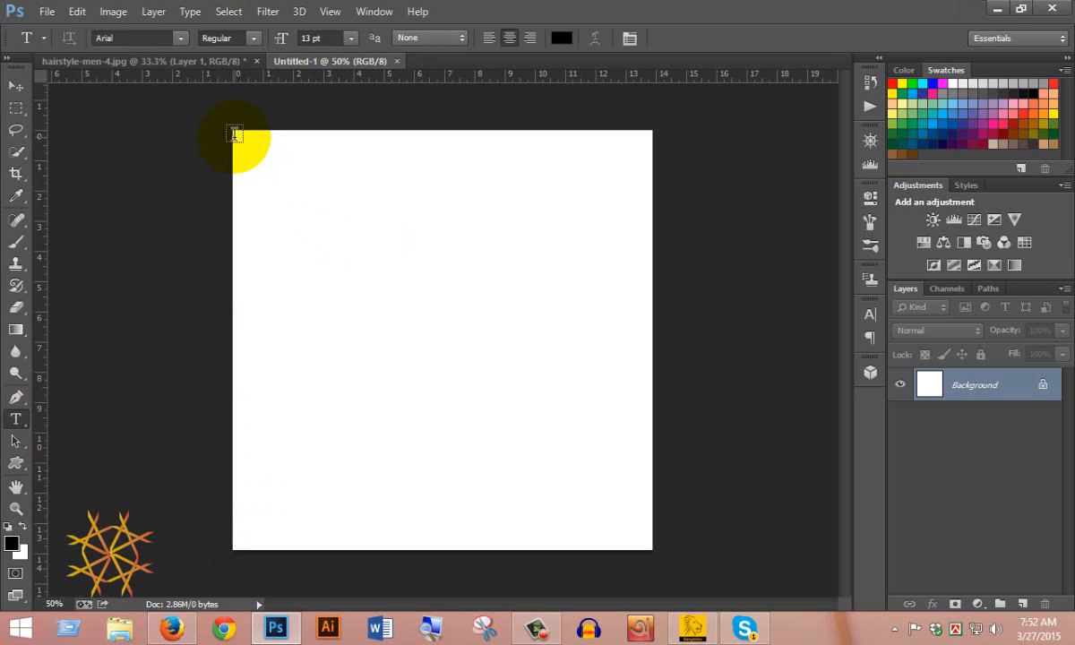
pyautogui.moveTo(234, 135); pyautogui.dragTo(695, 568)
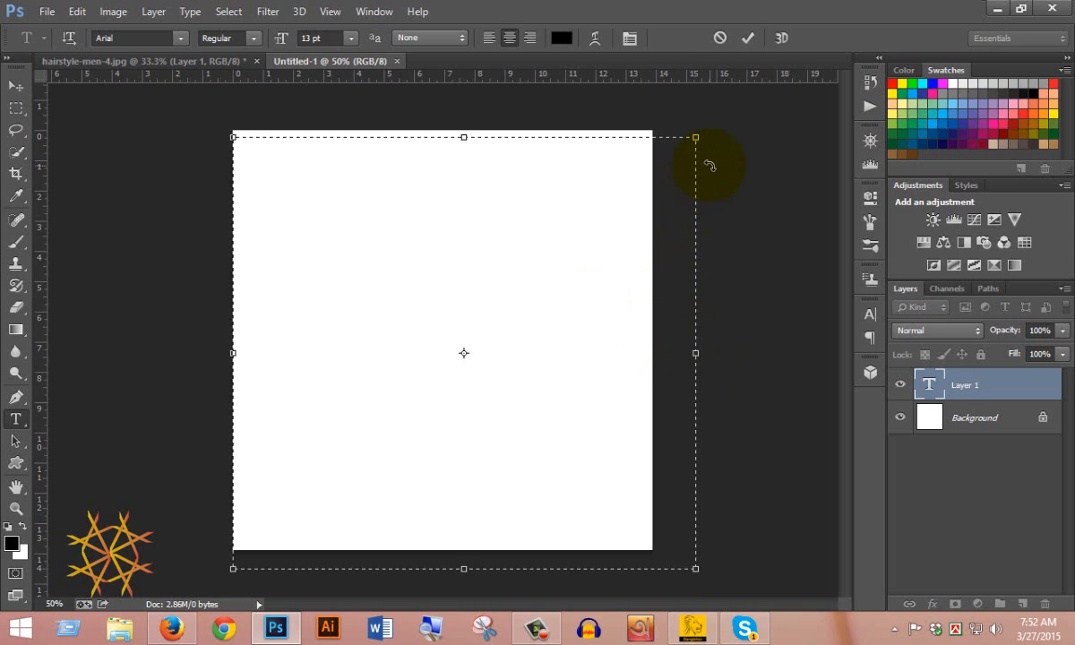
pyautogui.moveTo(698, 135); pyautogui.dragTo(652, 131)
pyautogui.moveTo(442, 571); pyautogui.dragTo(444, 550)
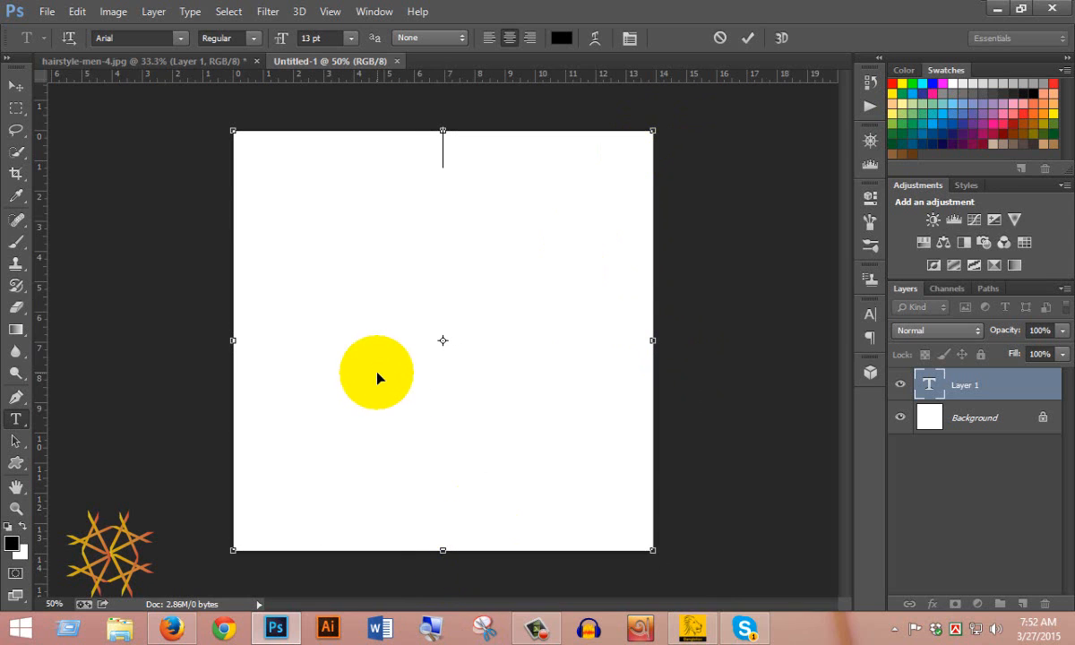
pyautogui.hotkey('ctrl', 'v')
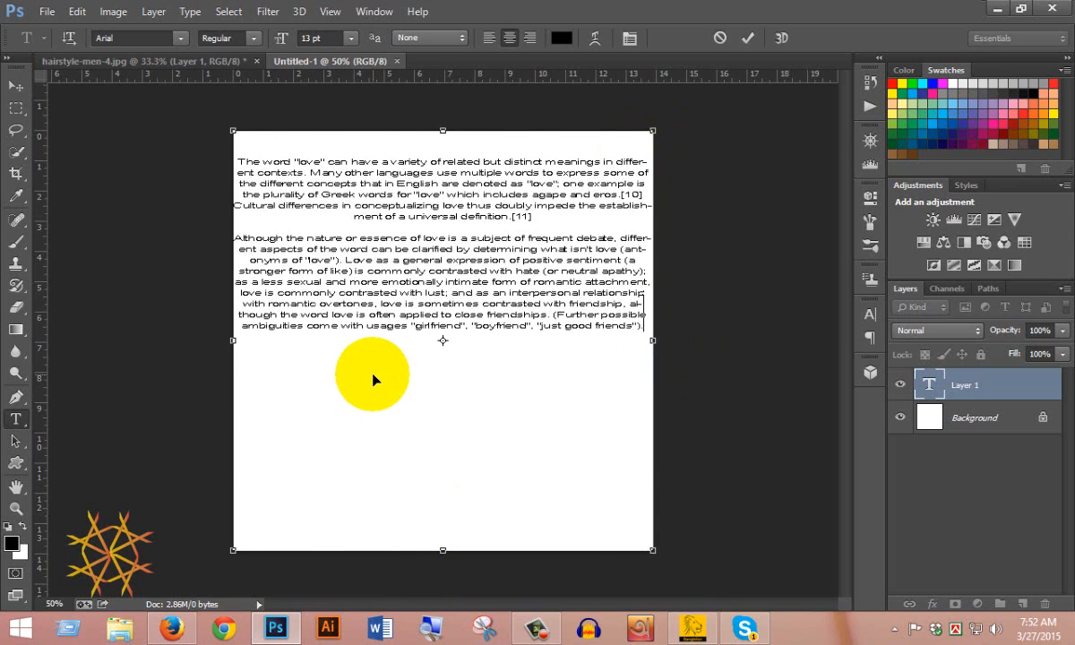
# Step: Set the pasted text's size to 15 pt and its Arial font style to Black
pyautogui.click(869, 318)
pyautogui.click(683, 349)
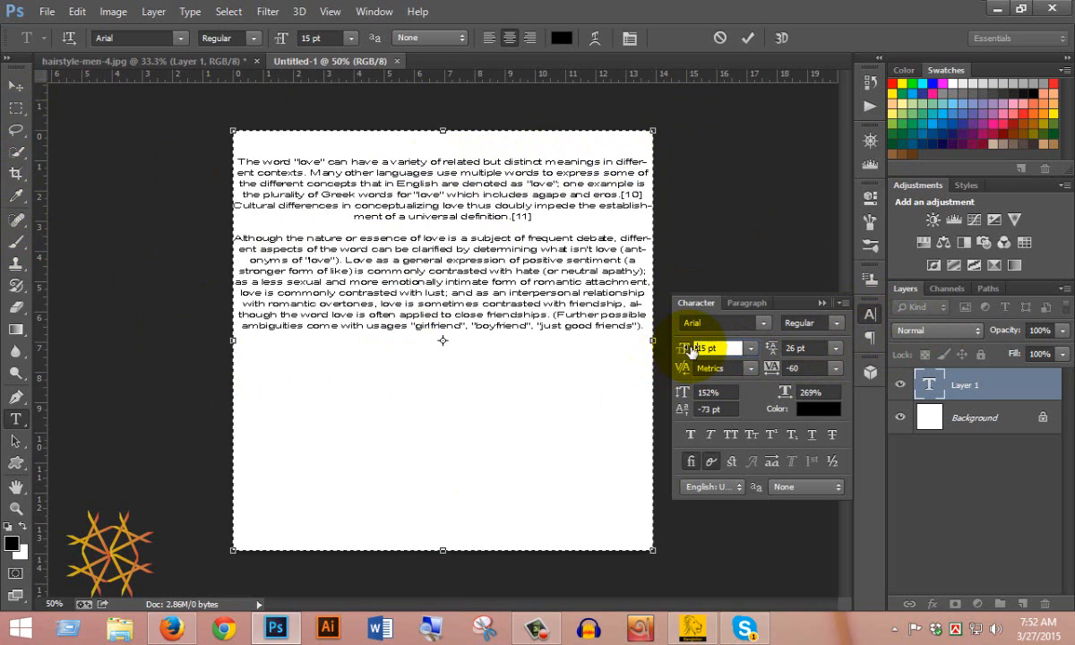
pyautogui.click(931, 386)
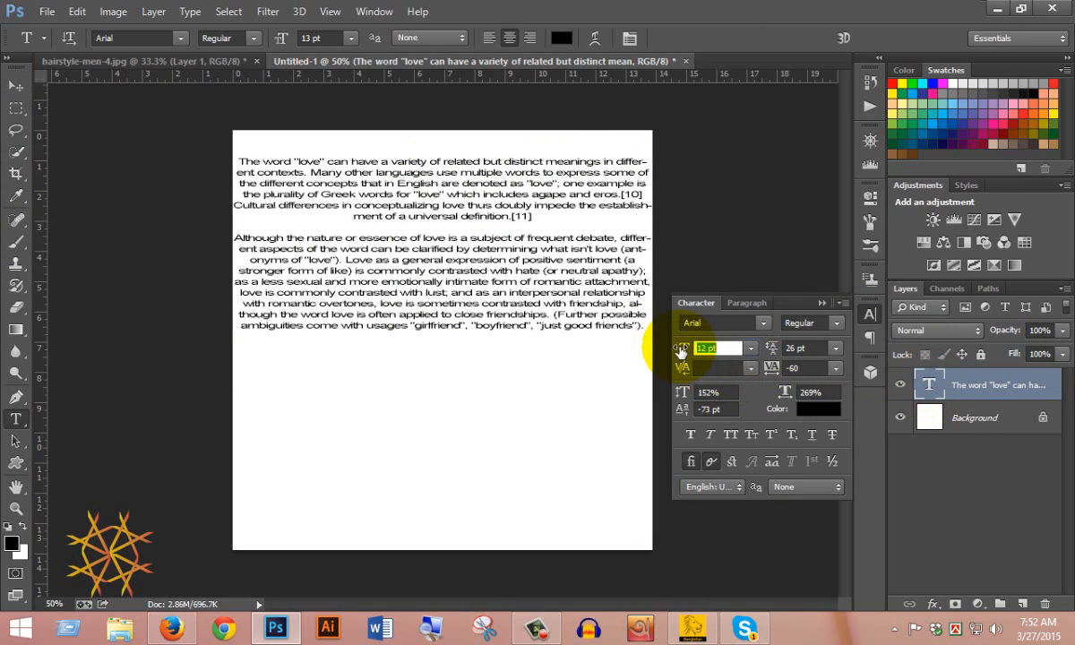
pyautogui.moveTo(680, 350); pyautogui.dragTo(681, 352)
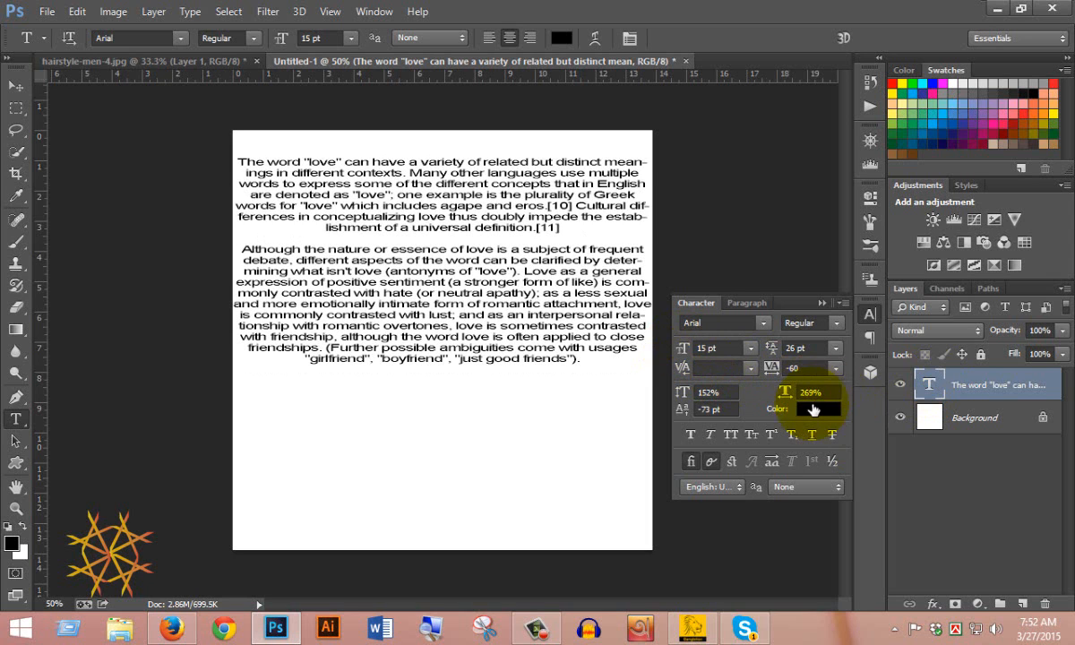
pyautogui.click(836, 324)
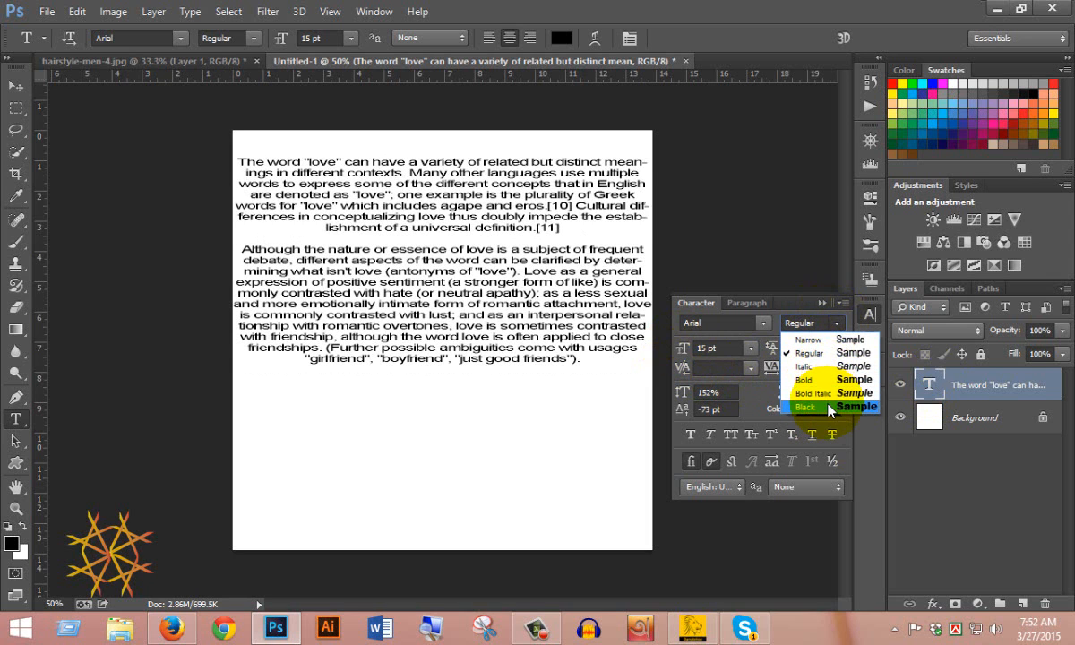
pyautogui.click(828, 408)
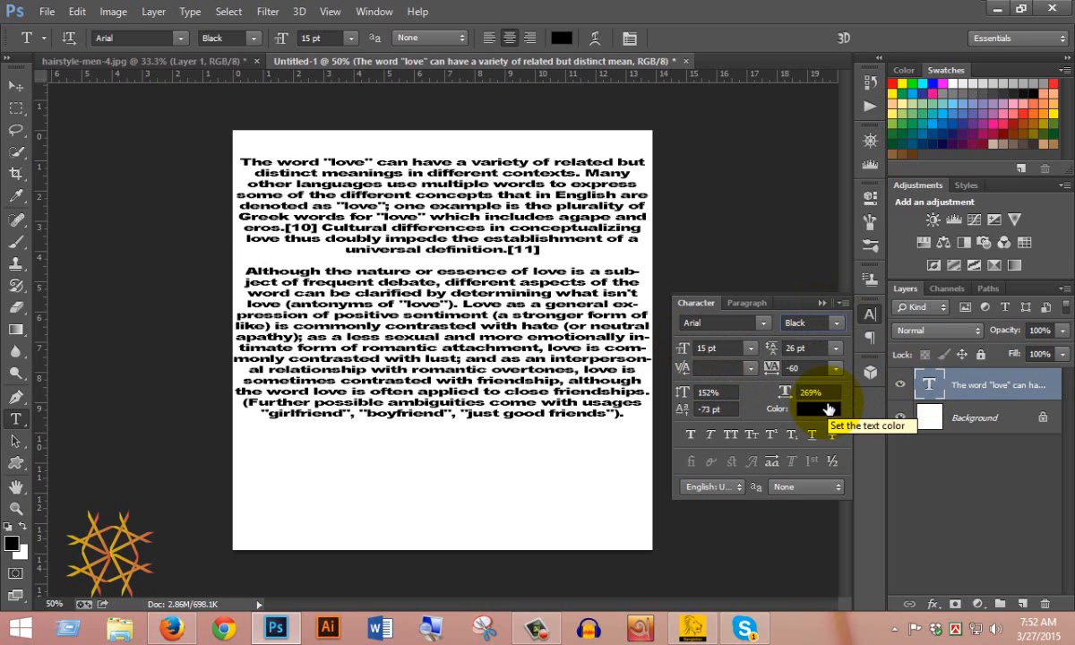
pyautogui.click(817, 408)
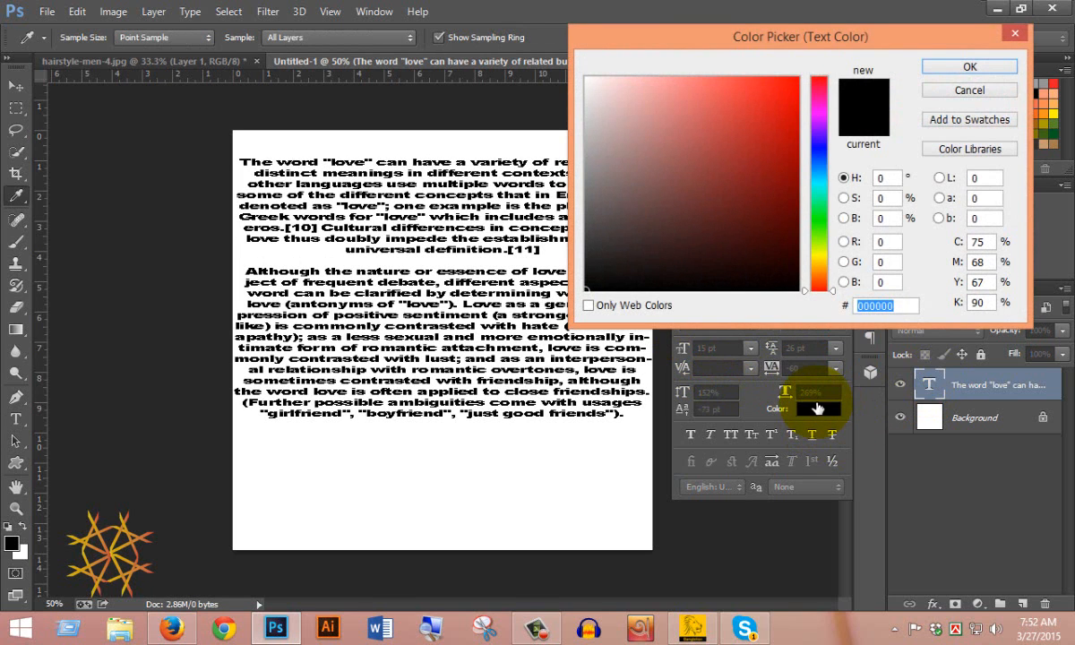
pyautogui.click(970, 90)
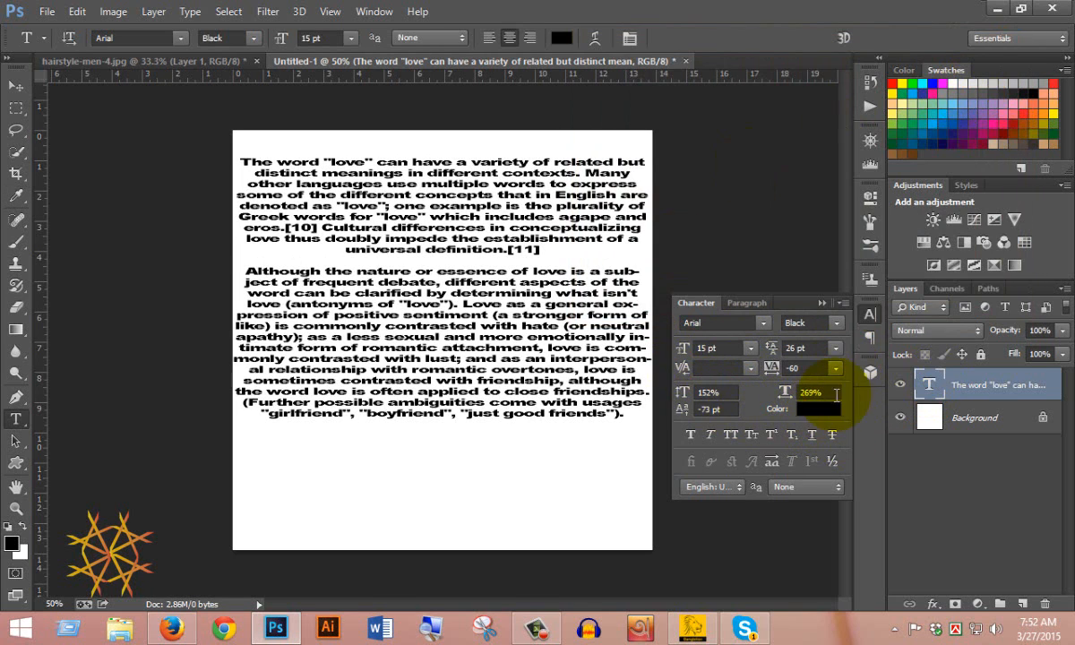
# Step: Set the text's font style to Bold Italic, duplicate the text block beneath the original and nudge both blocks up to fill the canvas
pyautogui.click(837, 328)
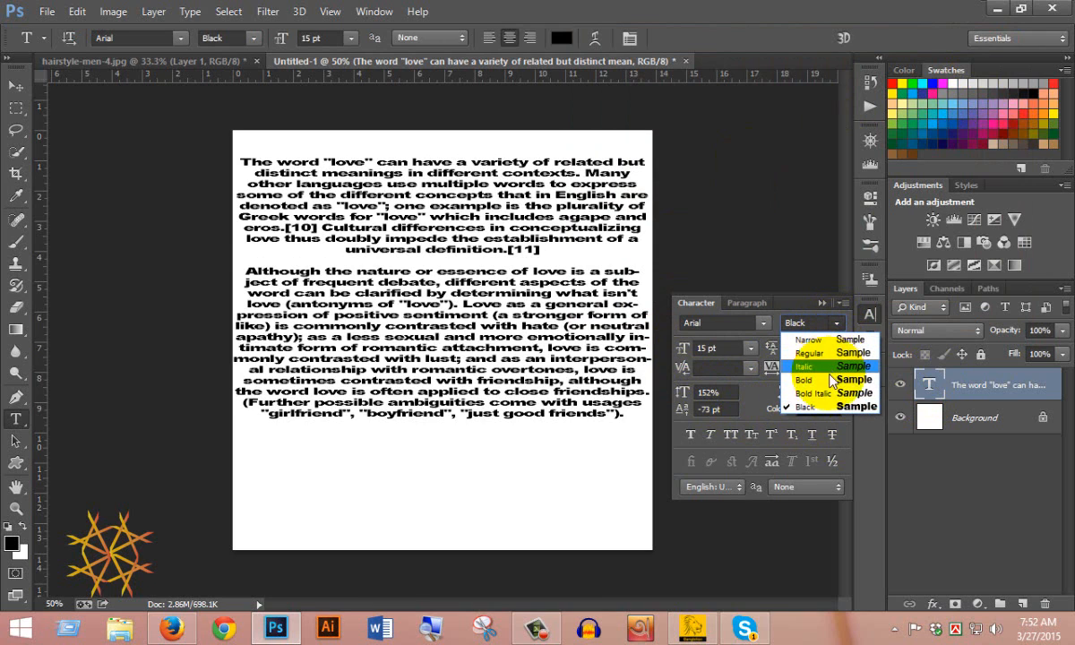
pyautogui.click(845, 395)
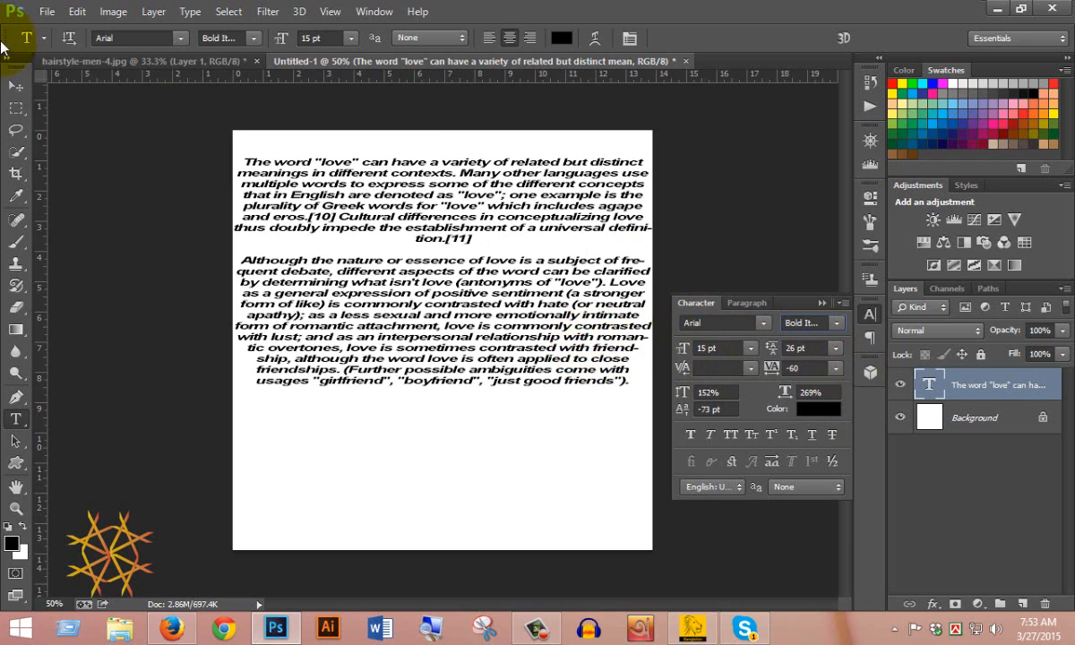
pyautogui.click(15, 107)
pyautogui.click(15, 85)
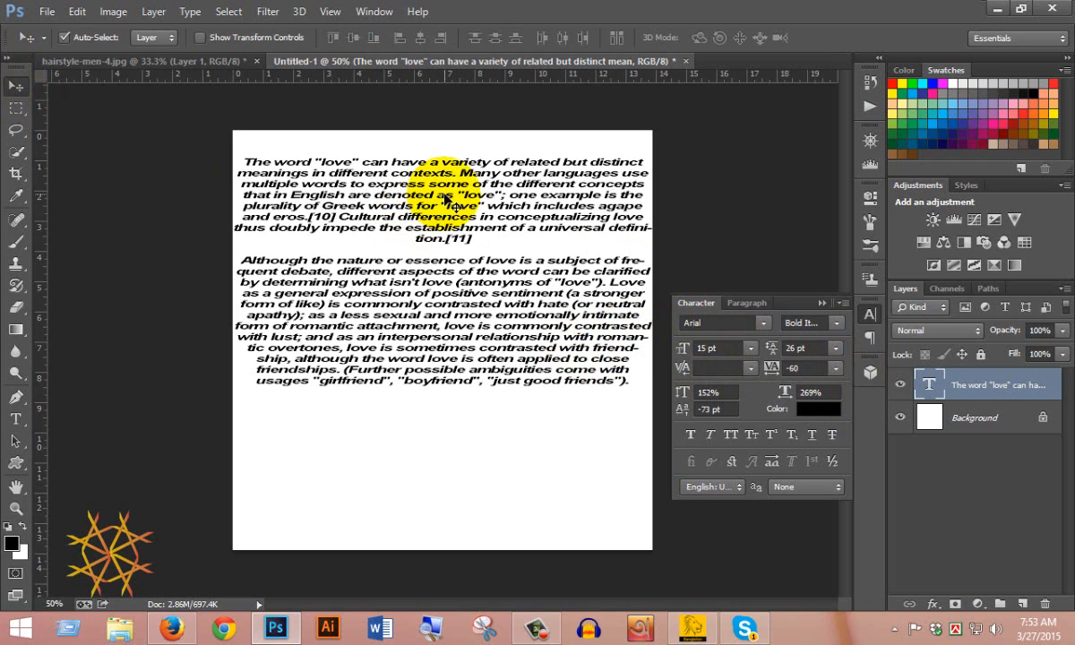
pyautogui.moveTo(445, 193); pyautogui.dragTo(432, 445)
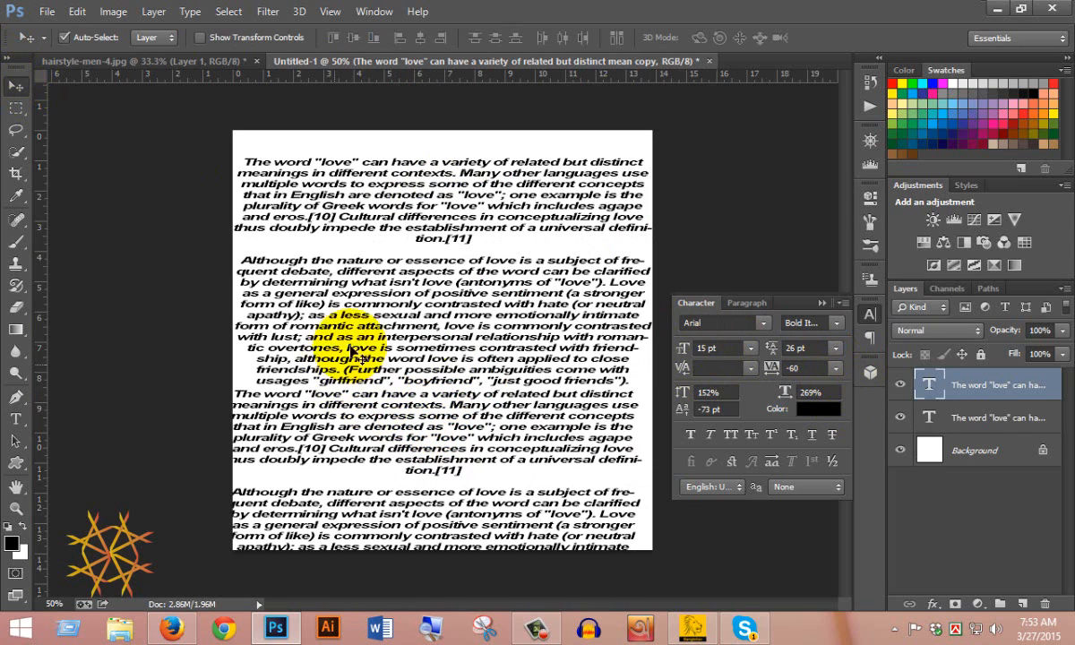
pyautogui.moveTo(516, 210); pyautogui.dragTo(516, 199)
pyautogui.moveTo(462, 397); pyautogui.dragTo(463, 387)
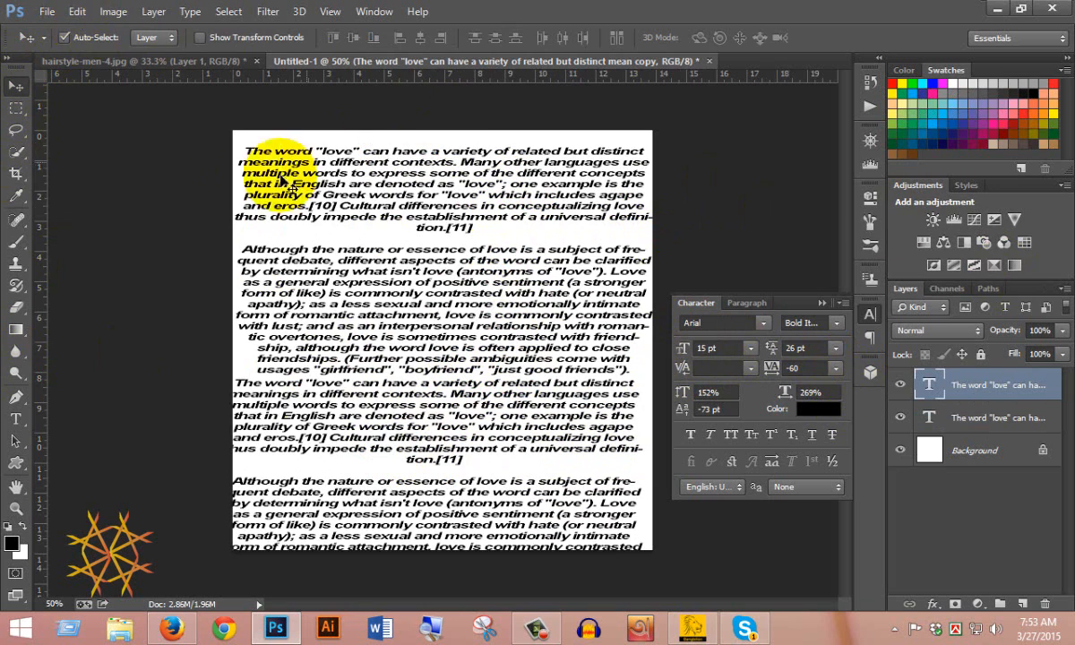
# Step: Select the whole canvas with a rectangular marquee, crop the document to it and clear the selection
pyautogui.click(17, 110)
pyautogui.moveTo(224, 125); pyautogui.dragTo(660, 566)
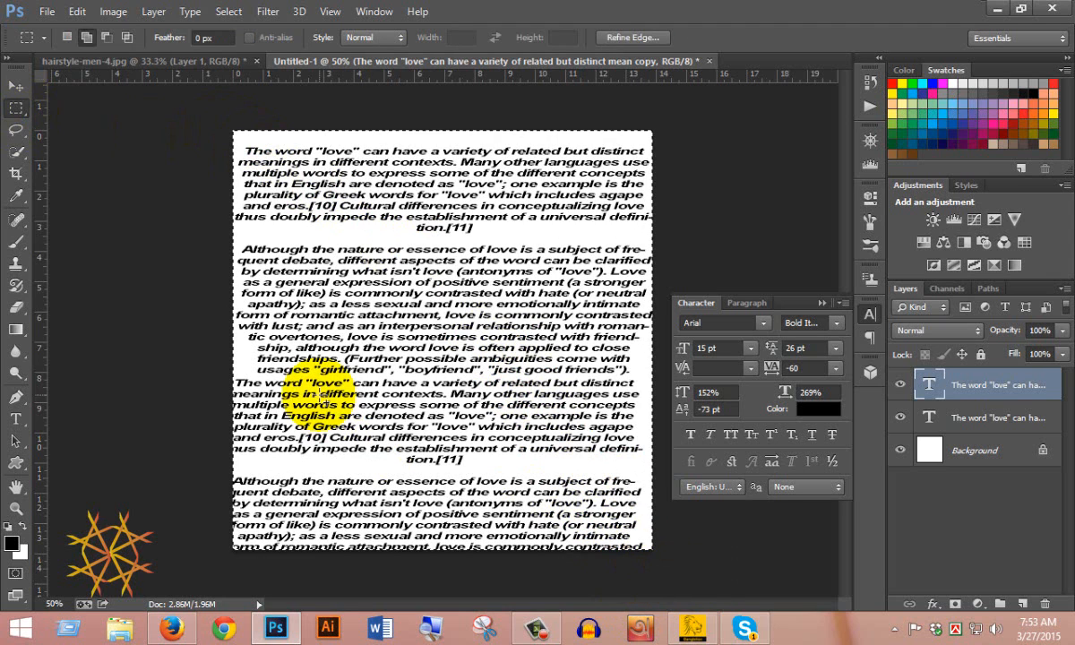
pyautogui.click(114, 11)
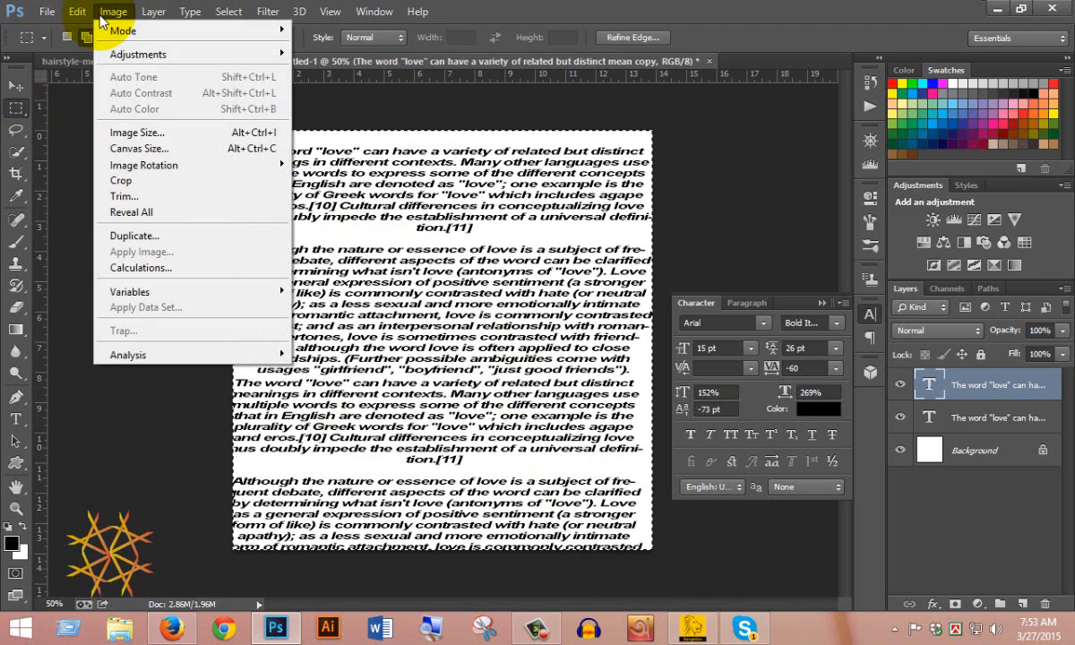
pyautogui.click(126, 181)
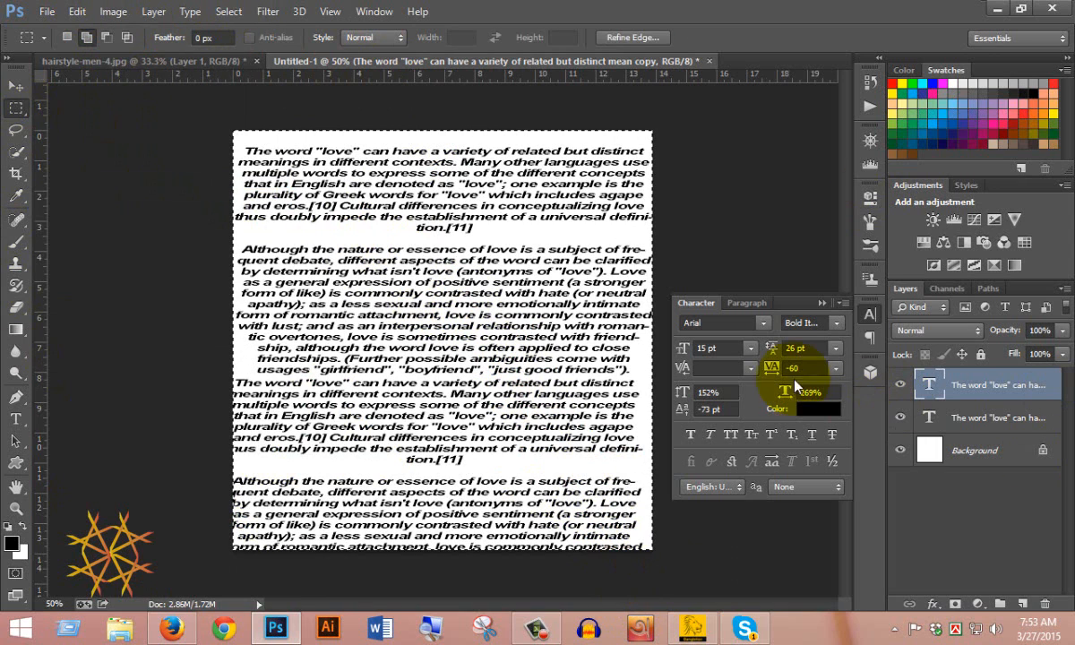
pyautogui.click(821, 303)
pyautogui.click(465, 280)
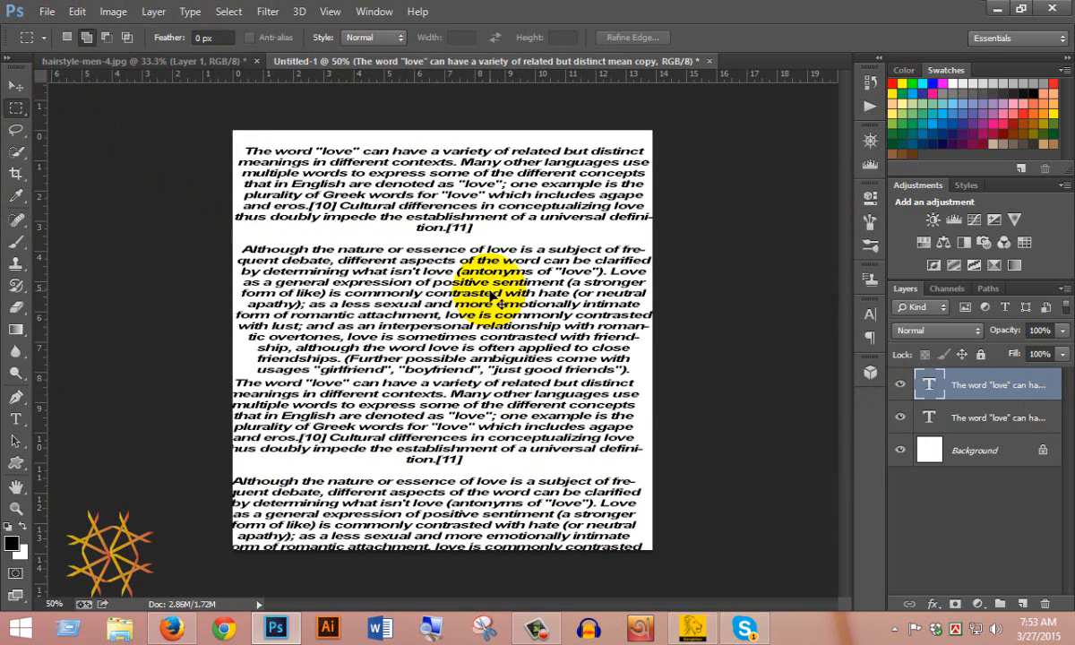
# Step: Define the text canvas as a named brush preset and close its document without saving
pyautogui.click(82, 14)
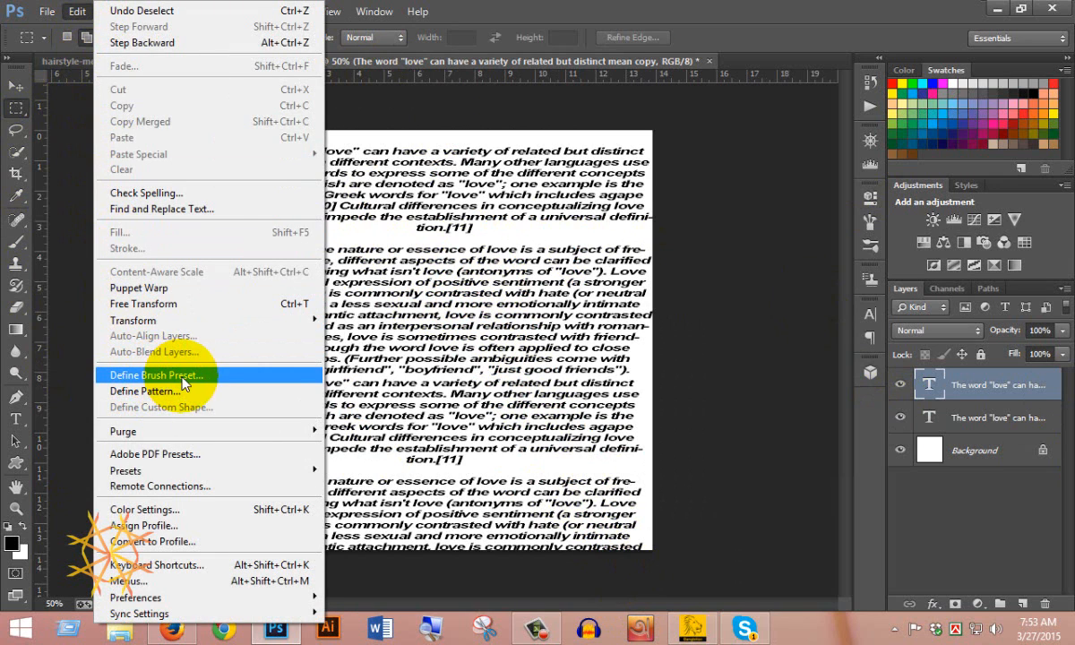
pyautogui.click(157, 376)
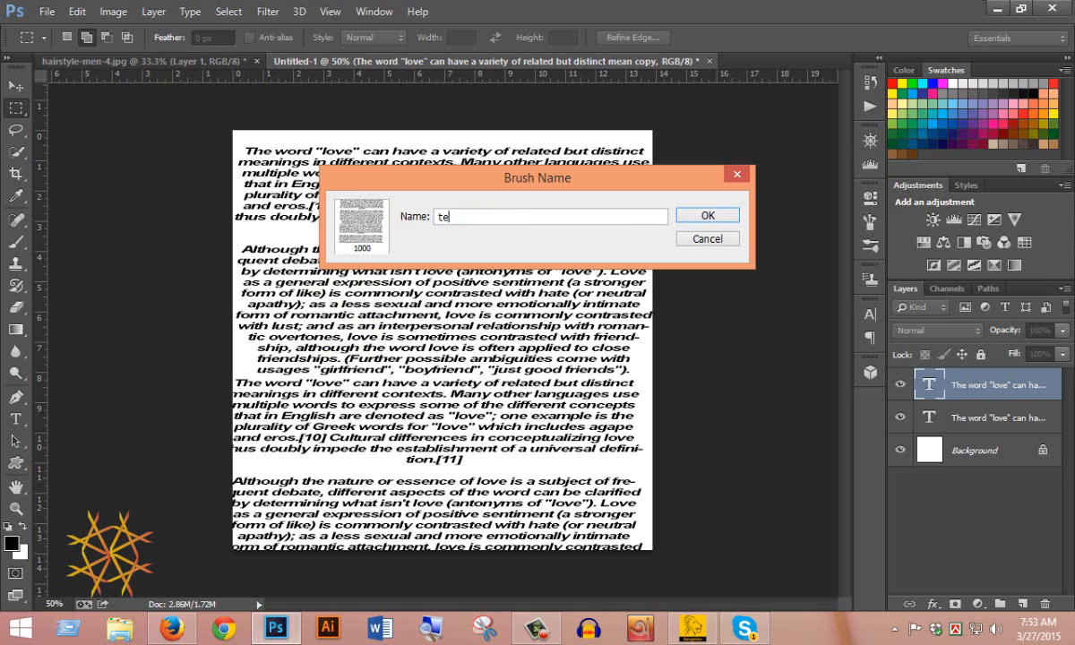
pyautogui.press('Return')
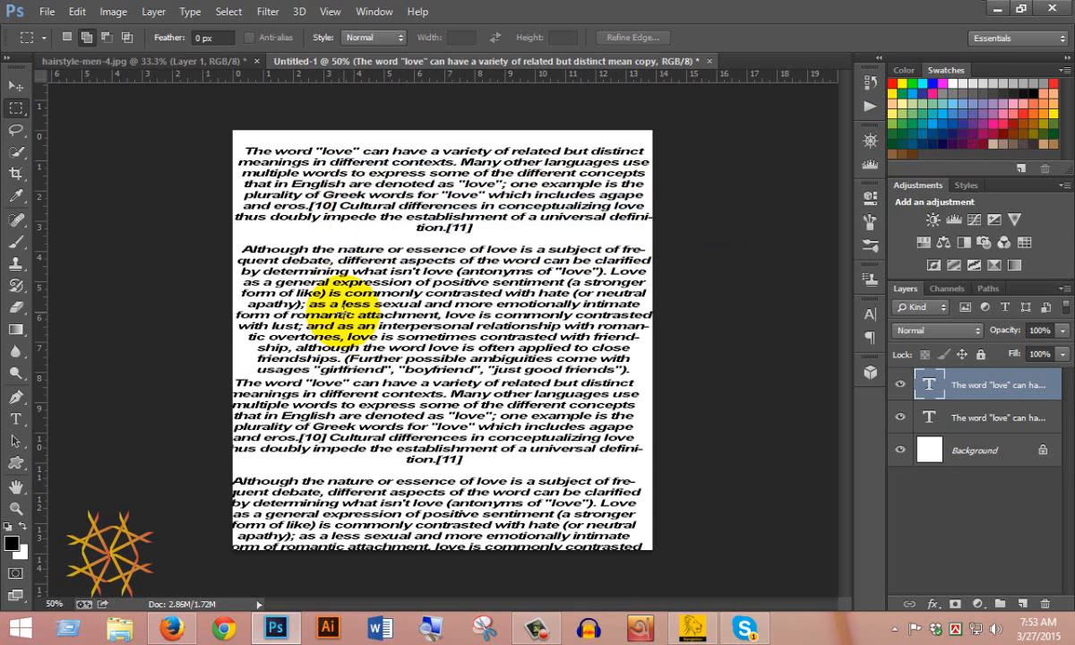
pyautogui.click(708, 61)
pyautogui.click(542, 248)
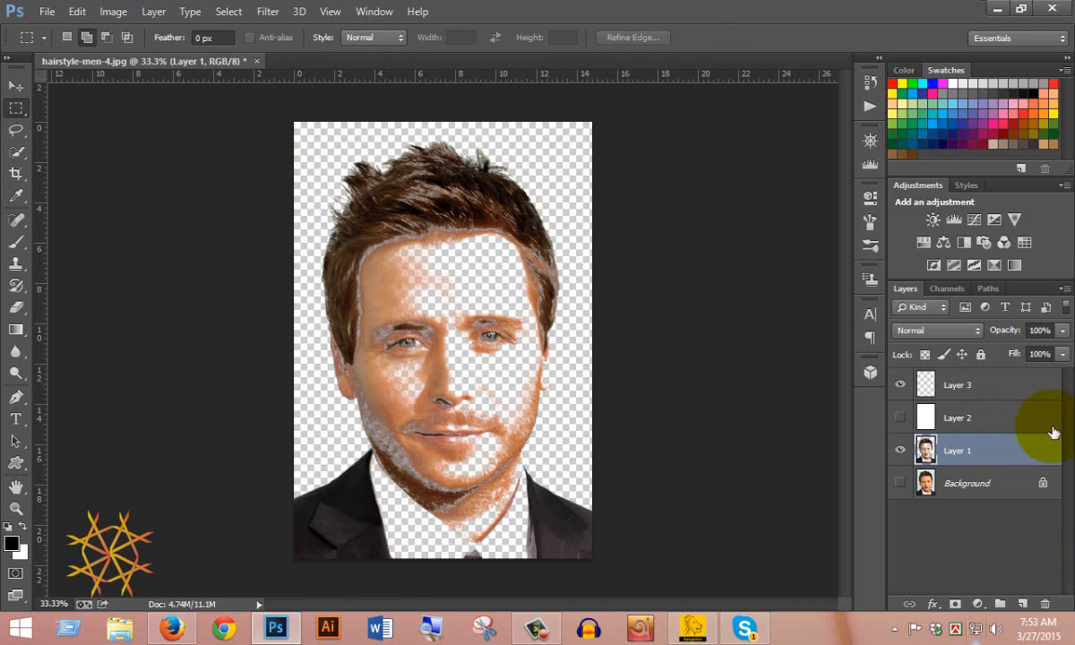
# Step: Select Layer 3 of the portrait and choose the new 1000 px text brush for the Brush tool
pyautogui.click(999, 385)
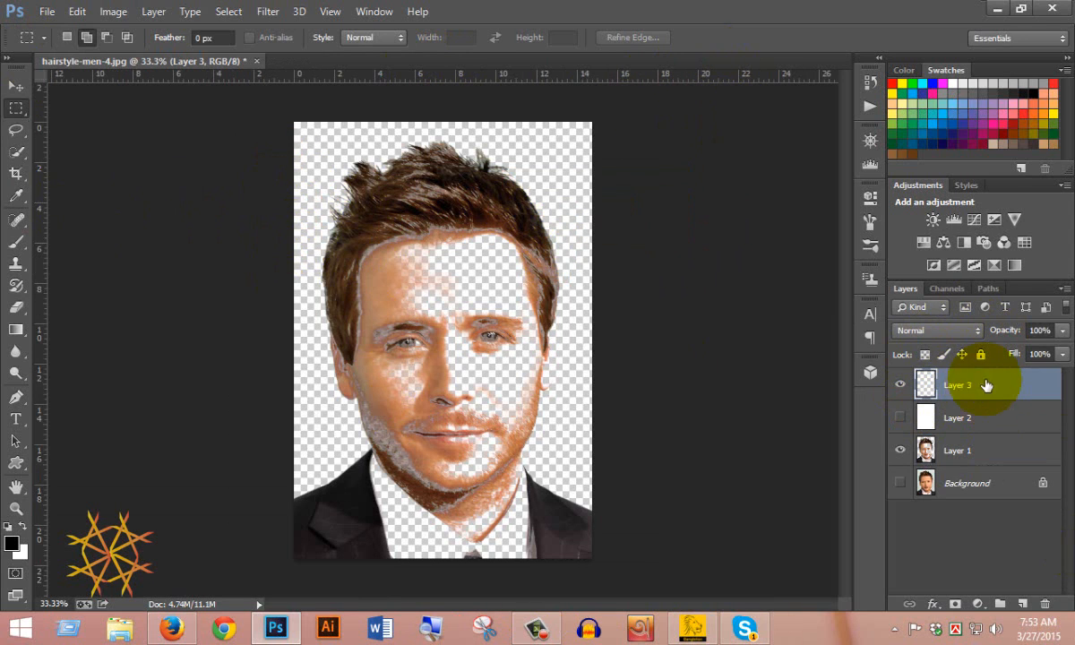
pyautogui.click(16, 241)
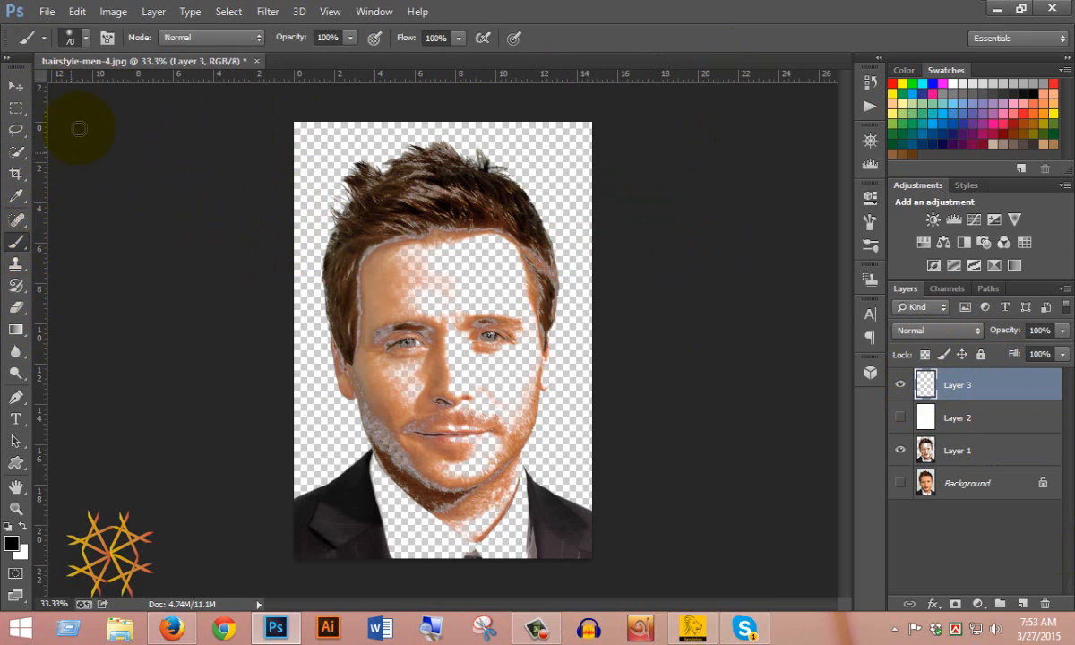
pyautogui.click(72, 37)
pyautogui.scroll(-1, 256, 309)
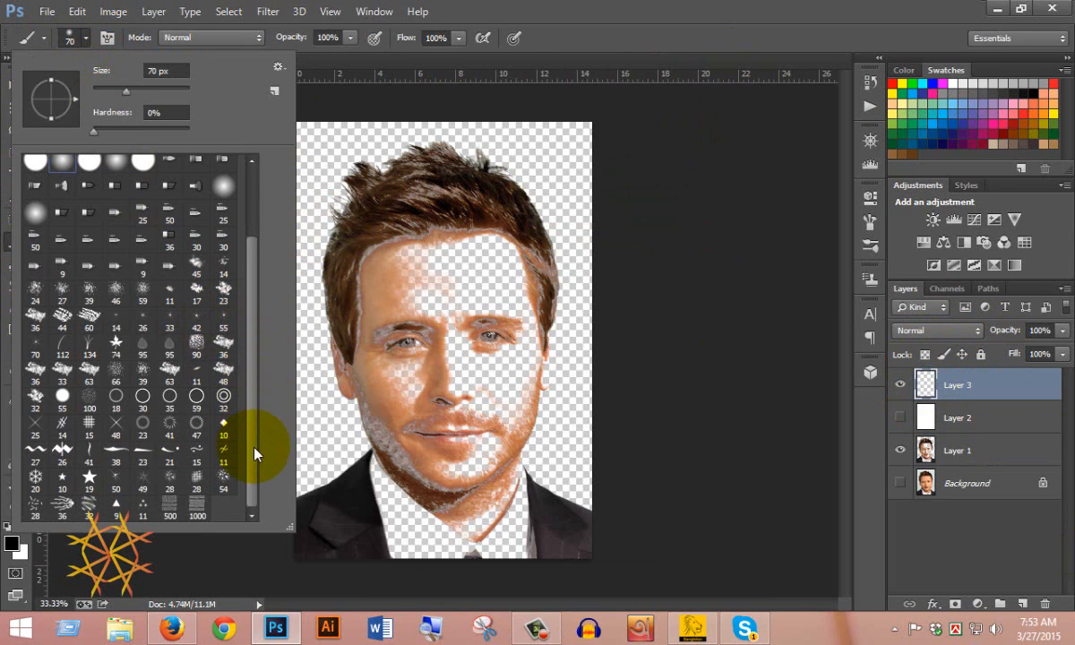
pyautogui.click(197, 509)
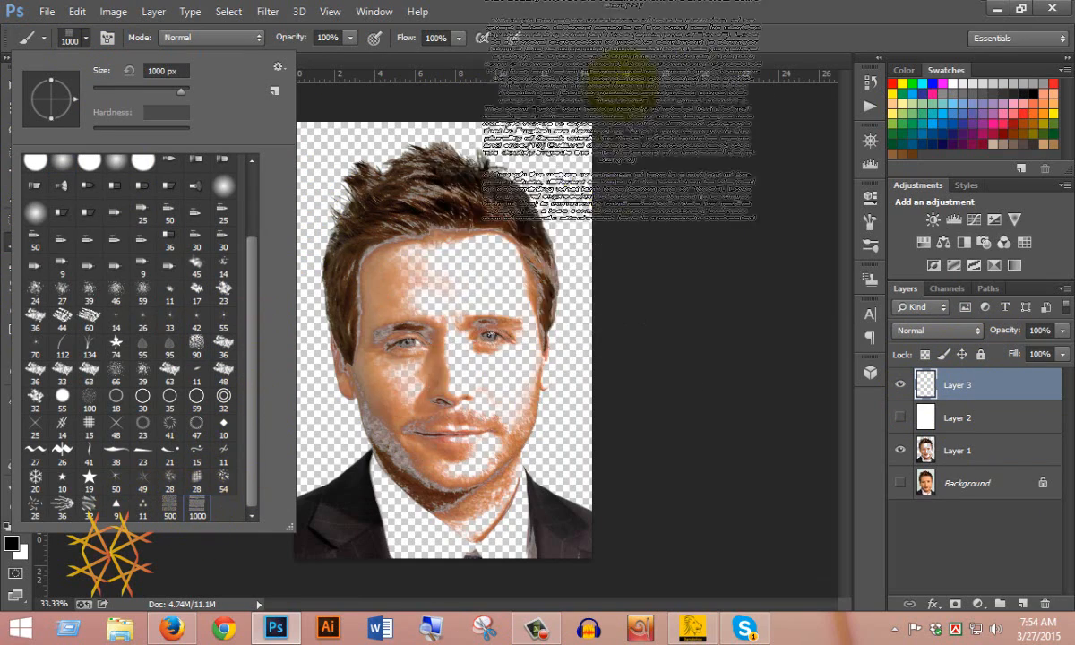
pyautogui.click(634, 34)
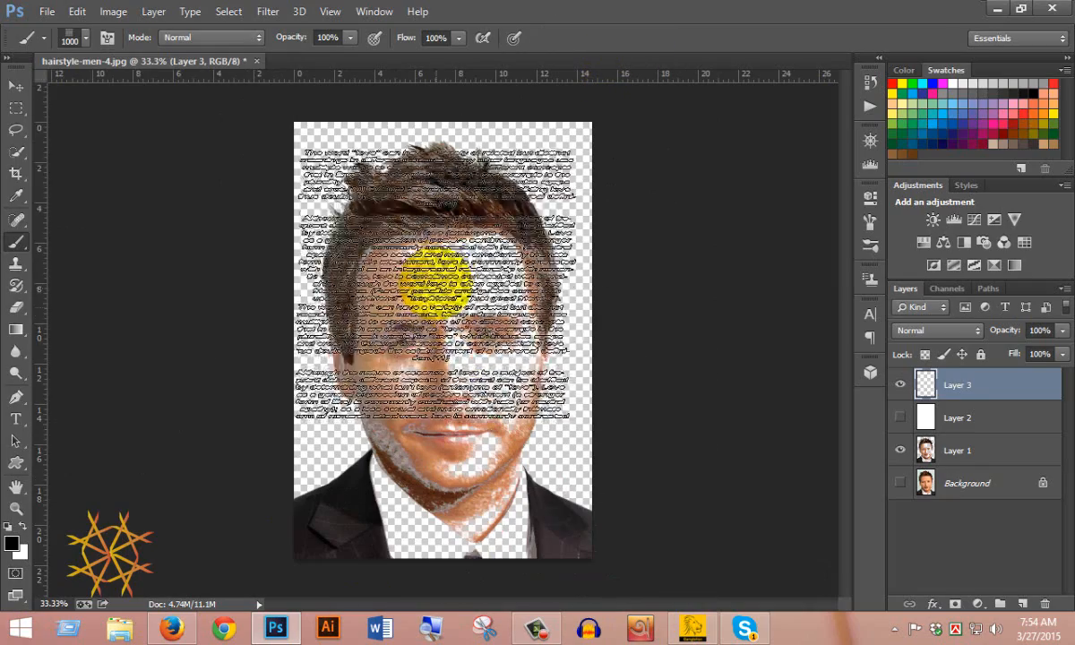
# Step: Set the text brush size to 1100 px and stamp black text over the upper and lower parts of the portrait on Layer 3
pyautogui.press(']')
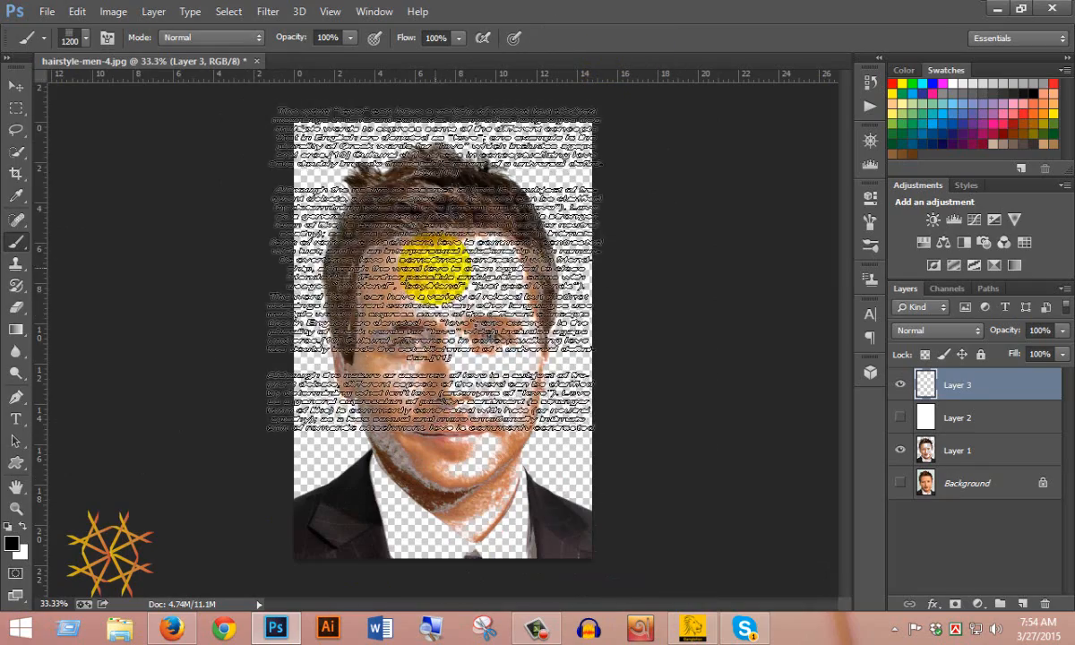
pyautogui.click(438, 265)
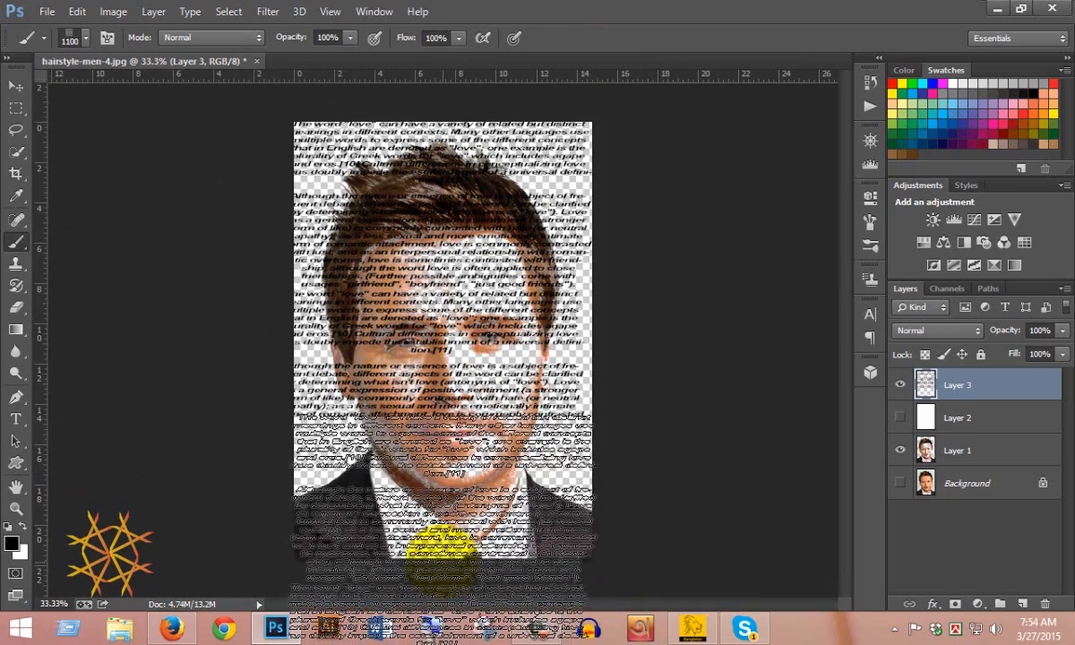
pyautogui.click(438, 545)
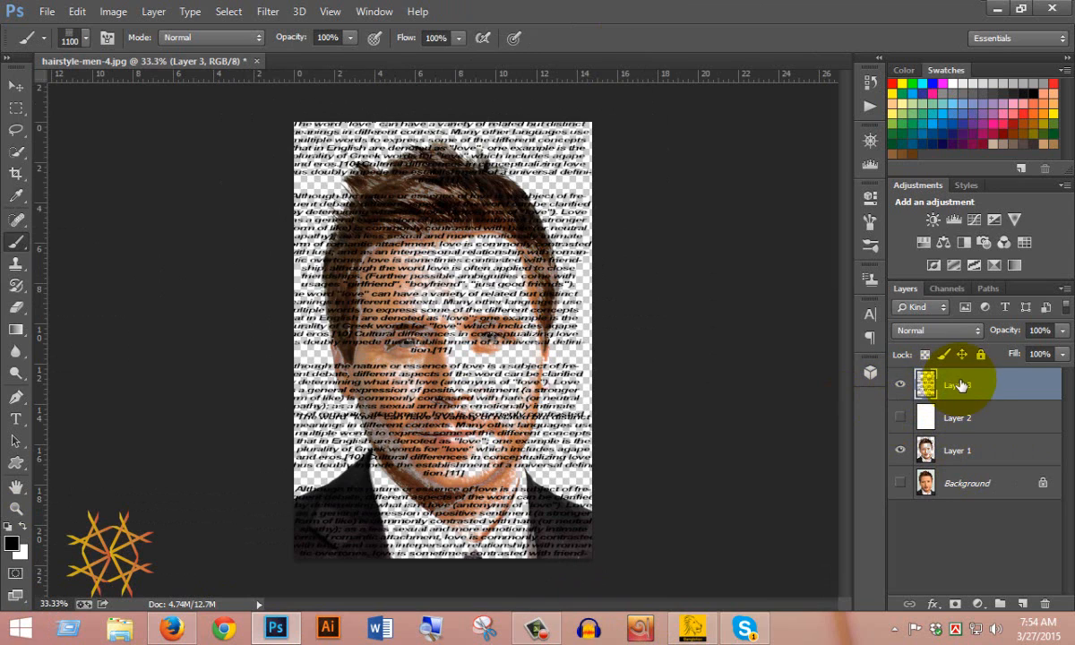
# Step: Hide Layer 3, copy the entire Layer 1 image, paste it into a new layer mask on Layer 3 and deselect
pyautogui.click(901, 384)
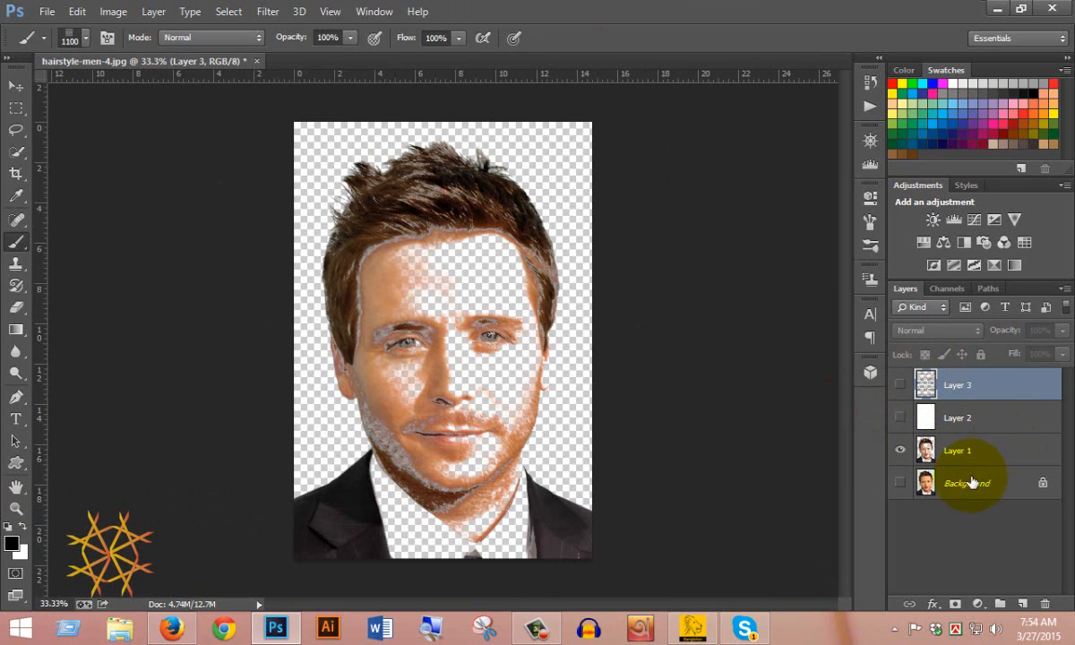
pyautogui.click(972, 451)
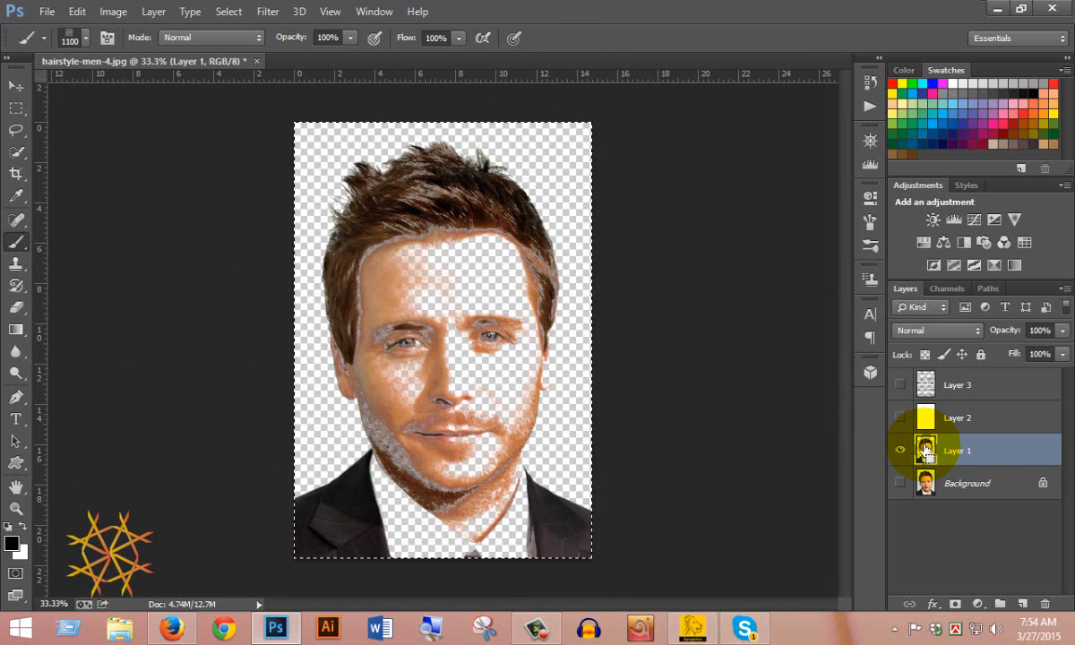
pyautogui.click(968, 383)
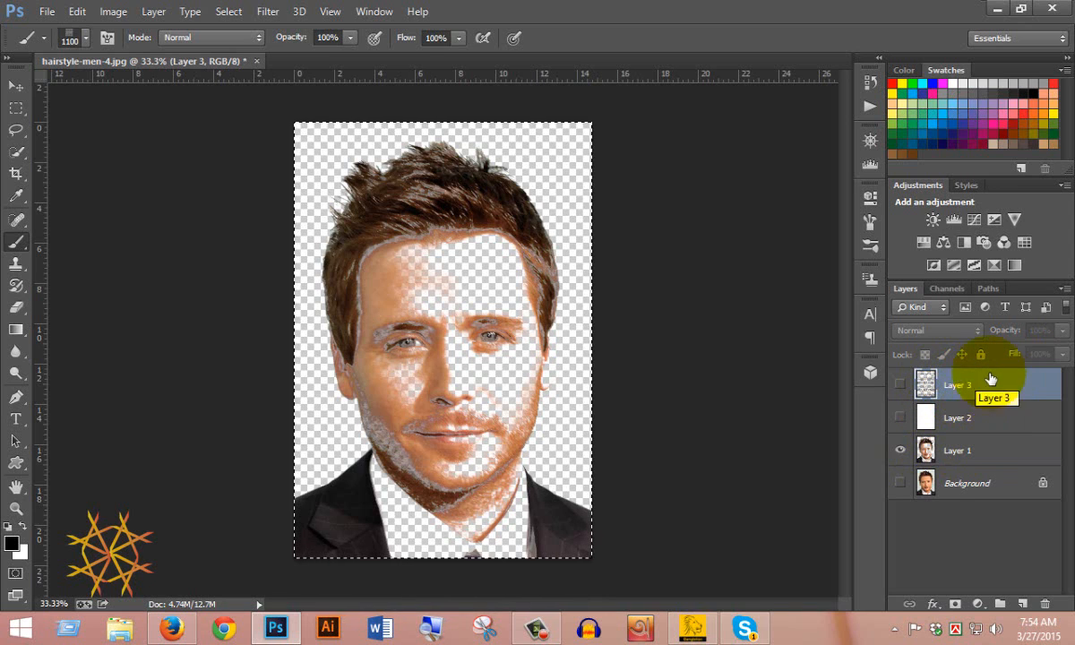
pyautogui.click(957, 605)
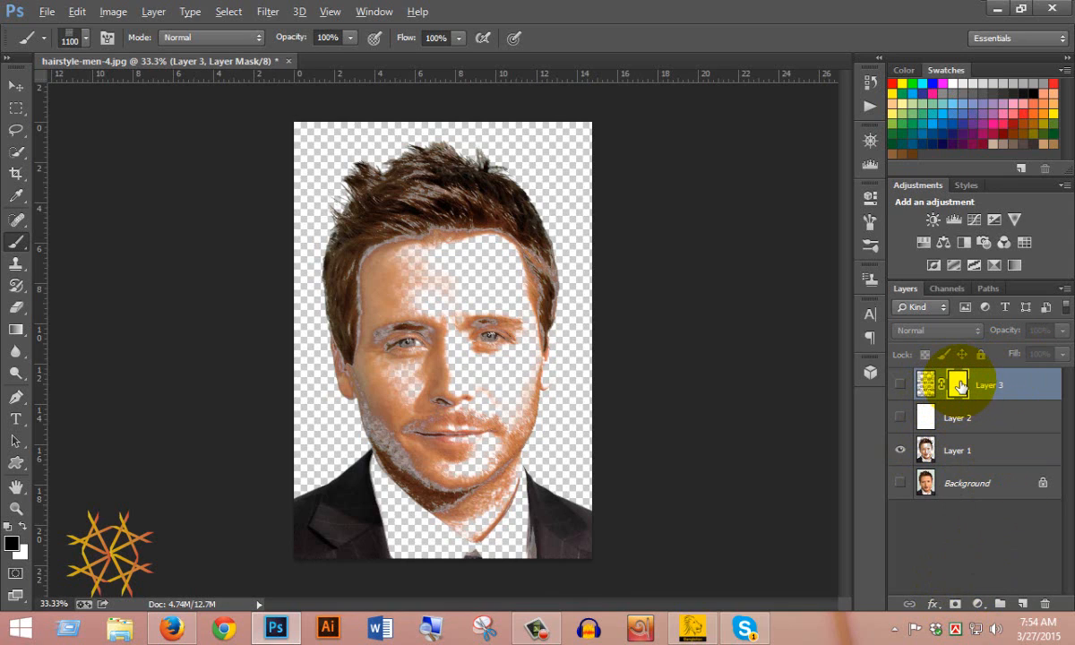
pyautogui.keyDown('alt'); pyautogui.click(959, 385); pyautogui.keyUp('alt')
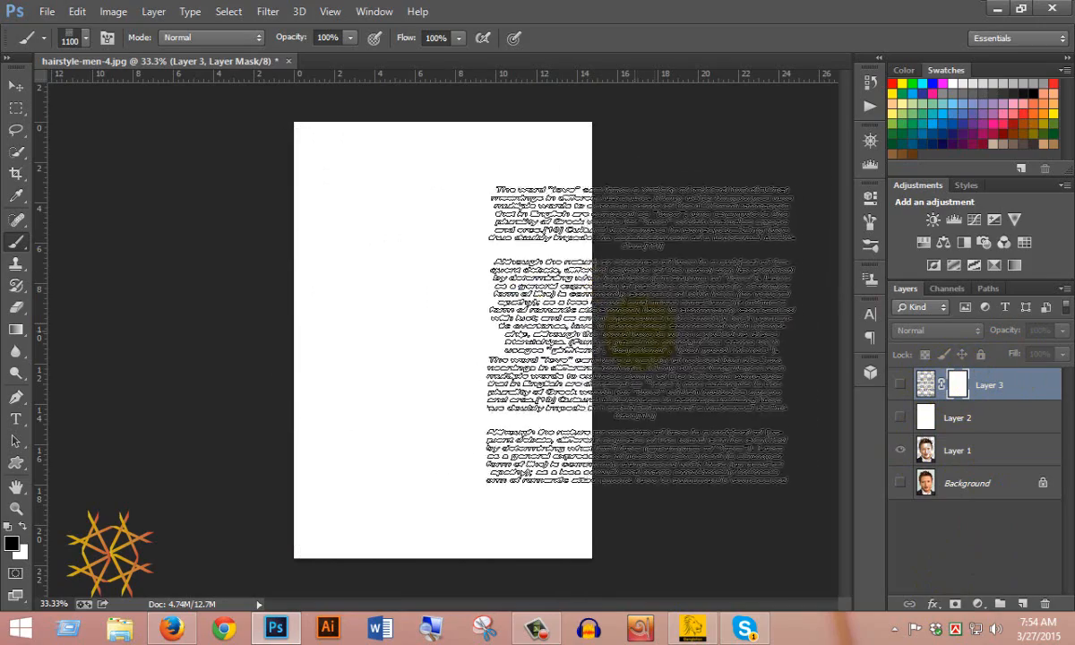
pyautogui.hotkey('ctrl', 'v')
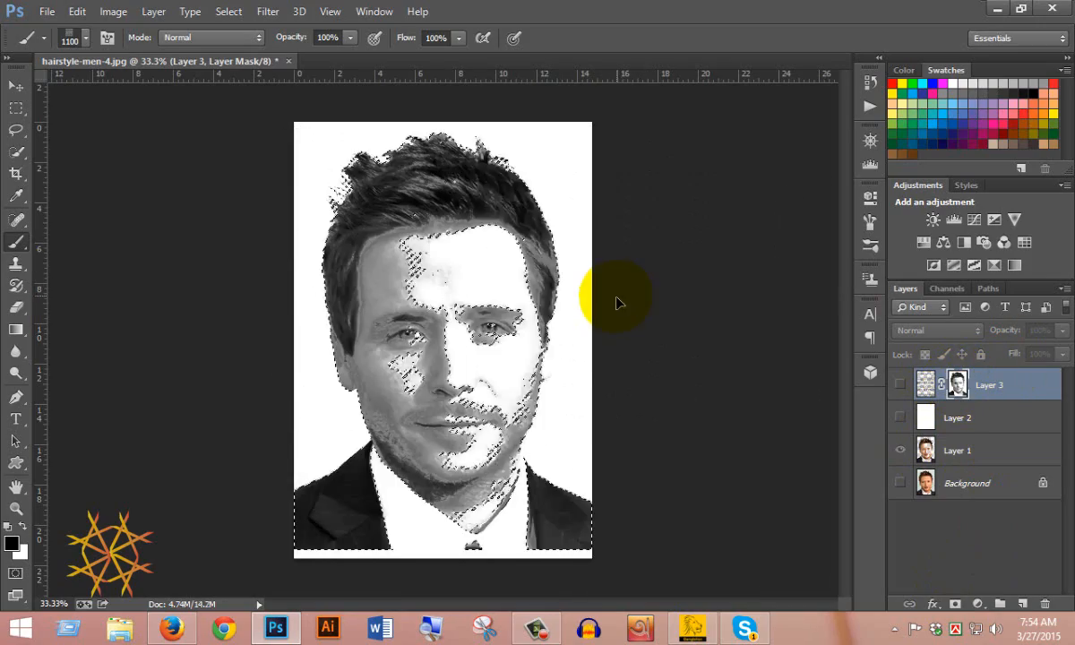
pyautogui.hotkey('ctrl', 'd')
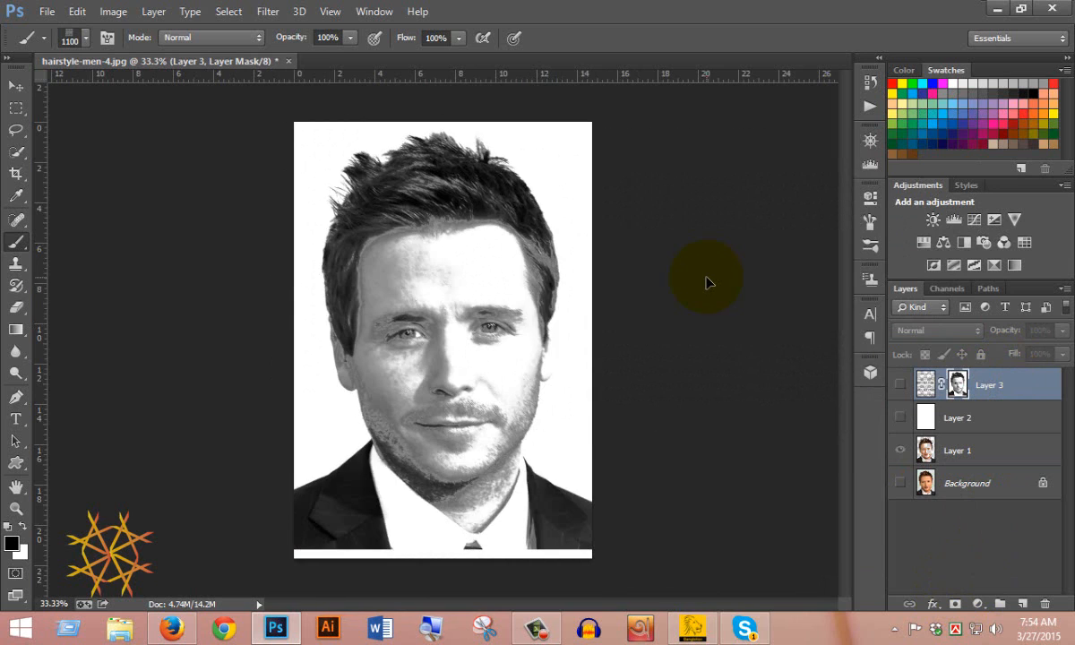
# Step: Leave the mask view, show the masked text on Layer 3 and hide Layer 1
pyautogui.click(902, 385)
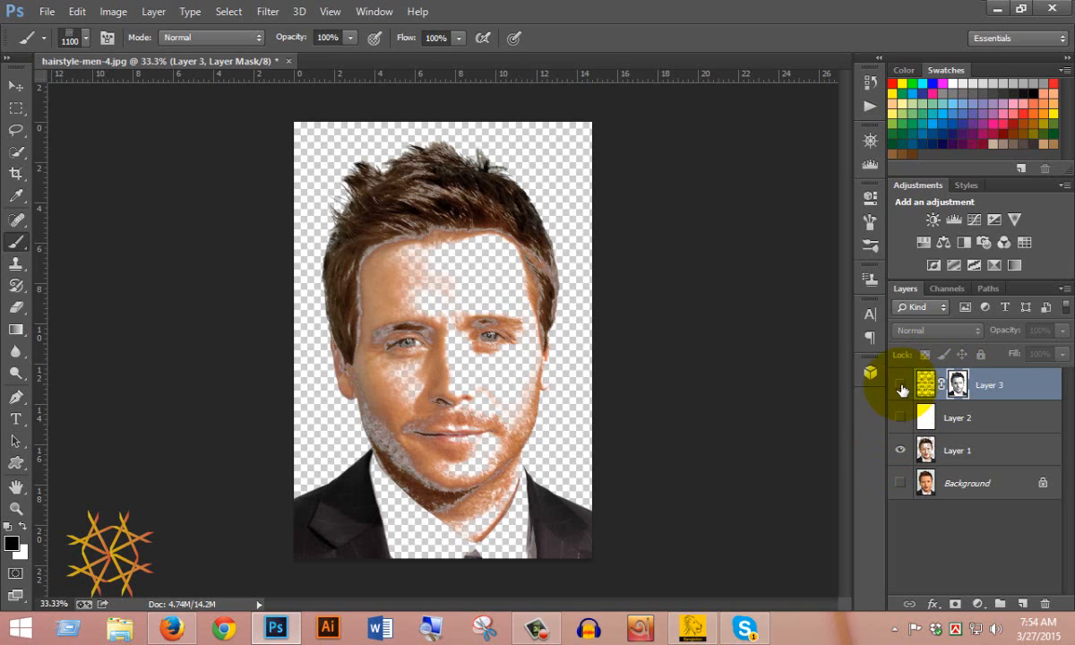
pyautogui.click(900, 386)
pyautogui.click(900, 452)
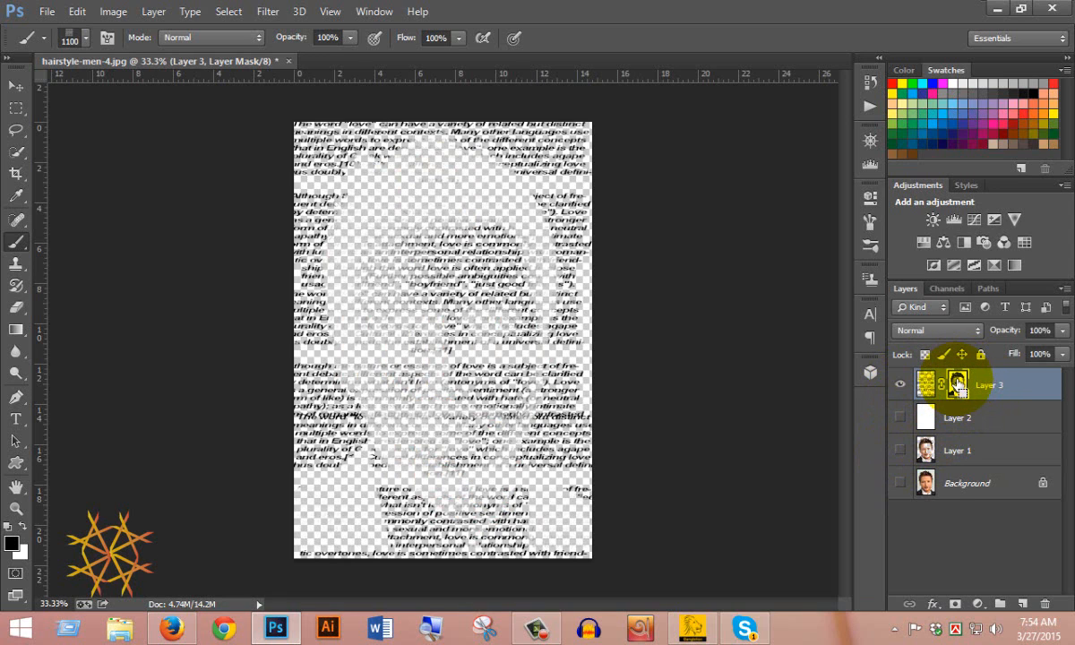
# Step: Invert Layer 3's layer mask so the text forms the portrait, and show the white Layer 2 behind it
pyautogui.hotkey('ctrl', 'i')
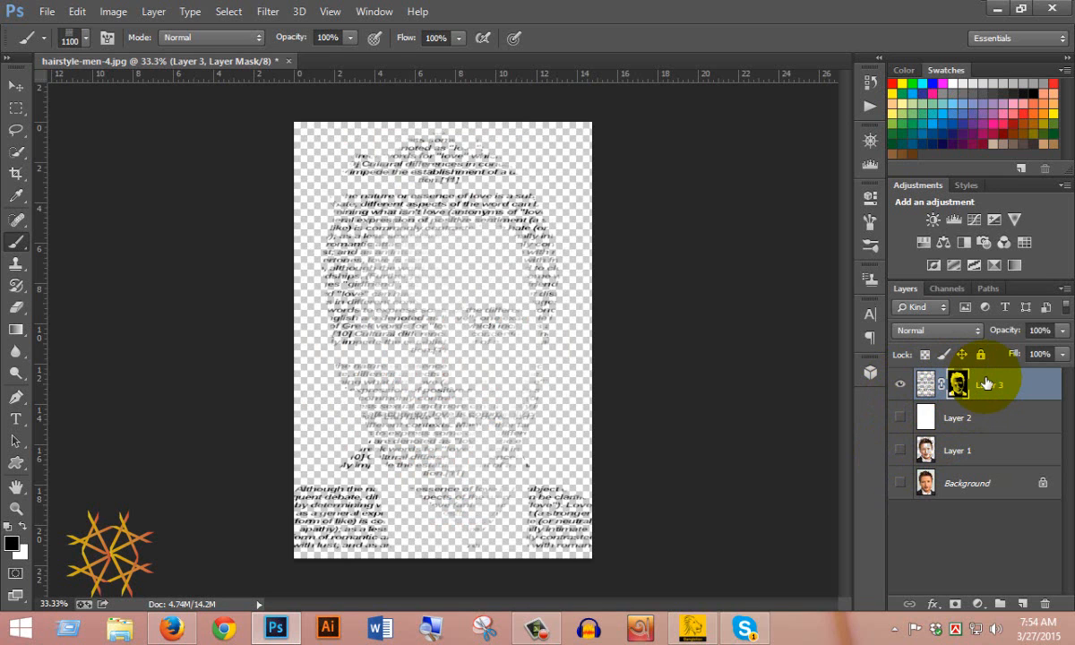
pyautogui.hotkey('ctrl', 'i')
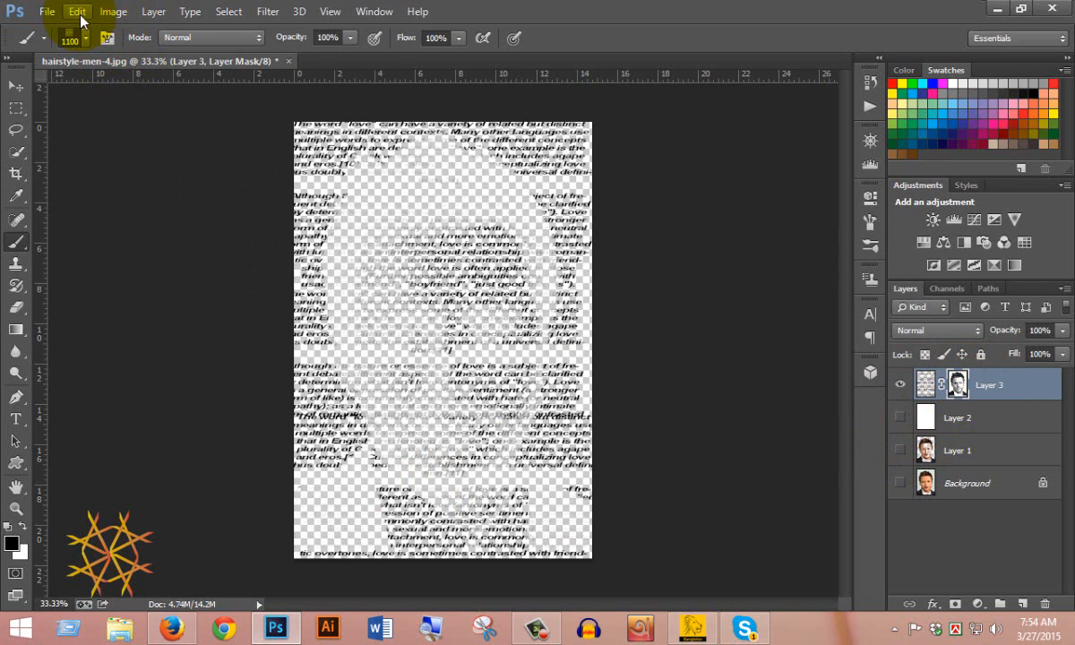
pyautogui.click(113, 11)
pyautogui.moveTo(242, 56)
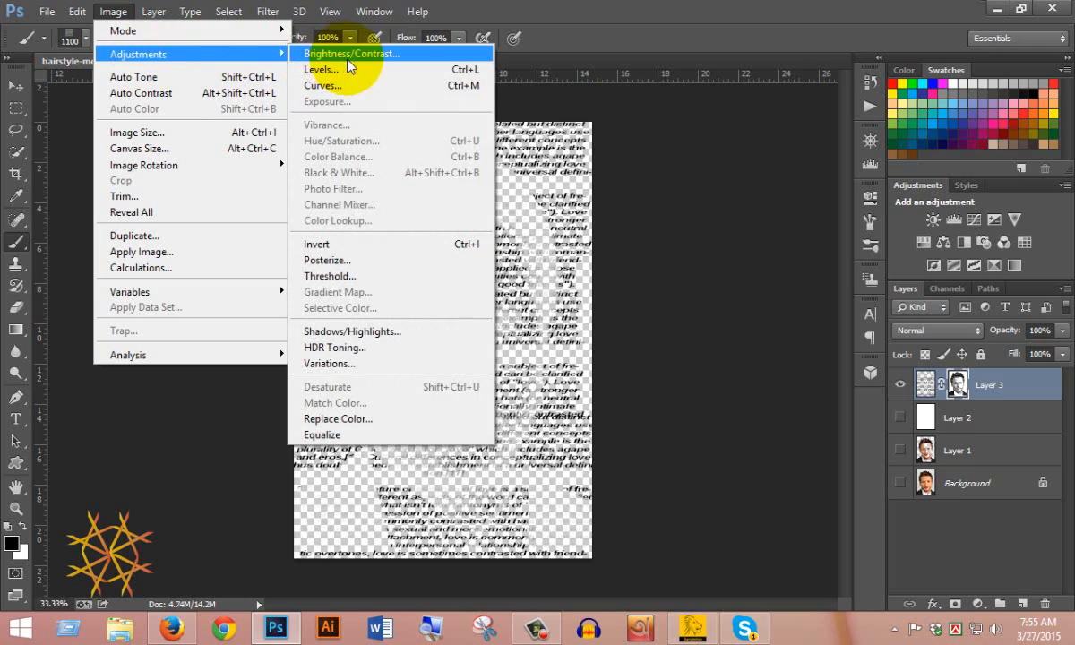
pyautogui.click(432, 245)
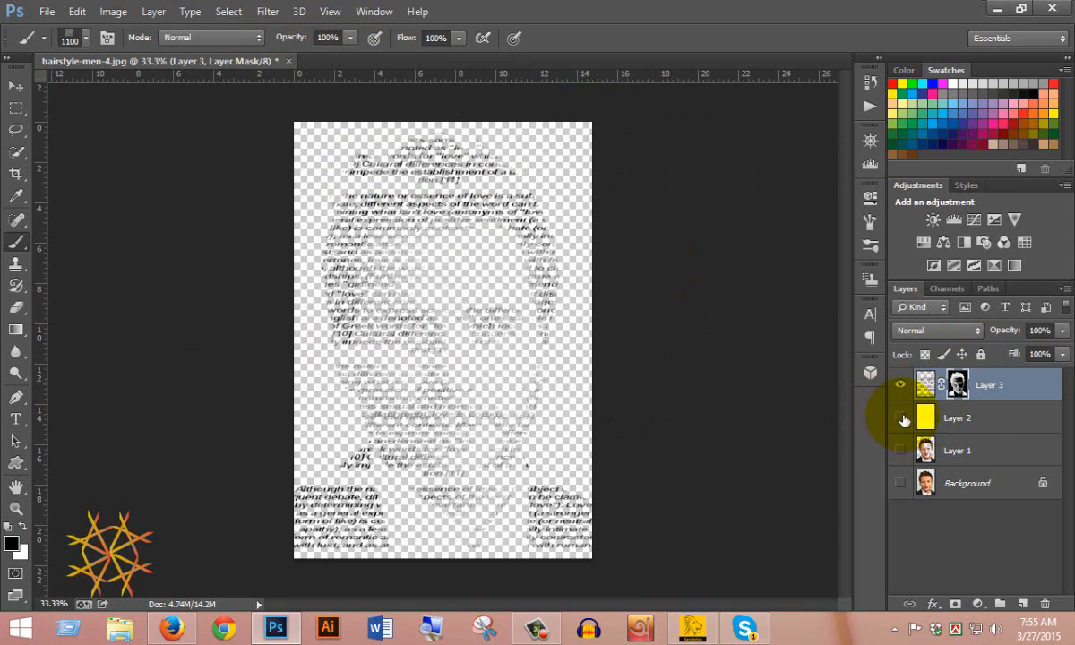
pyautogui.click(901, 417)
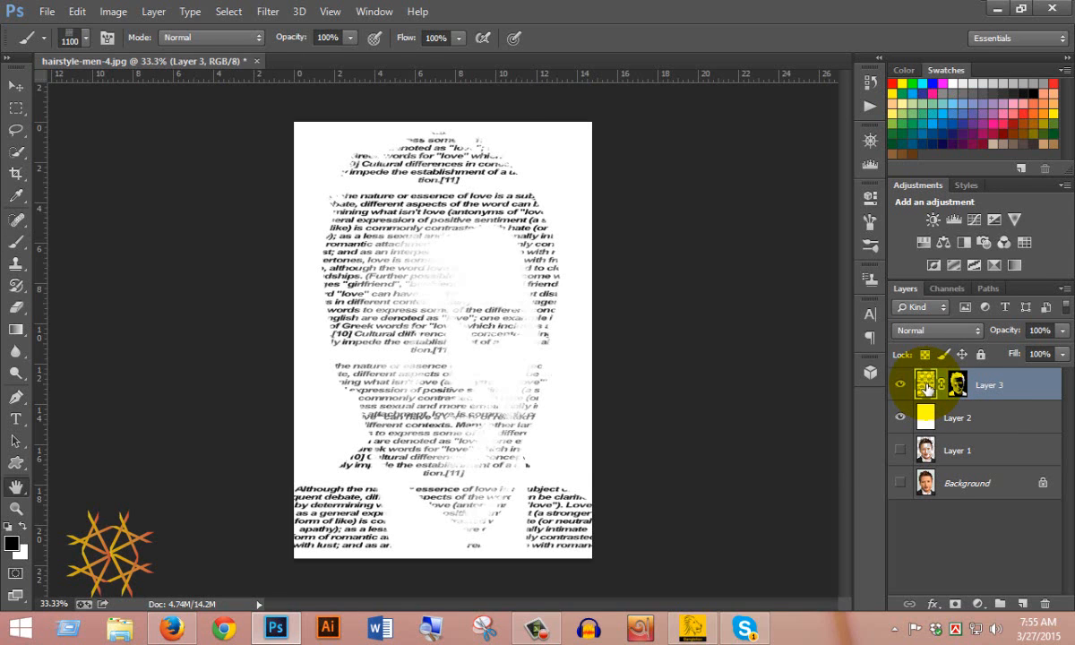
# Step: Add a Gradient Overlay to Layer 3 using the Red-Orange, Blue-Green preset
pyautogui.doubleClick(926, 387)
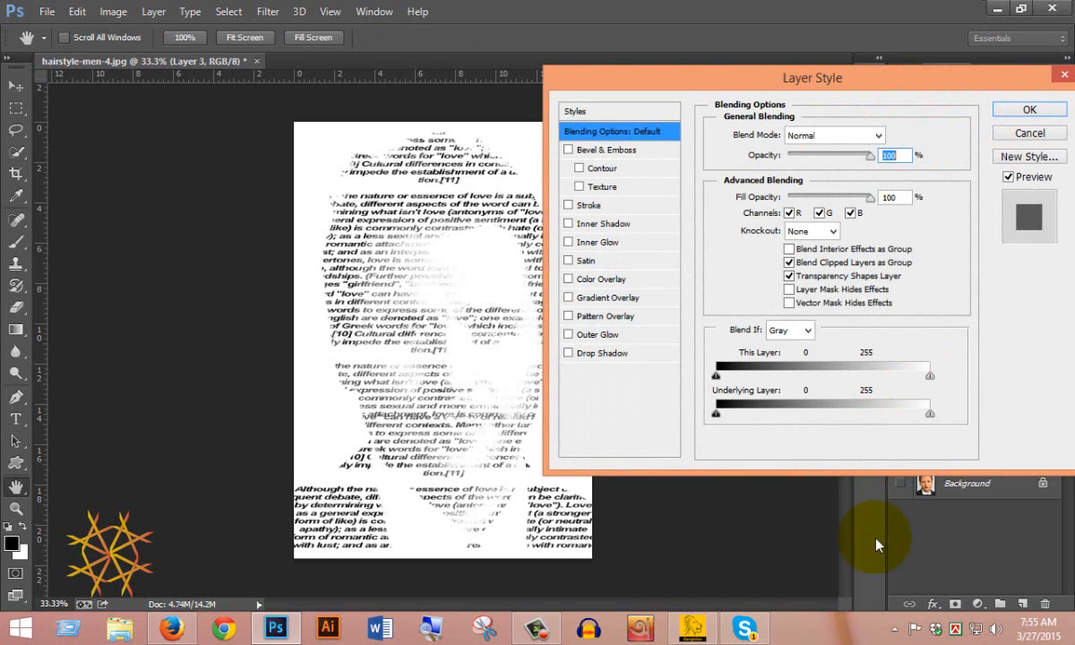
pyautogui.click(598, 299)
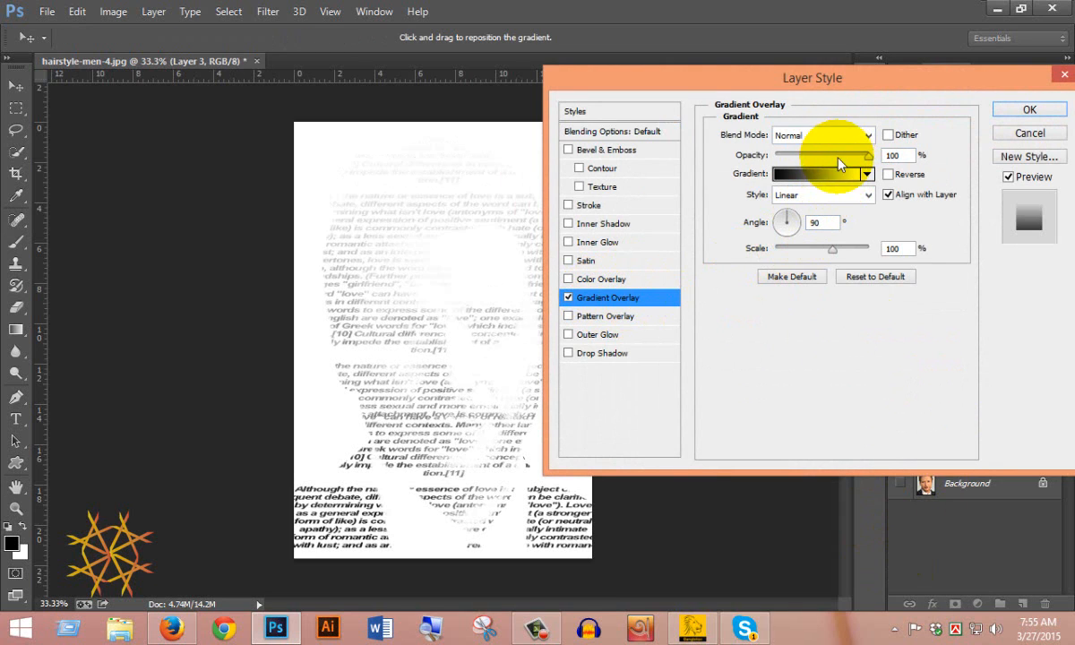
pyautogui.click(814, 173)
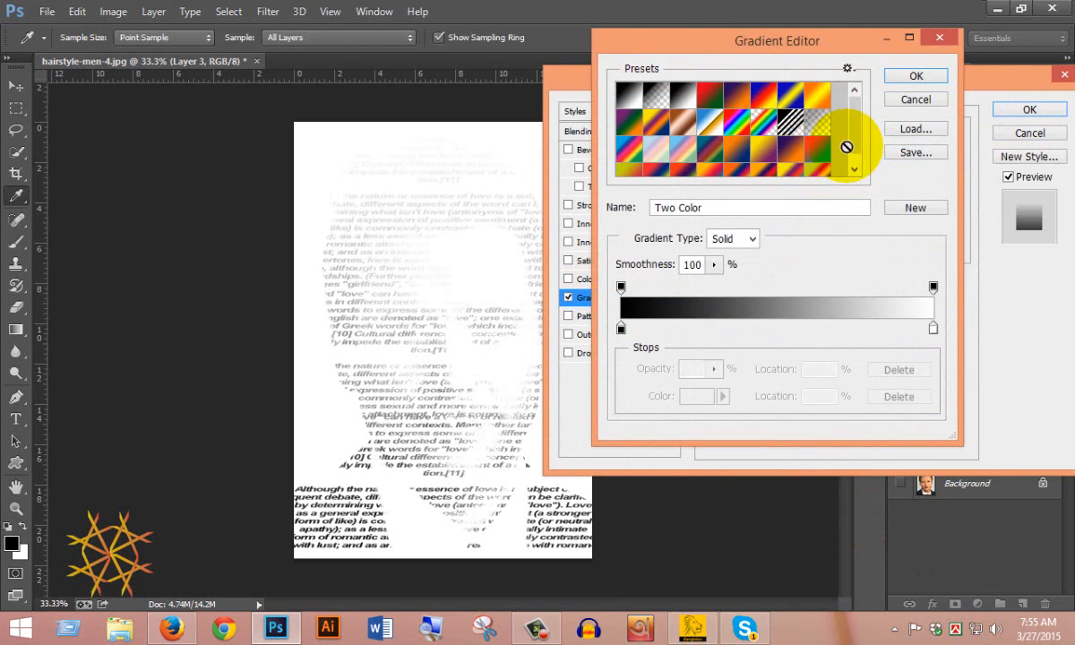
pyautogui.click(817, 154)
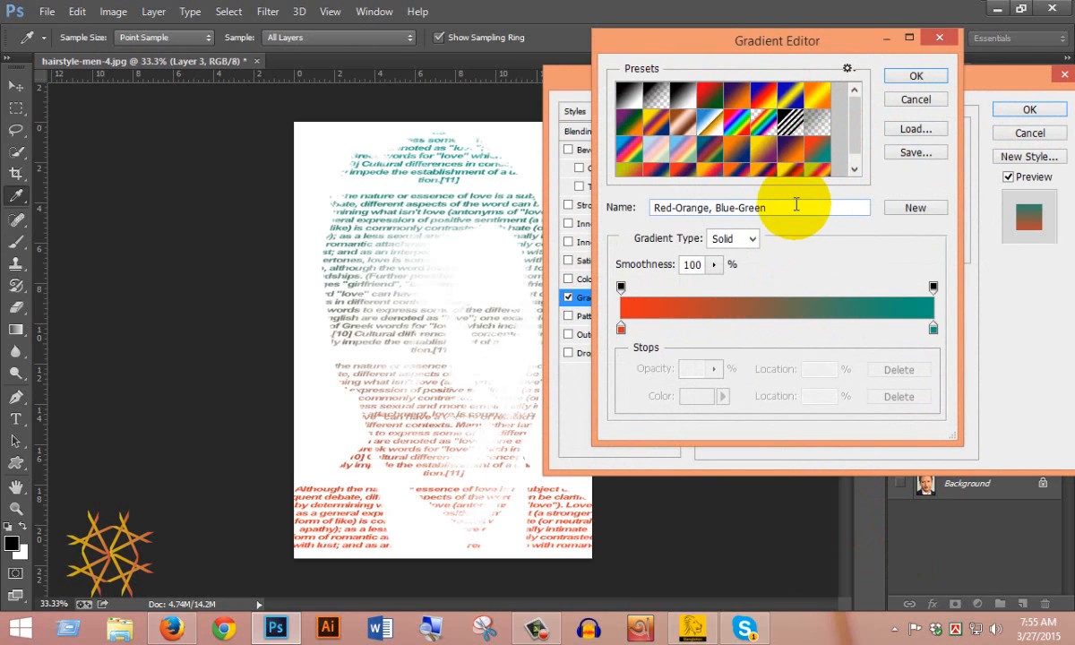
pyautogui.click(915, 75)
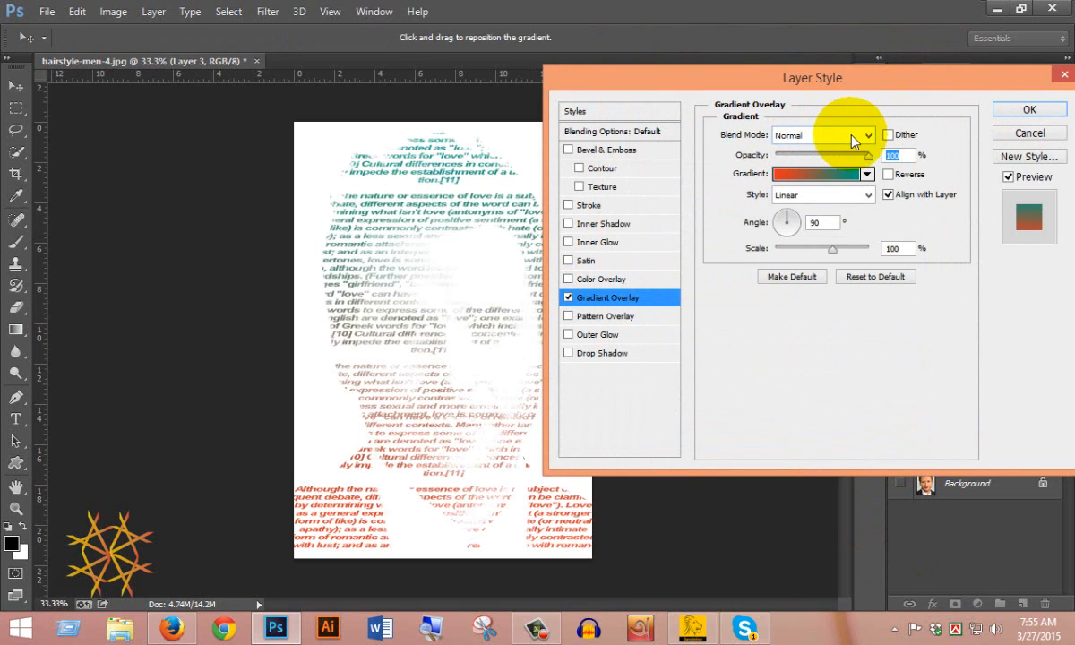
# Step: Set the gradient overlay's blend mode to Screen, scale to 134% and angle to 120°, and apply the layer style
pyautogui.click(867, 136)
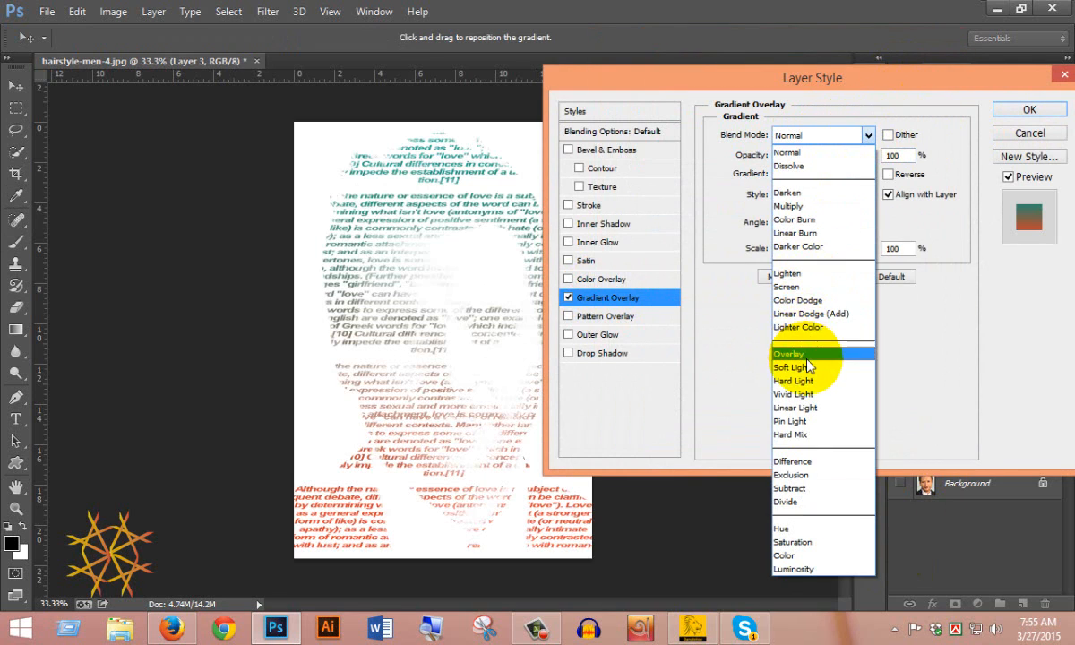
pyautogui.click(827, 288)
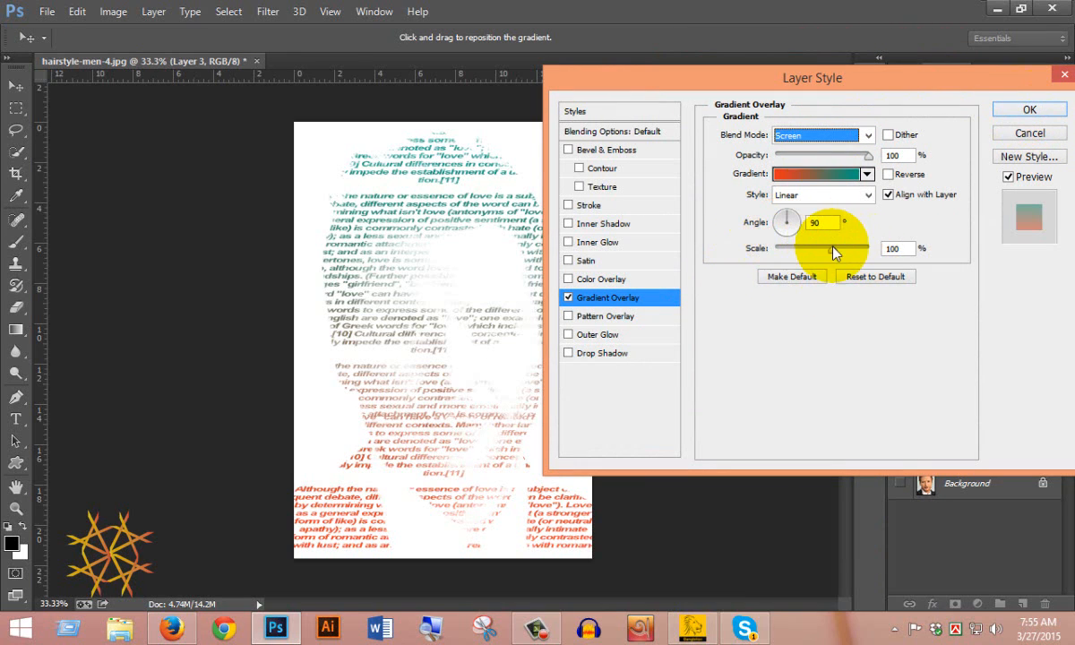
pyautogui.moveTo(830, 252); pyautogui.dragTo(857, 252)
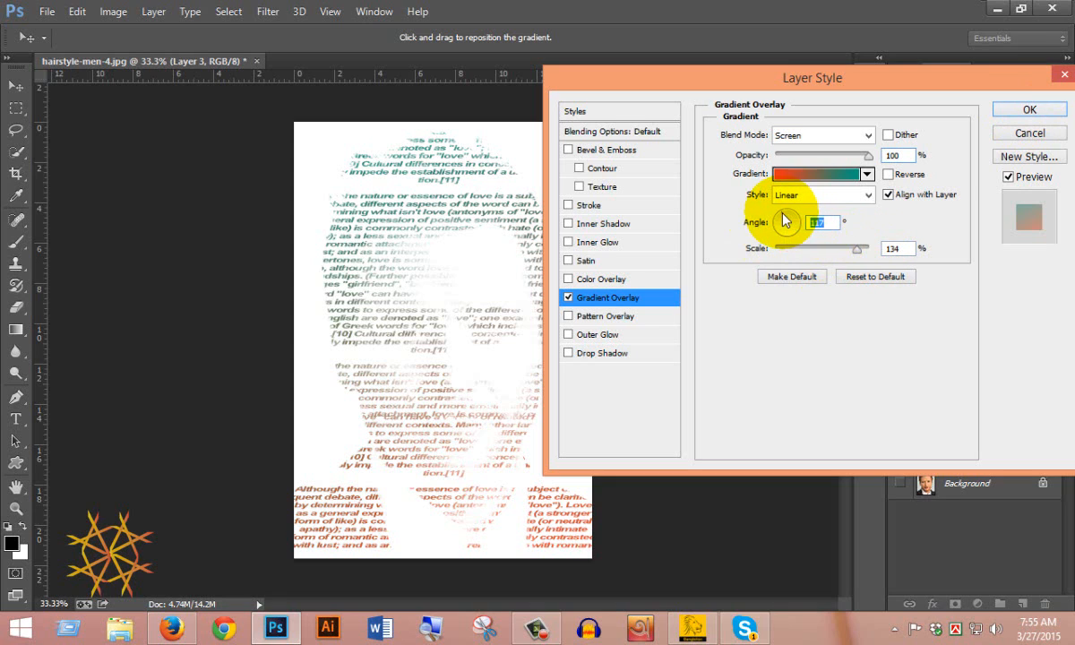
pyautogui.moveTo(784, 220); pyautogui.dragTo(802, 219)
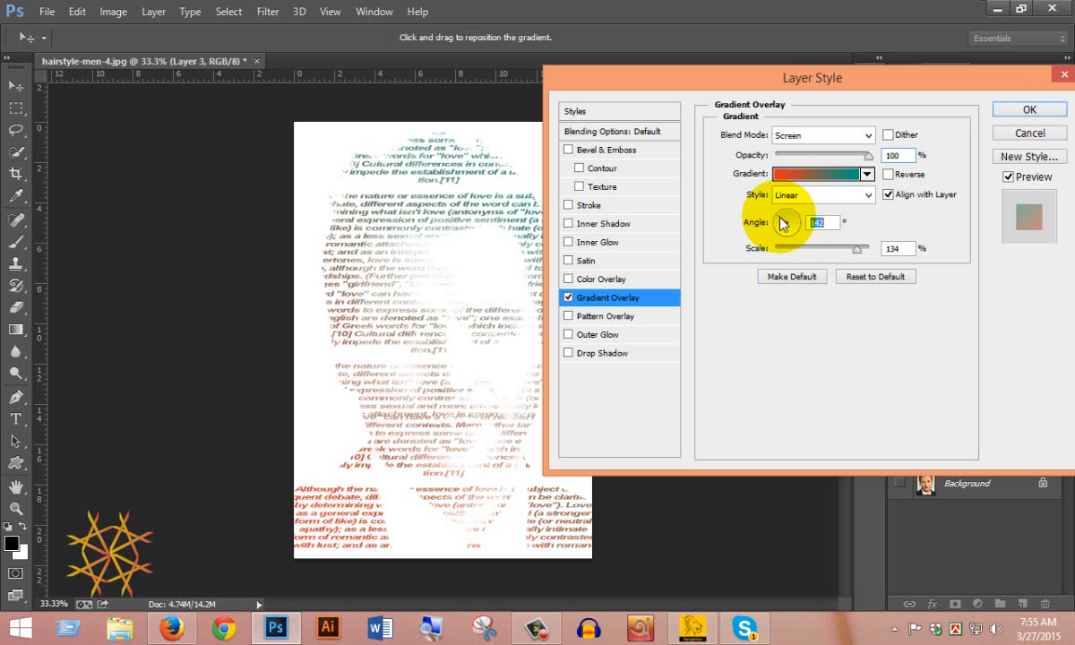
pyautogui.click(786, 224)
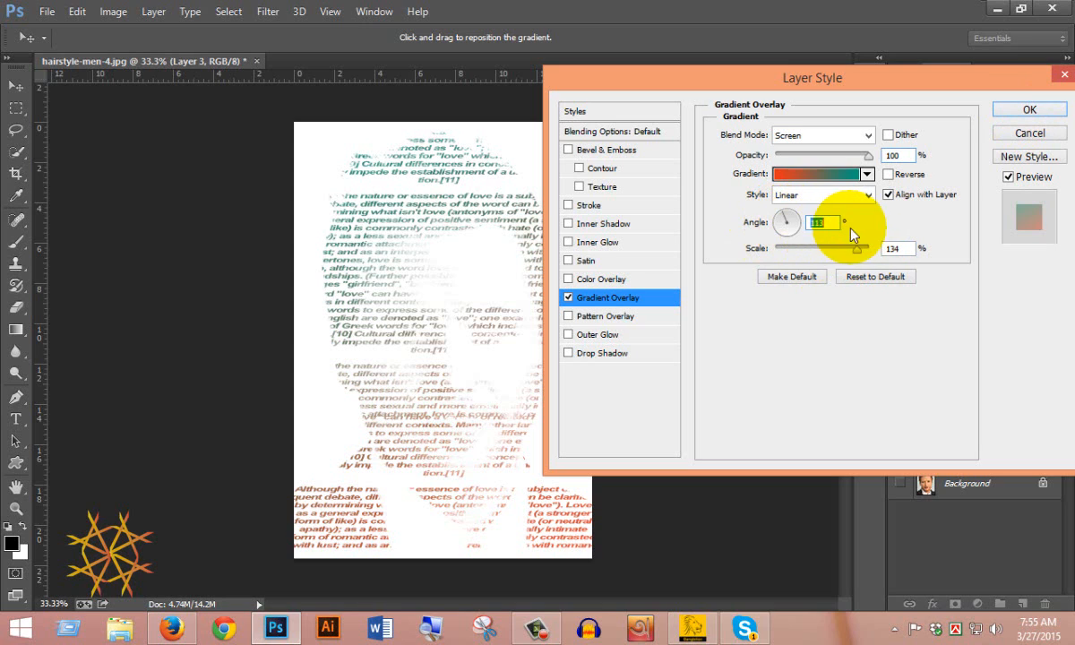
pyautogui.write('120')
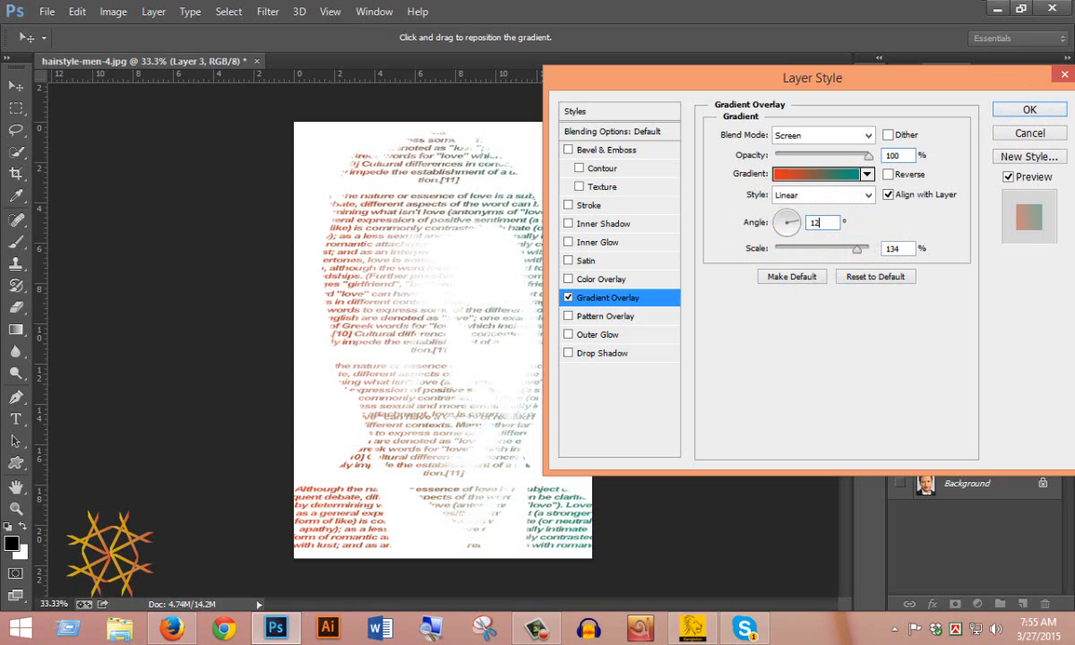
pyautogui.click(1028, 116)
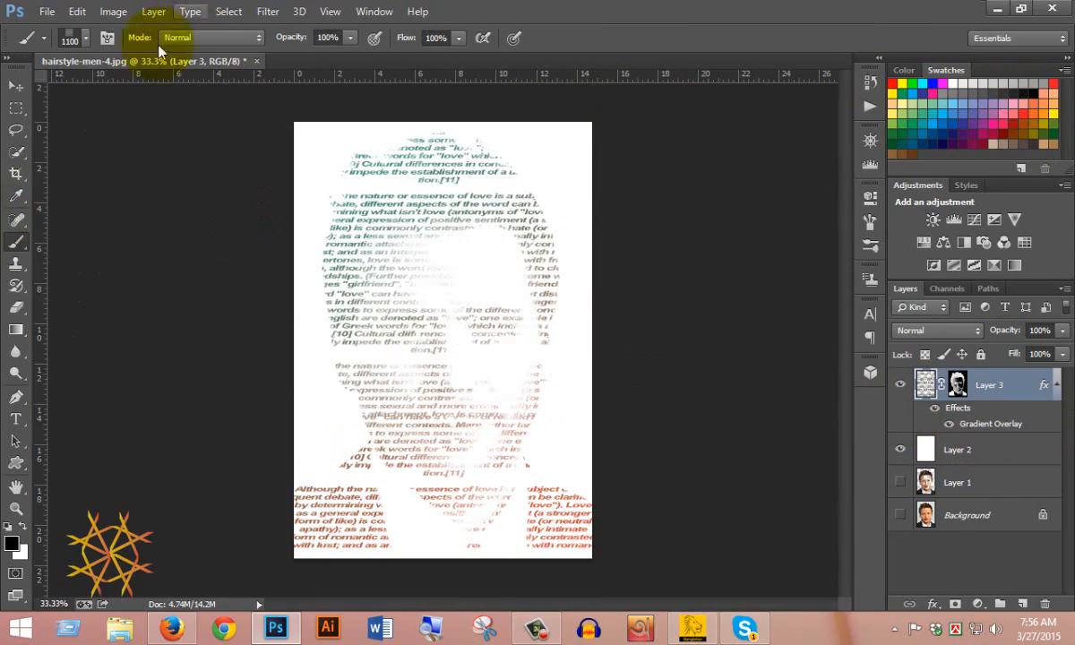
# Step: Switch to a soft round brush with 0% hardness, 44% opacity and a size of 500 px
pyautogui.click(86, 41)
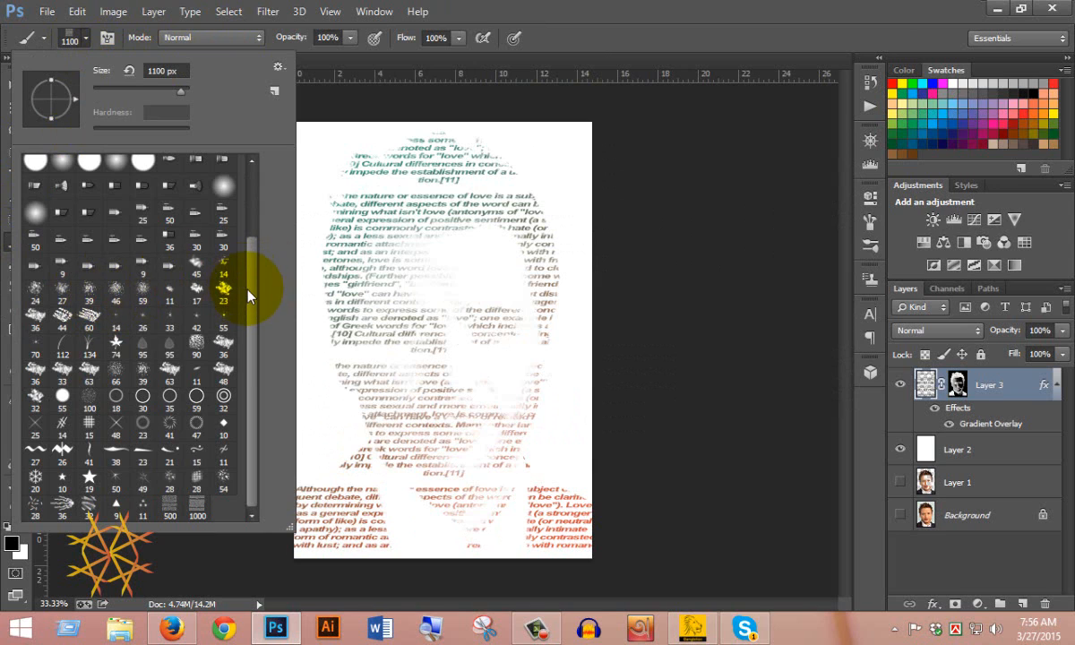
pyautogui.moveTo(248, 296); pyautogui.dragTo(251, 247)
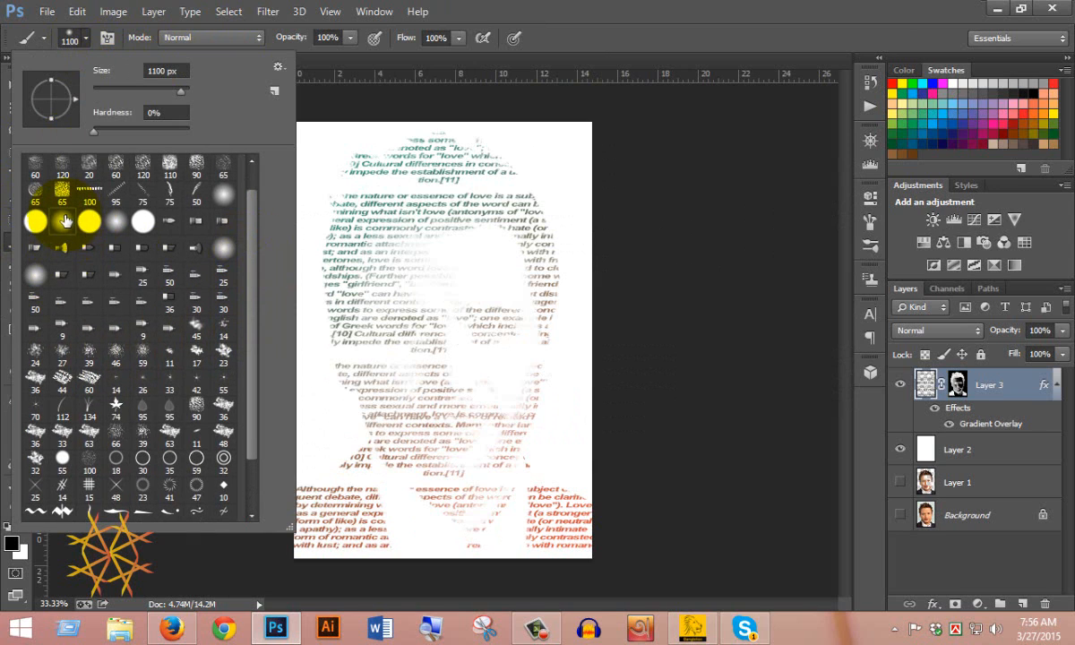
pyautogui.click(583, 16)
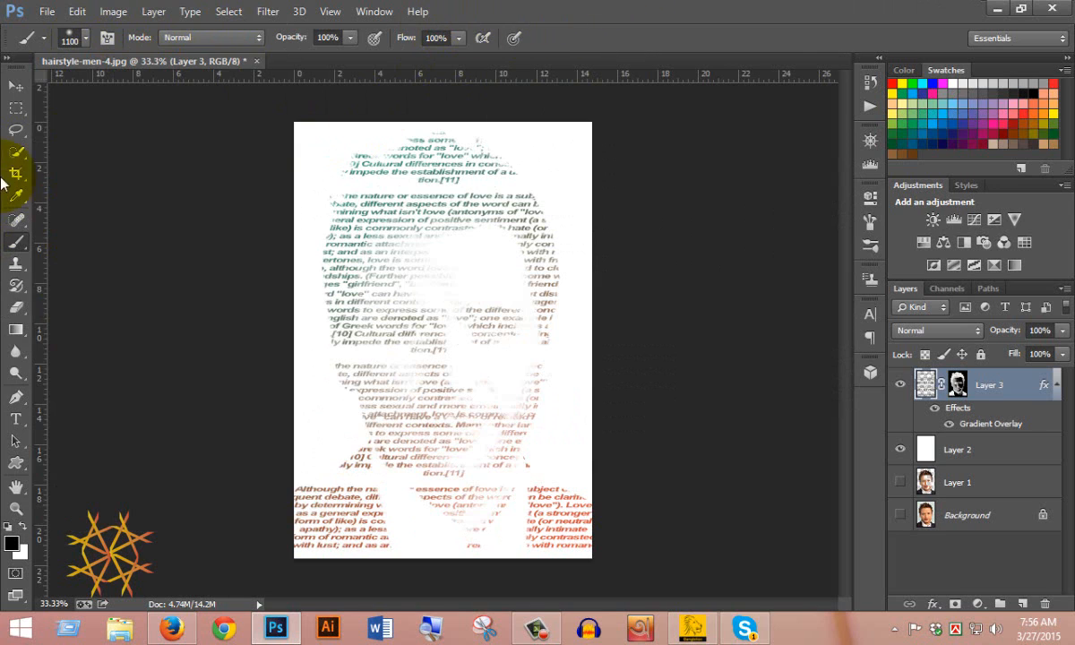
pyautogui.click(351, 39)
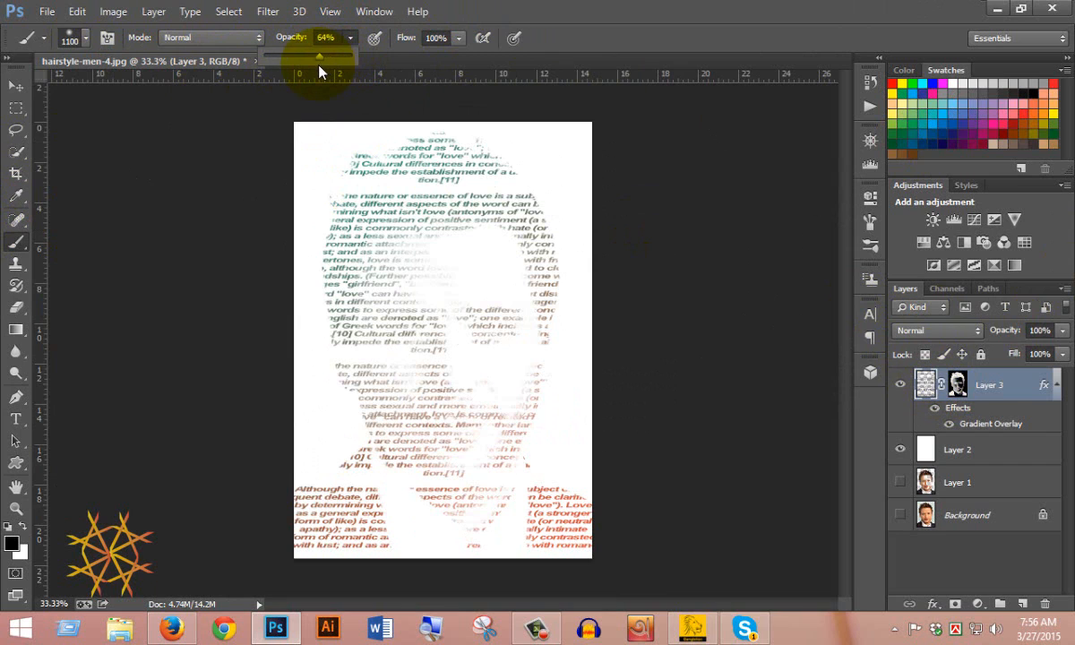
pyautogui.moveTo(305, 73); pyautogui.dragTo(303, 73)
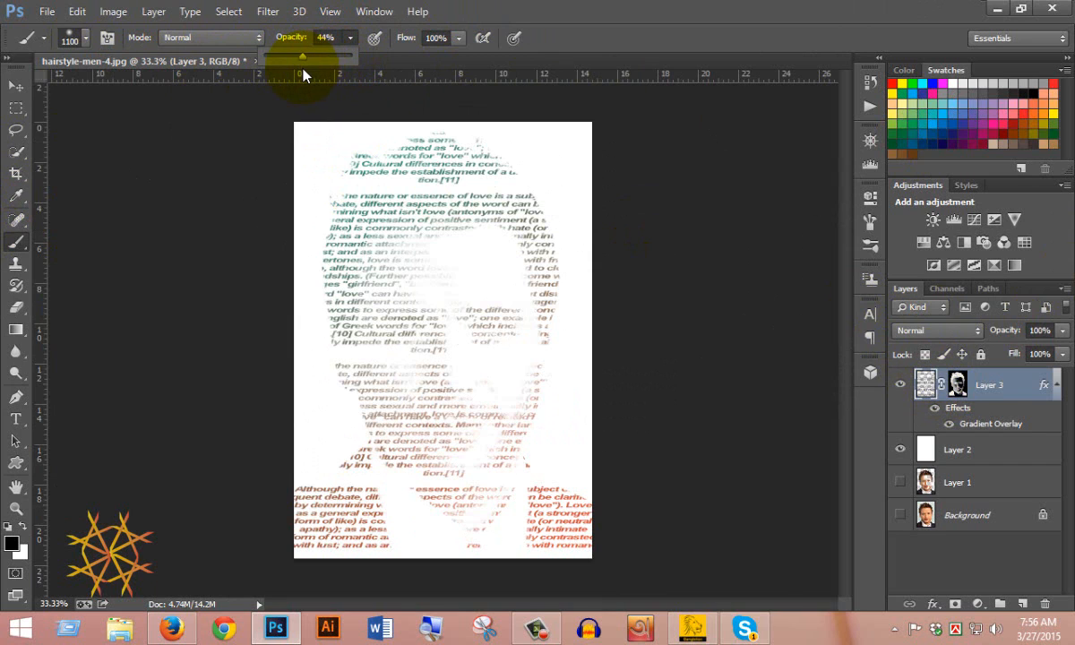
pyautogui.press('[')
pyautogui.press('[')
pyautogui.press('[')
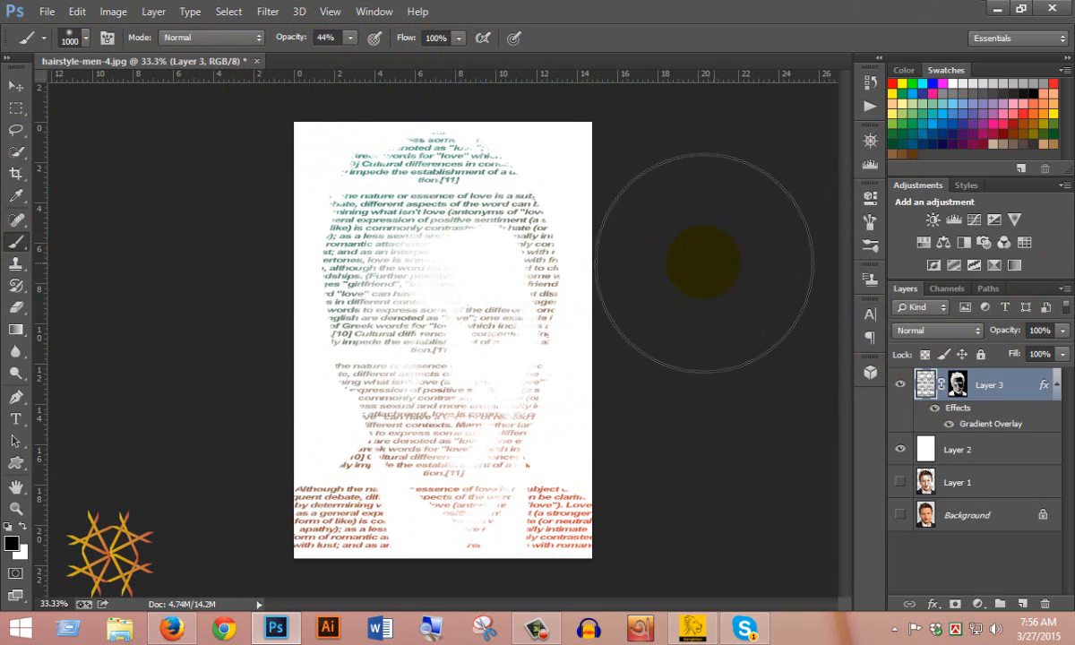
pyautogui.press('[')
pyautogui.press('[')
pyautogui.press('[')
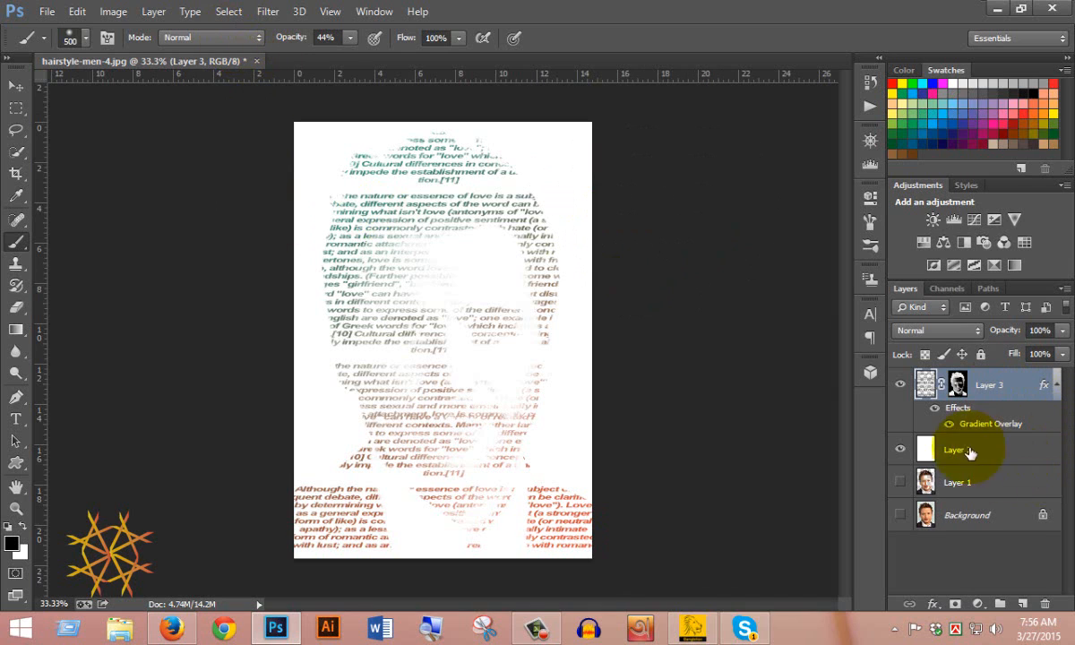
# Step: Hide Layer 2, show Layer 1 as a guide to the facial features, and reduce the soft brush size to 90 px
pyautogui.click(900, 452)
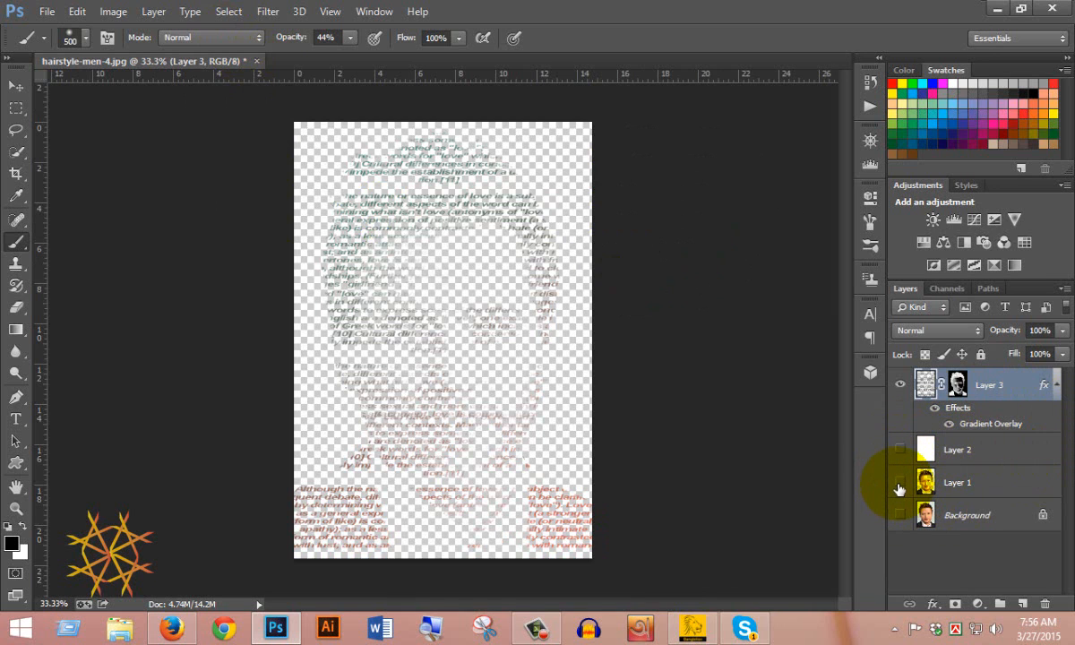
pyautogui.click(900, 484)
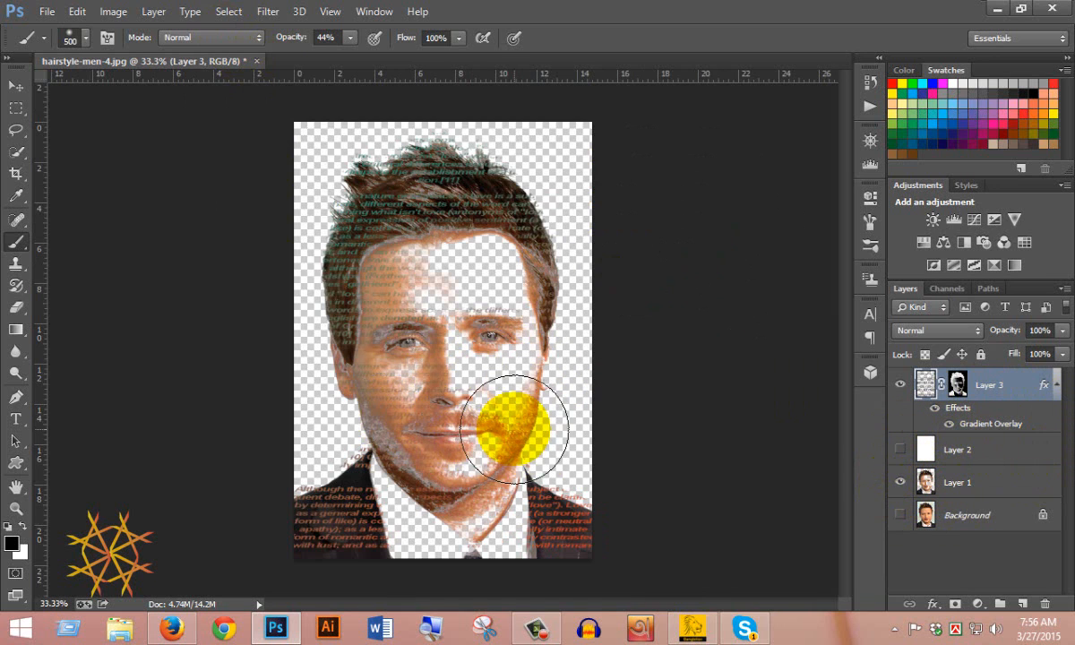
pyautogui.hotkey('ctrl', '+')
pyautogui.hotkey('ctrl', '+')
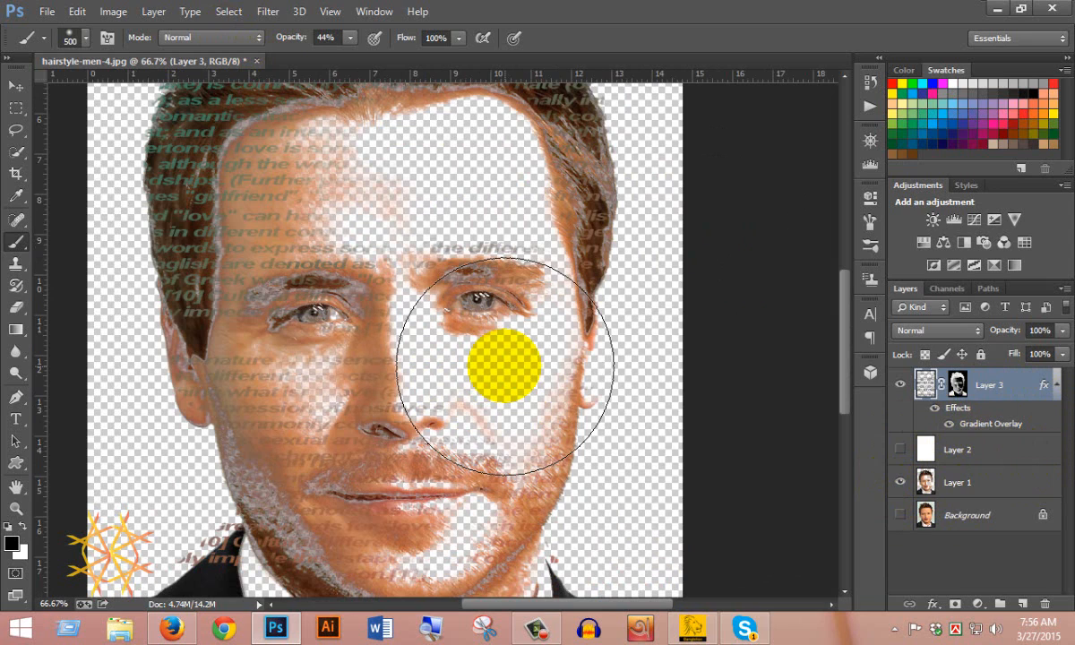
pyautogui.press('[')
pyautogui.press('[')
pyautogui.press('[')
pyautogui.press('[')
pyautogui.press('[')
pyautogui.press('[')
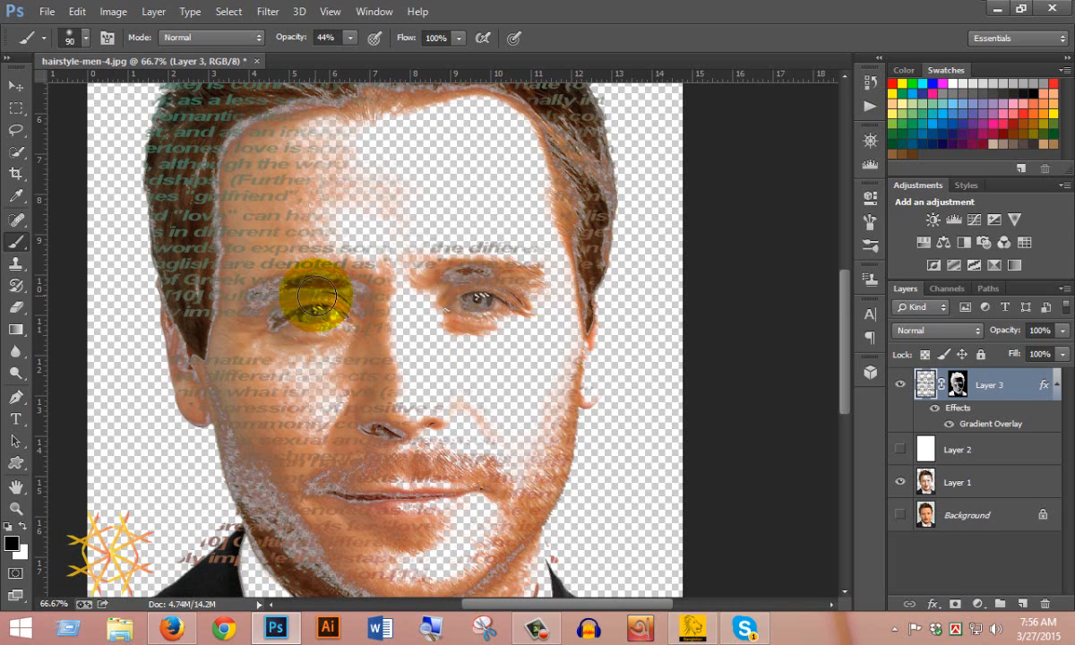
pyautogui.scroll(-1, 392, 417)
pyautogui.scroll(-3, 371, 408)
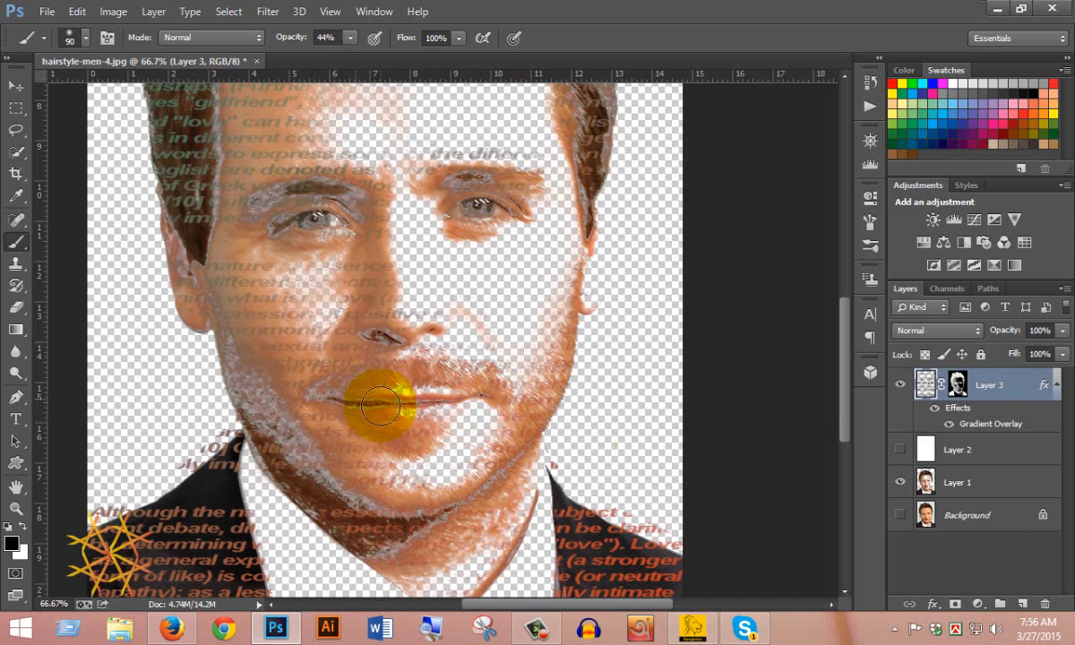
# Step: Show Layer 2 again and paint softly over both eyes and the lips on Layer 3 to bring out those features
pyautogui.click(902, 451)
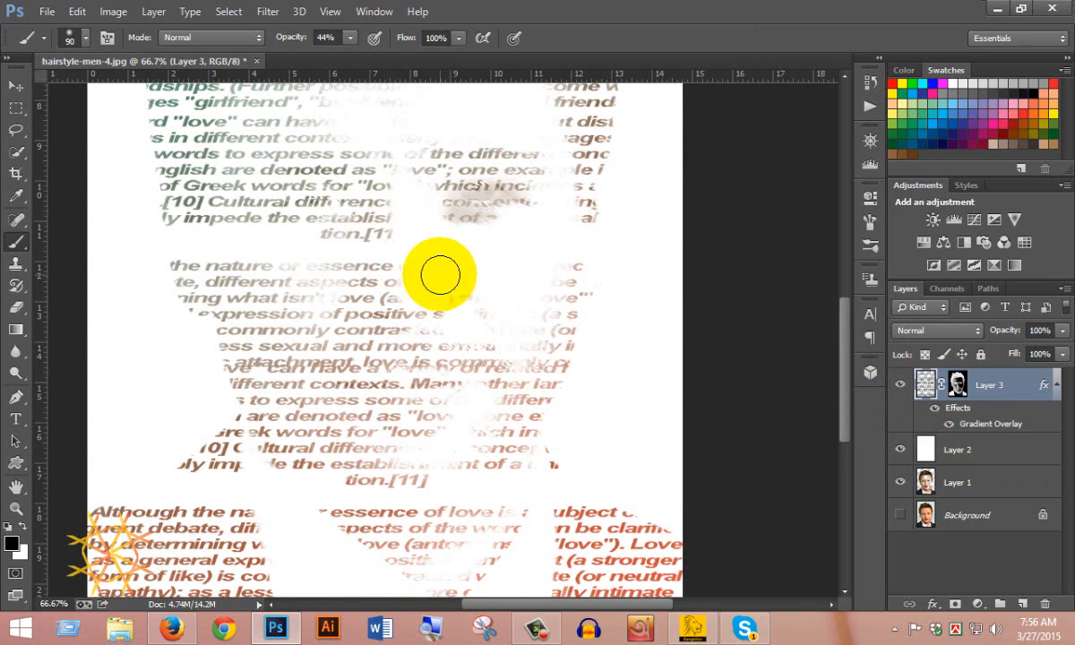
pyautogui.moveTo(484, 186)
pyautogui.mouseDown()
pyautogui.moveTo(456, 192)
pyautogui.moveTo(480, 191)
pyautogui.mouseUp()
pyautogui.moveTo(353, 201)
pyautogui.mouseDown()
pyautogui.moveTo(295, 194)
pyautogui.moveTo(330, 195)
pyautogui.moveTo(299, 203)
pyautogui.moveTo(326, 210)
pyautogui.moveTo(275, 199)
pyautogui.moveTo(340, 202)
pyautogui.mouseUp()
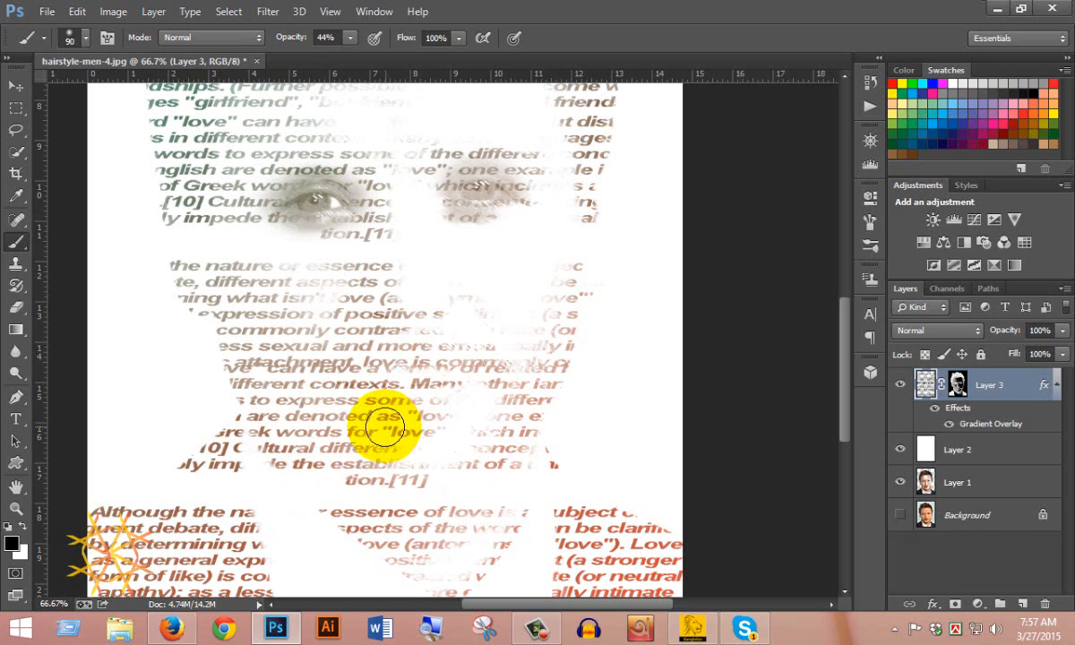
pyautogui.moveTo(384, 427)
pyautogui.mouseDown()
pyautogui.moveTo(479, 424)
pyautogui.moveTo(396, 421)
pyautogui.moveTo(443, 398)
pyautogui.moveTo(420, 398)
pyautogui.moveTo(418, 415)
pyautogui.moveTo(417, 385)
pyautogui.moveTo(374, 374)
pyautogui.moveTo(466, 374)
pyautogui.moveTo(374, 379)
pyautogui.moveTo(461, 378)
pyautogui.moveTo(405, 384)
pyautogui.moveTo(447, 384)
pyautogui.moveTo(351, 381)
pyautogui.moveTo(410, 378)
pyautogui.moveTo(408, 365)
pyautogui.moveTo(430, 391)
pyautogui.moveTo(443, 388)
pyautogui.moveTo(427, 356)
pyautogui.mouseUp()
pyautogui.scroll(10, 430, 354)
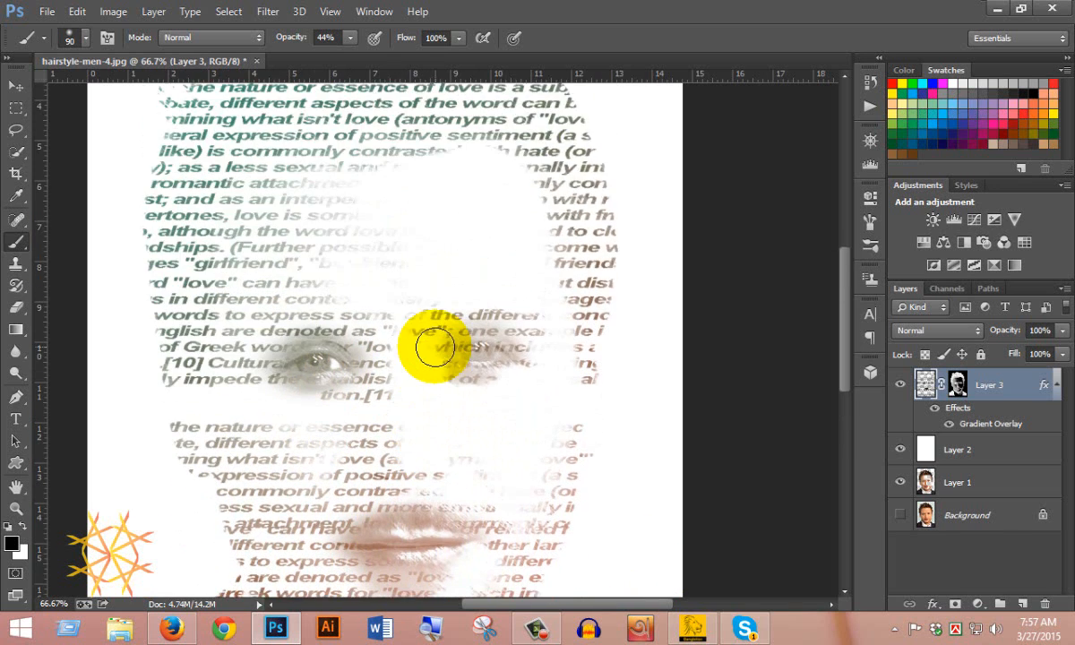
pyautogui.scroll(-5, 432, 349)
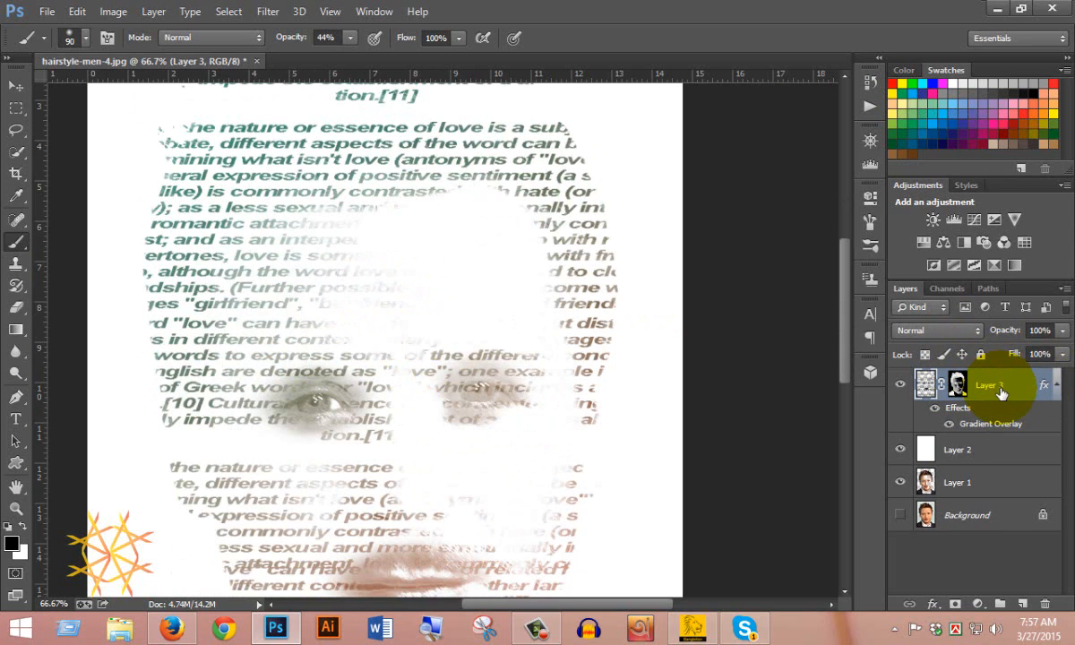
# Step: Duplicate Layer 3 to strengthen the coloured text, and check the portrait from chin to hair
pyautogui.hotkey('ctrl', 'j')
pyautogui.scroll(-3, 681, 407)
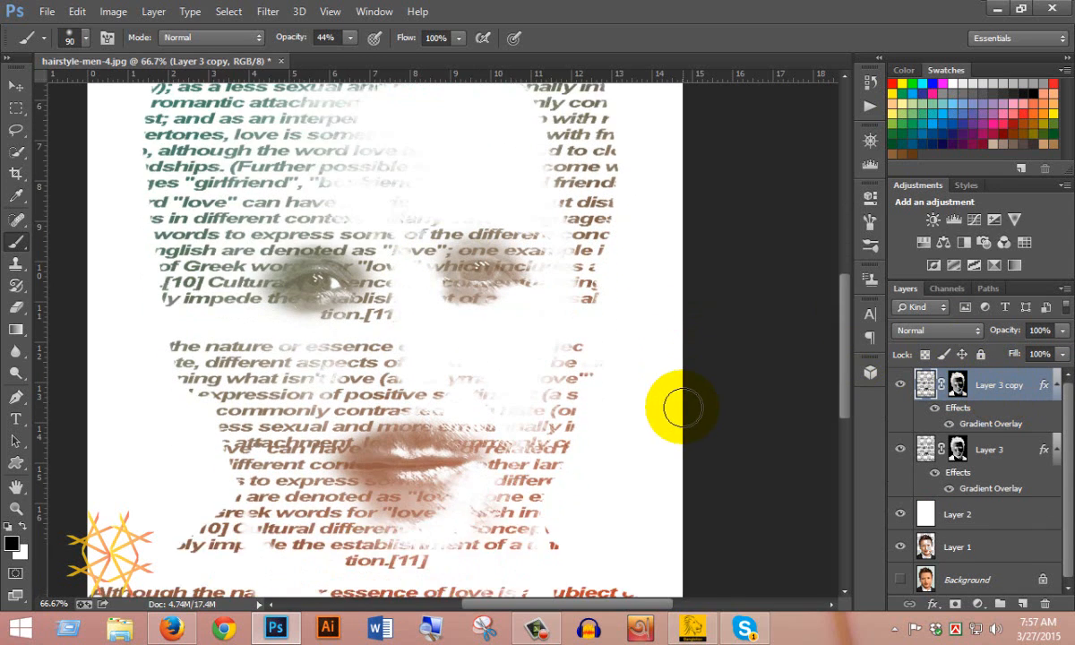
pyautogui.scroll(-7, 683, 408)
pyautogui.scroll(5, 700, 401)
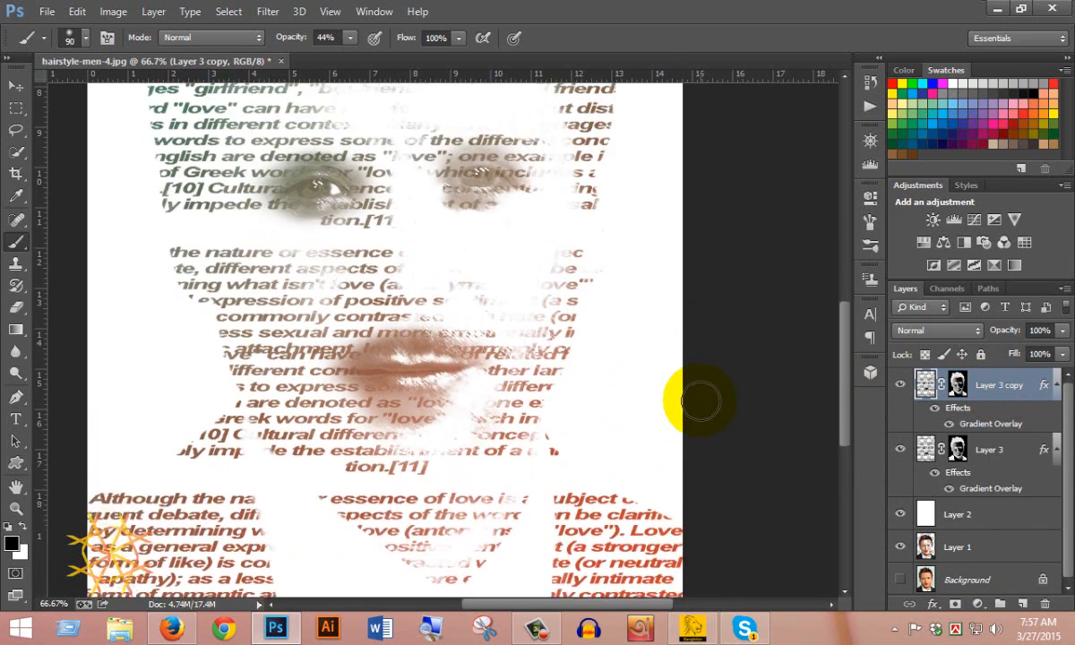
pyautogui.scroll(6, 700, 401)
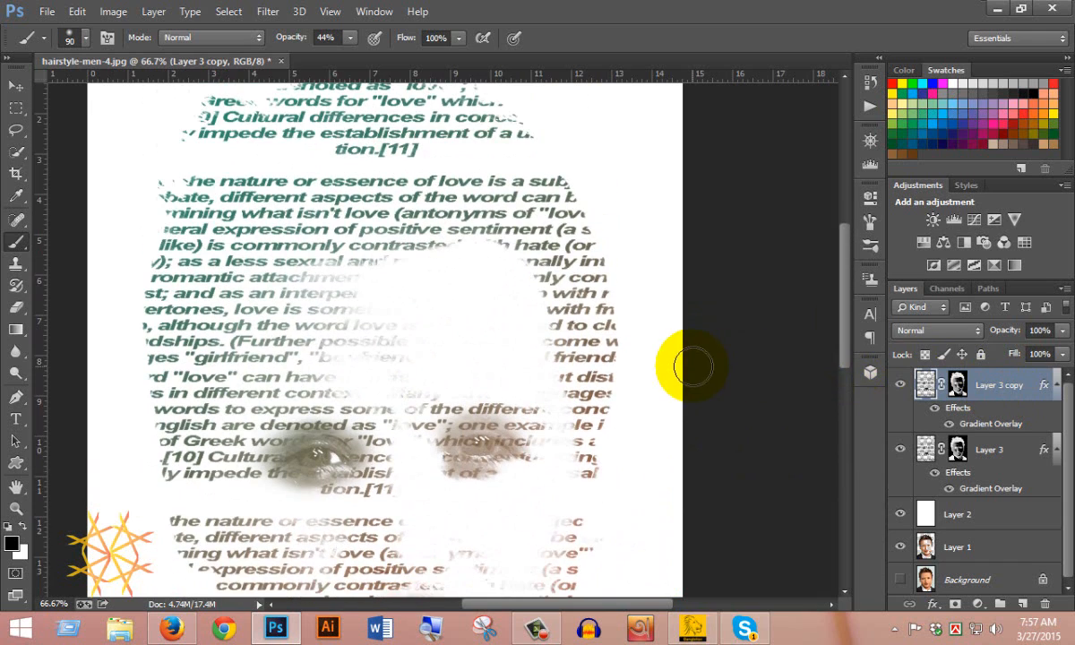
pyautogui.scroll(2, 694, 362)
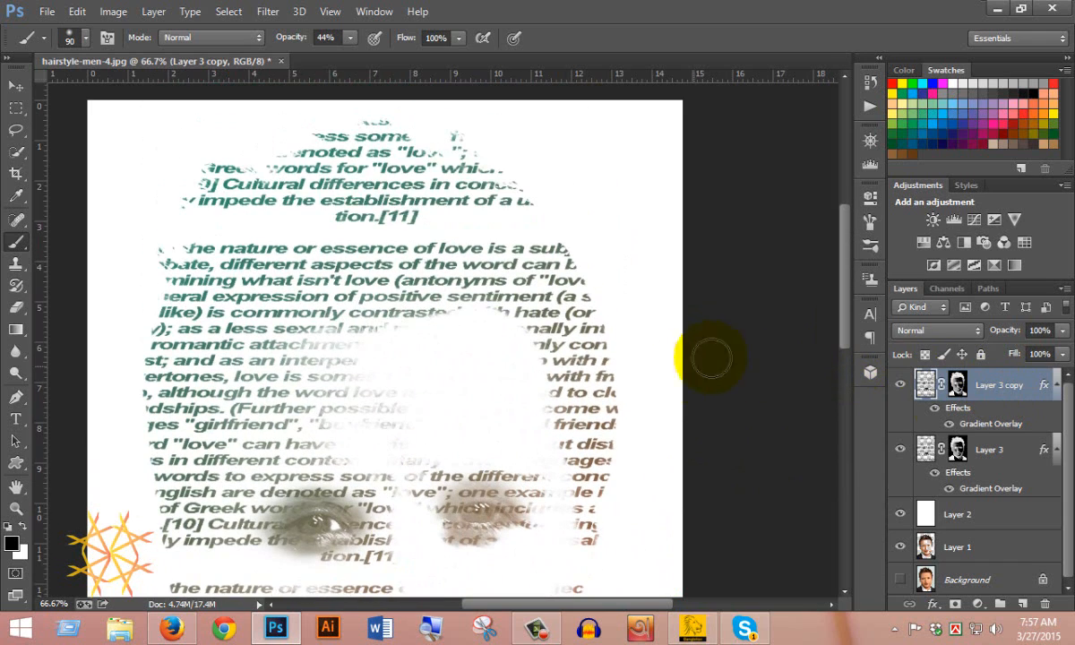
# Step: Create a new layer above Layer 3 copy and select the custom 1000 px text brush
pyautogui.click(1024, 607)
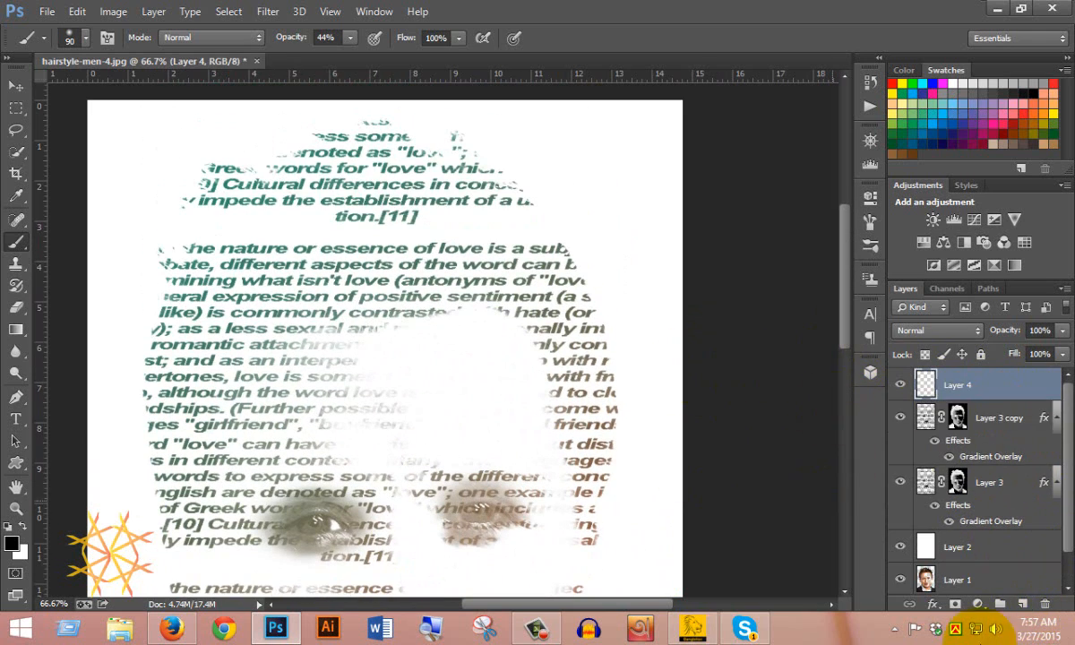
pyautogui.click(86, 40)
pyautogui.moveTo(251, 345); pyautogui.dragTo(265, 488)
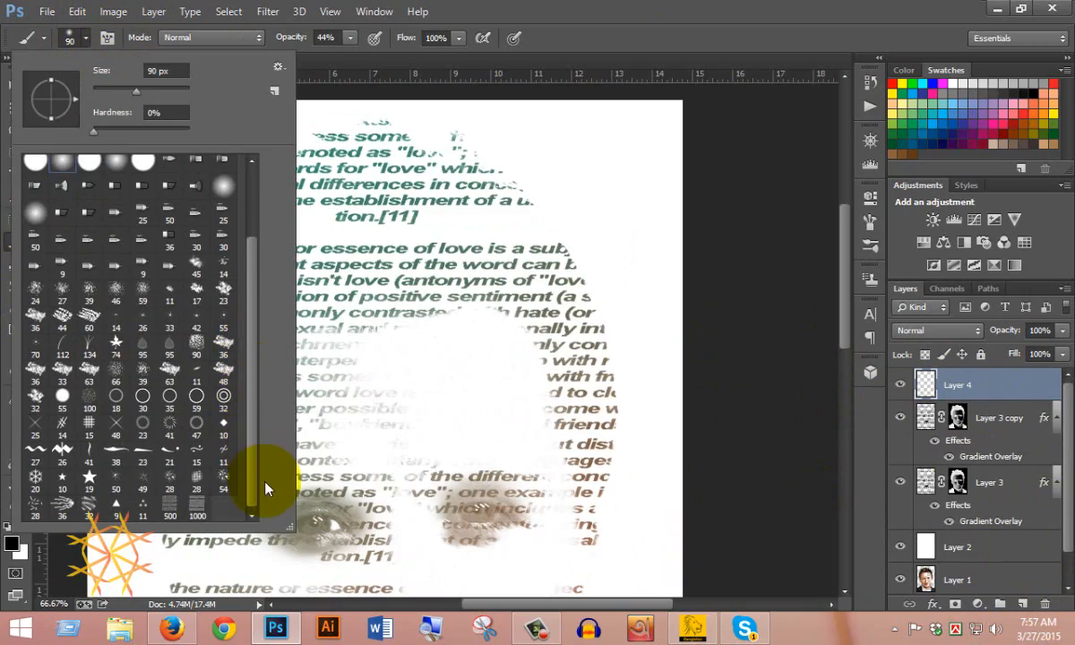
pyautogui.click(196, 503)
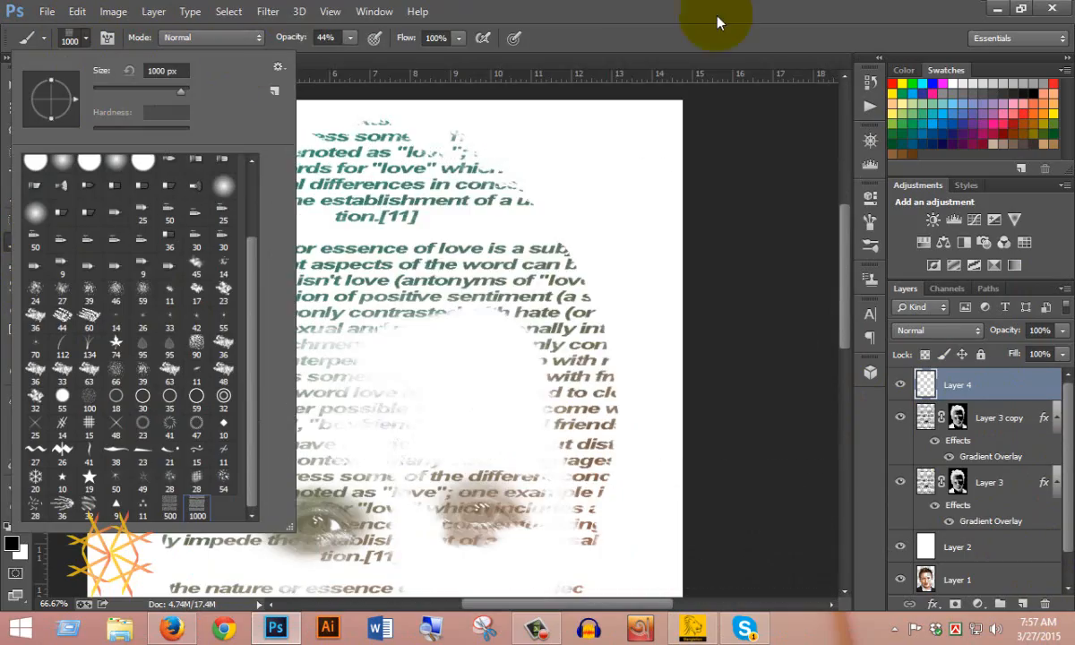
# Step: Reduce the text brush to 400 px and stamp small text over the forehead on Layer 4
pyautogui.click(717, 19)
pyautogui.press('[')
pyautogui.press('[')
pyautogui.press('[')
pyautogui.press('[')
pyautogui.press('[')
pyautogui.press('[')
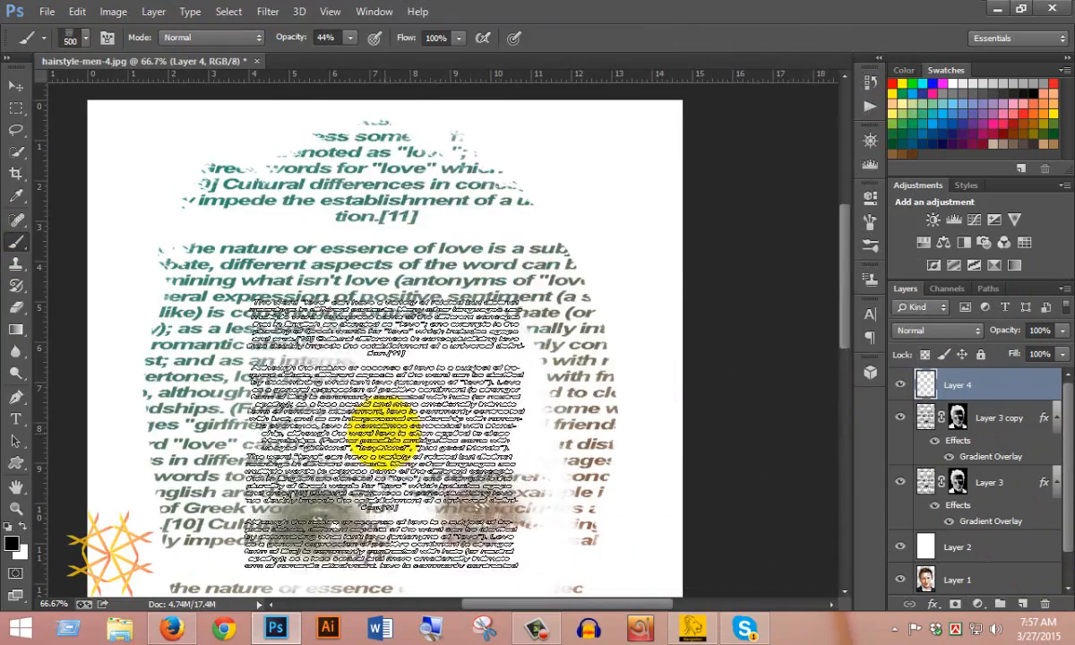
pyautogui.scroll(-2, 412, 394)
pyautogui.click(419, 348)
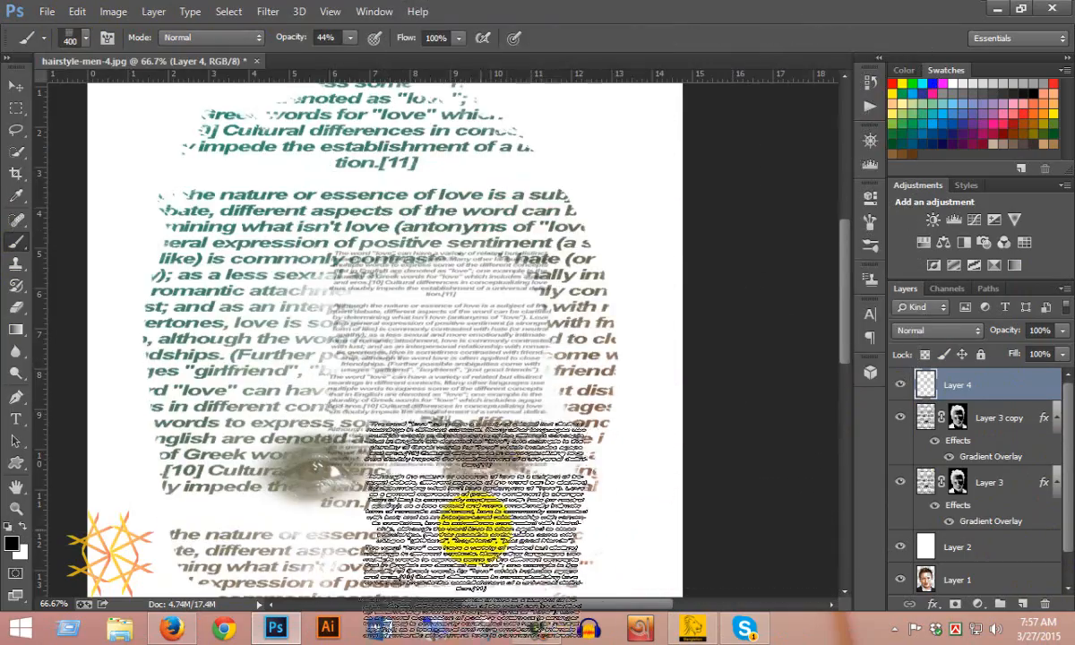
# Step: Stamp more of the 400 px text down over the nose, mouth, chin and neck on Layer 4
pyautogui.scroll(-2, 461, 501)
pyautogui.scroll(-1, 461, 497)
pyautogui.scroll(-1, 453, 488)
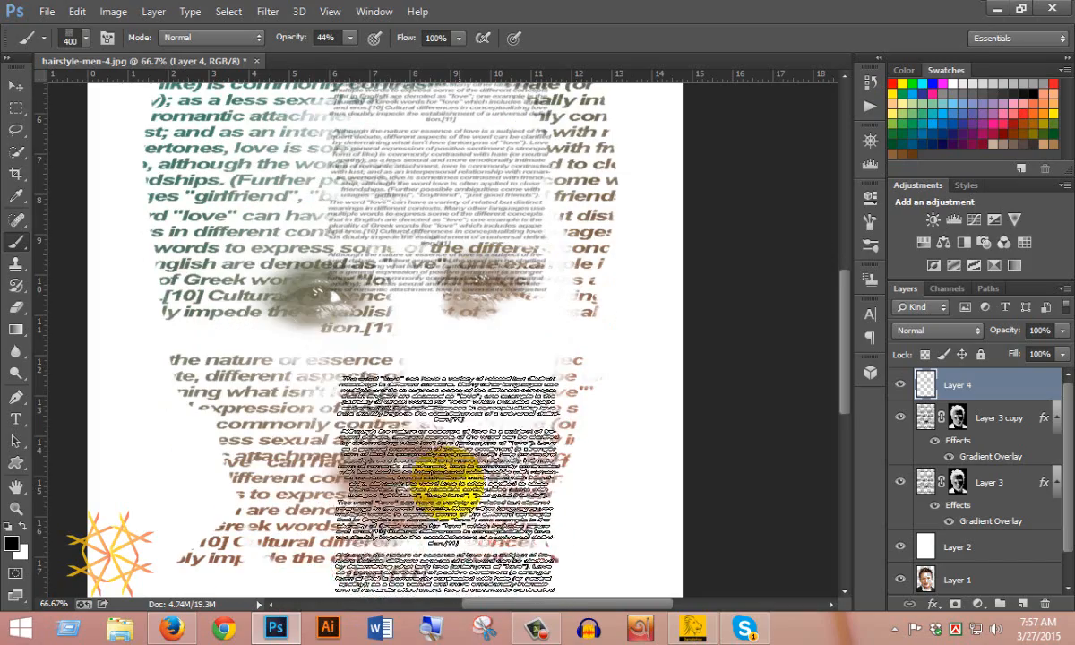
pyautogui.scroll(-1, 368, 511)
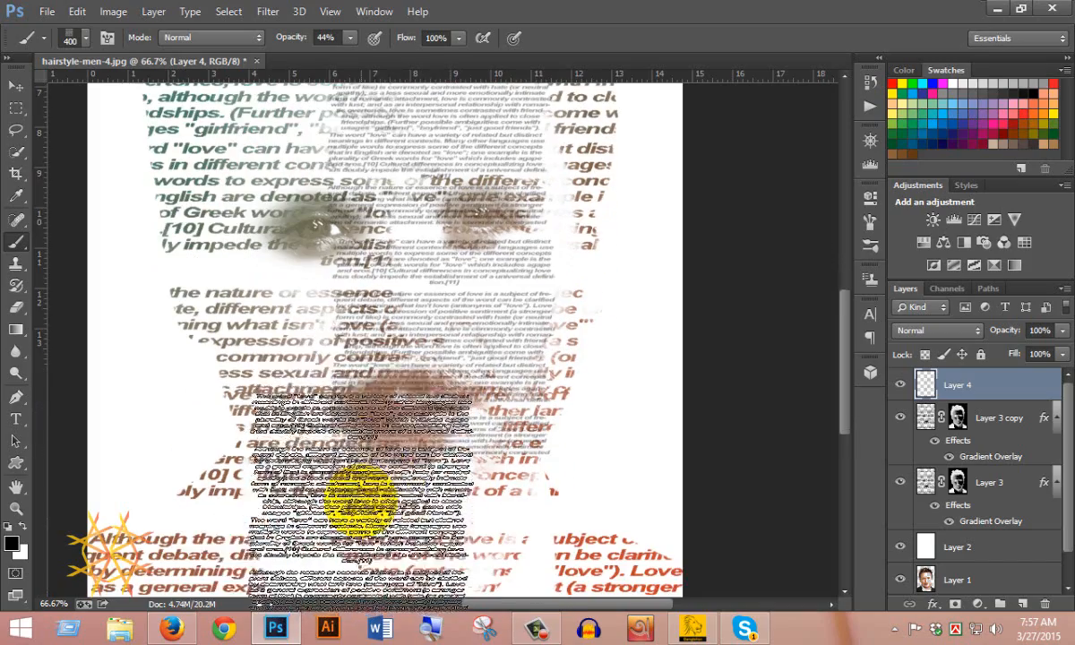
pyautogui.scroll(-3, 430, 538)
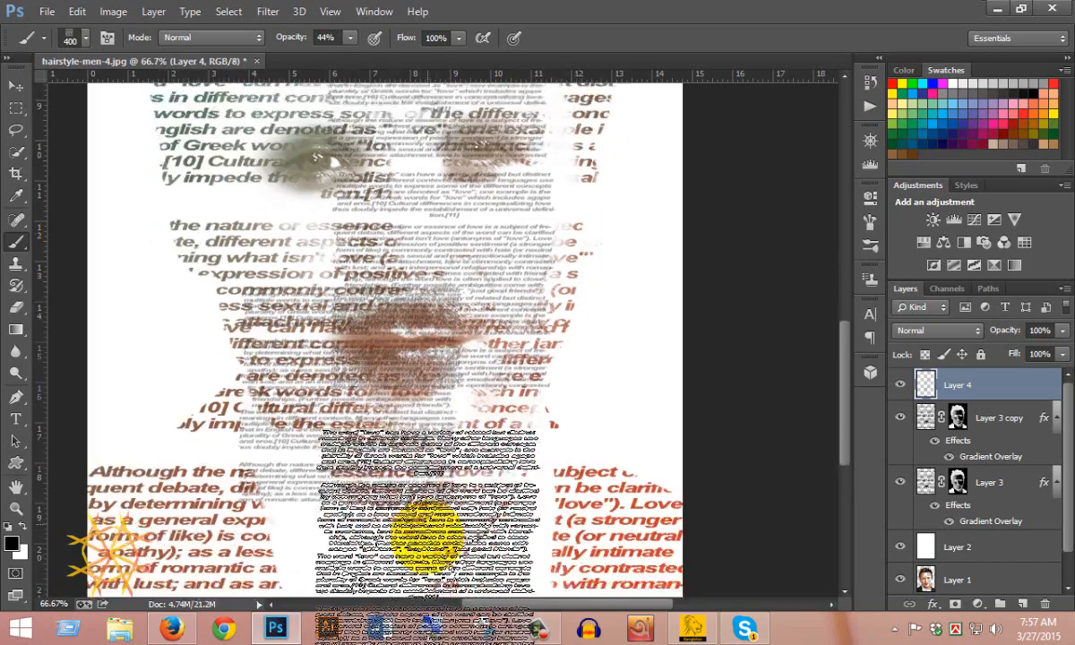
pyautogui.click(420, 432)
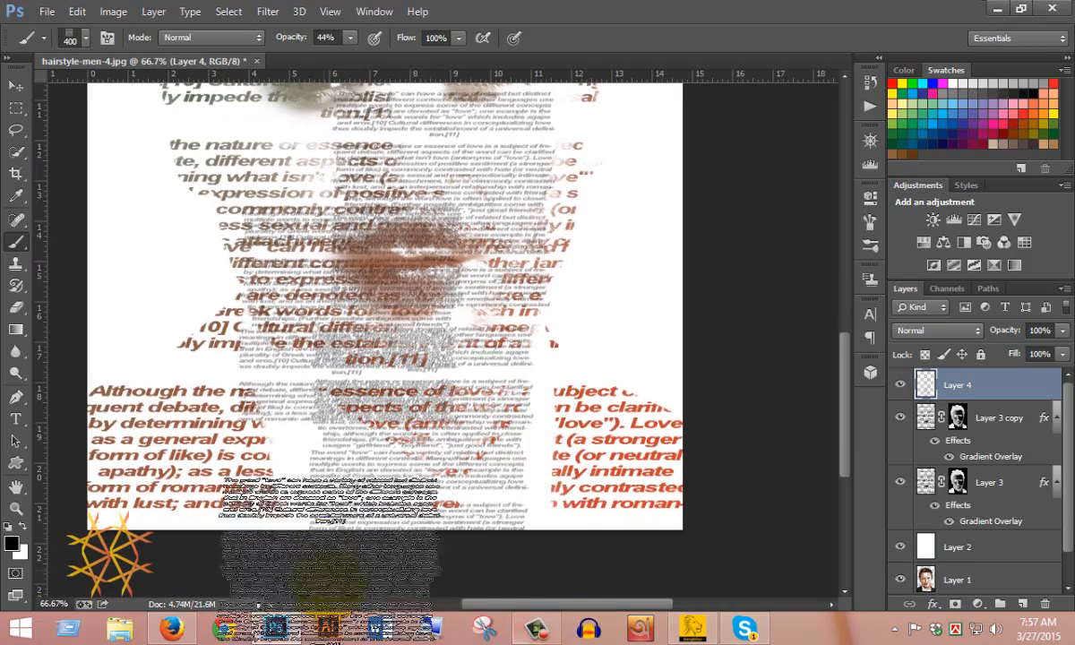
pyautogui.click(385, 524)
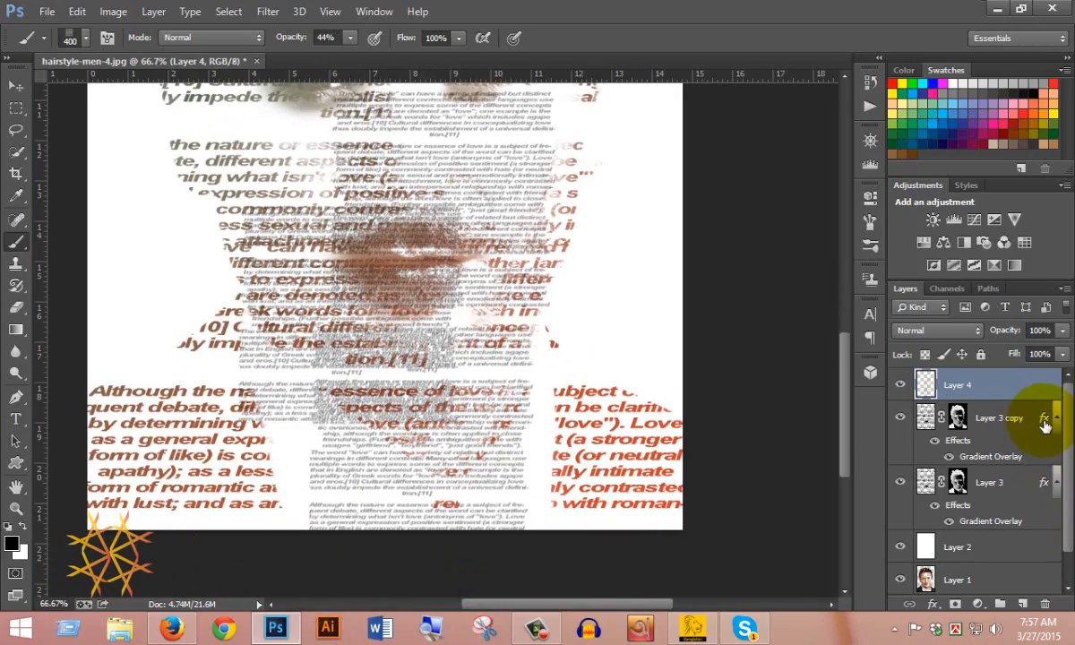
# Step: Copy the Gradient Overlay effect from Layer 3 copy to Layer 4 and check the coloured small text across the face
pyautogui.moveTo(1044, 422); pyautogui.dragTo(1043, 398)
pyautogui.scroll(4, 748, 411)
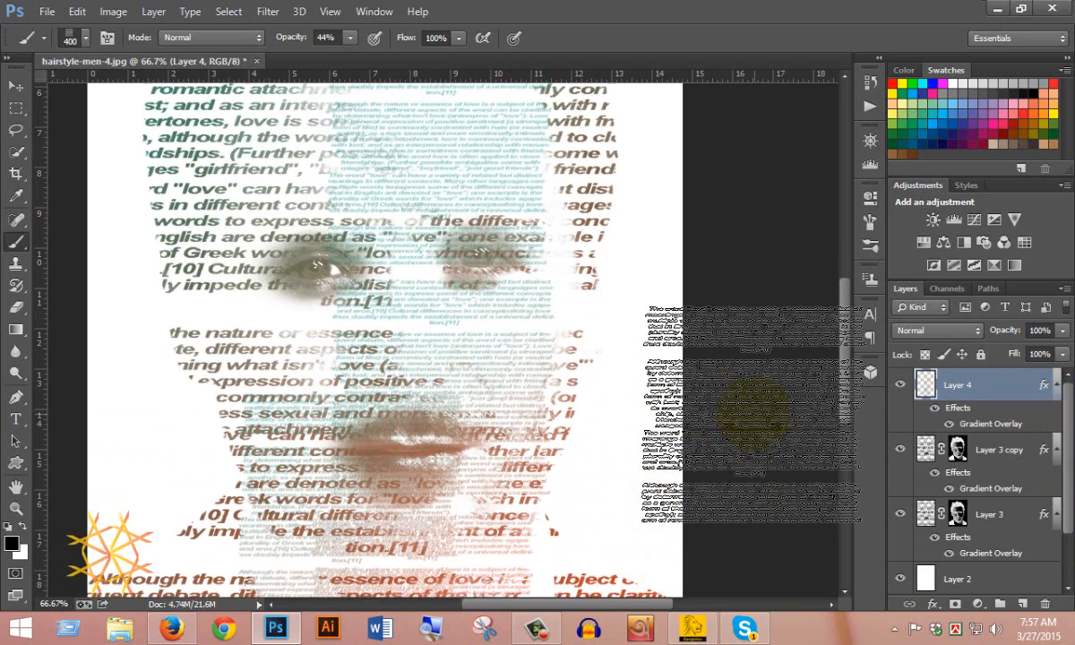
pyautogui.scroll(3, 753, 412)
pyautogui.scroll(2, 752, 413)
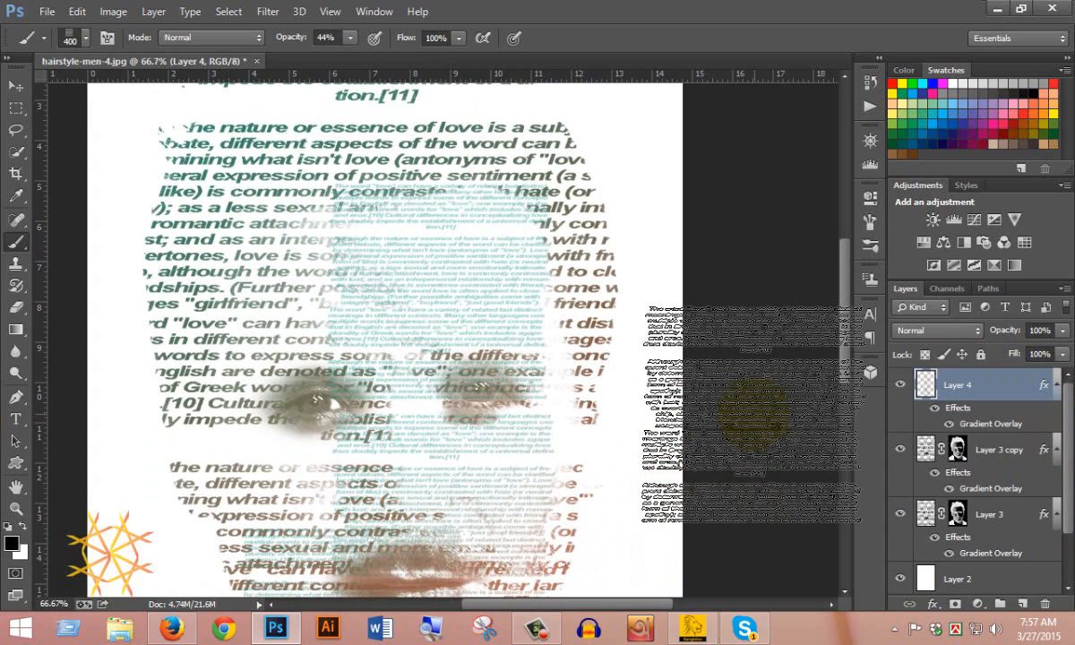
pyautogui.scroll(6, 752, 412)
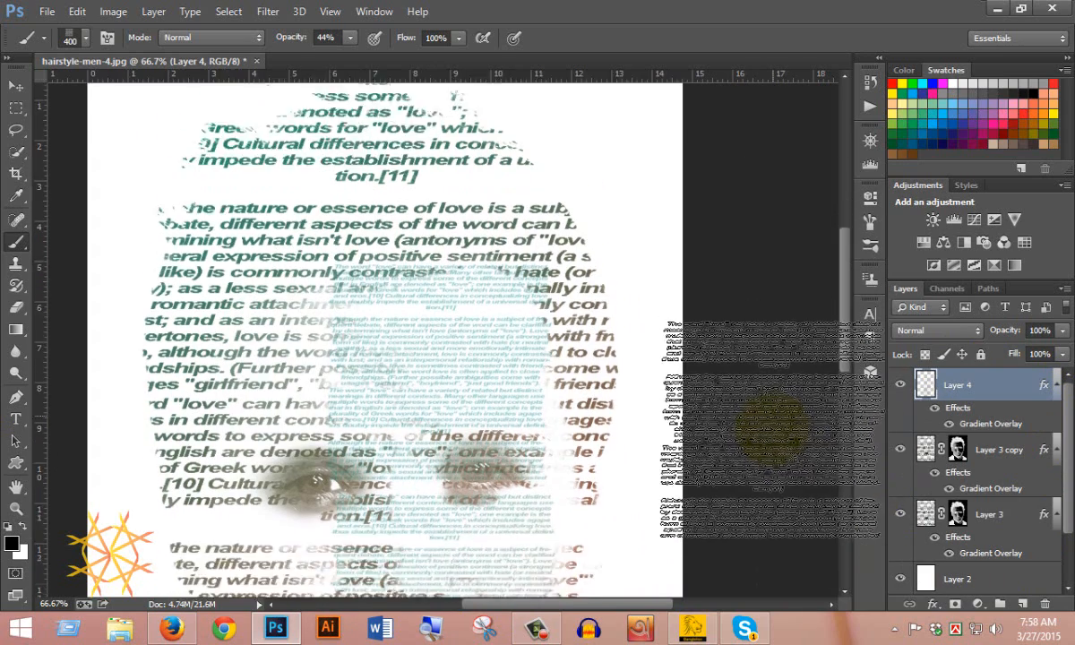
pyautogui.scroll(-3, 761, 430)
pyautogui.moveTo(386, 430); pyautogui.dragTo(358, 327)
pyautogui.scroll(-3, 681, 372)
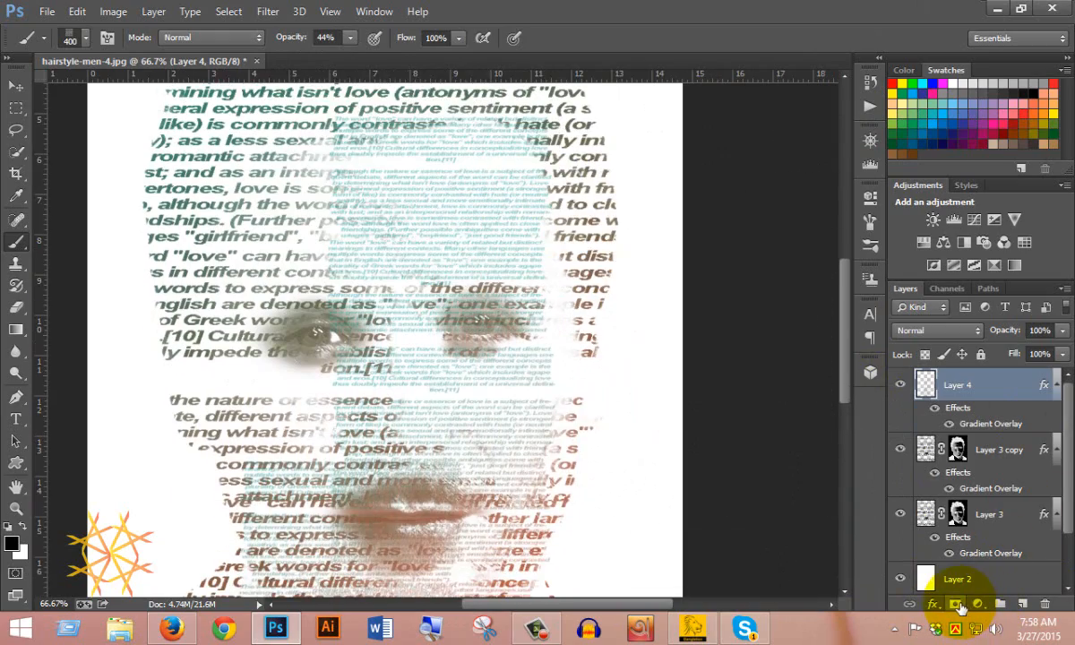
# Step: Add a layer mask to Layer 4 and switch to a soft round brush at 400 px
pyautogui.click(955, 604)
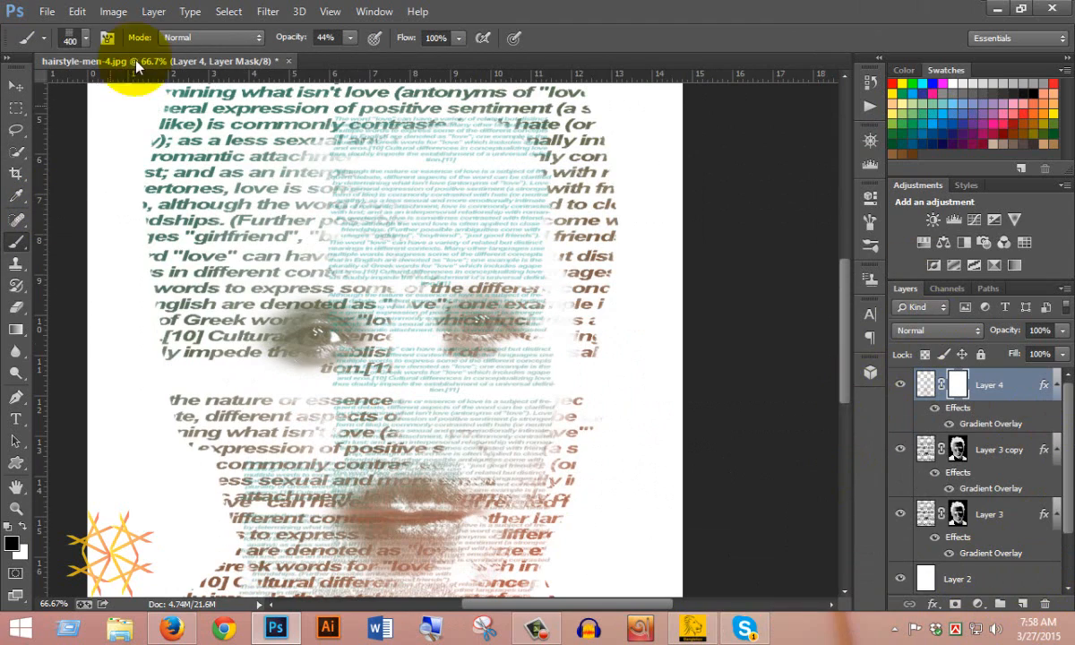
pyautogui.click(86, 38)
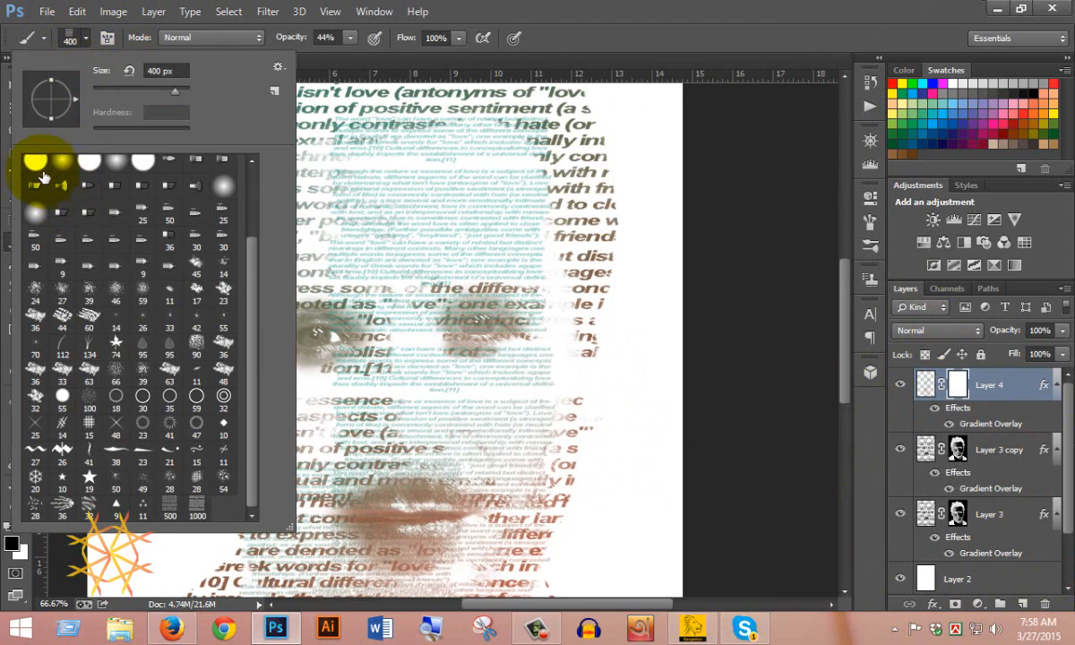
pyautogui.click(52, 167)
pyautogui.click(608, 36)
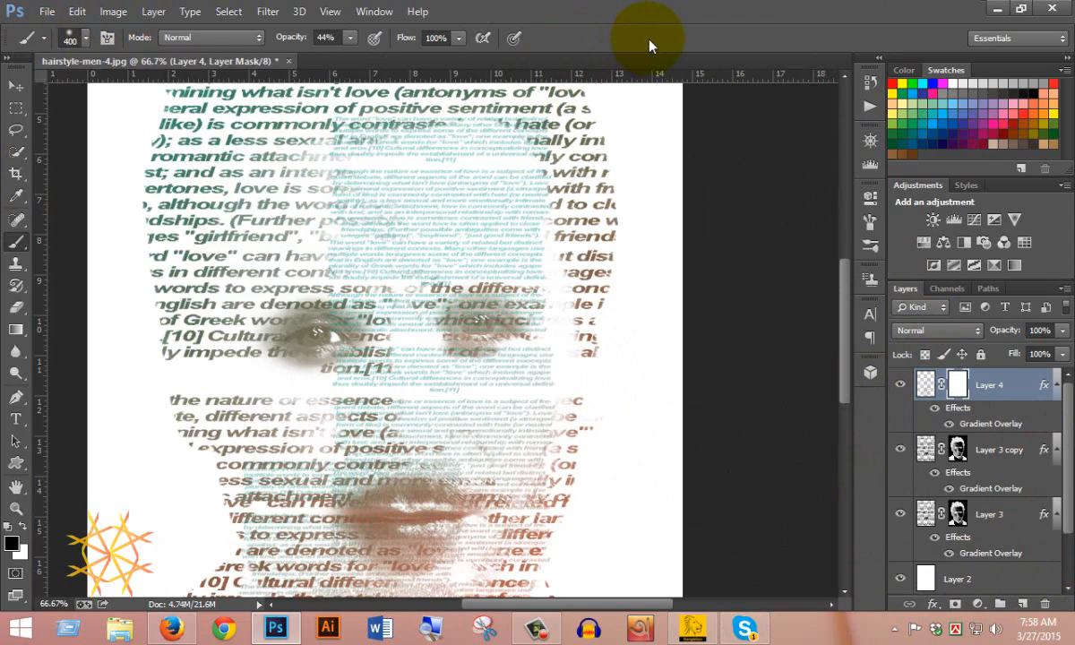
# Step: Paint softly in black on Layer 4's mask to fade the small text's edges around the forehead, cheeks and neck
pyautogui.moveTo(583, 227)
pyautogui.mouseDown()
pyautogui.moveTo(601, 176)
pyautogui.moveTo(608, 323)
pyautogui.moveTo(599, 193)
pyautogui.mouseUp()
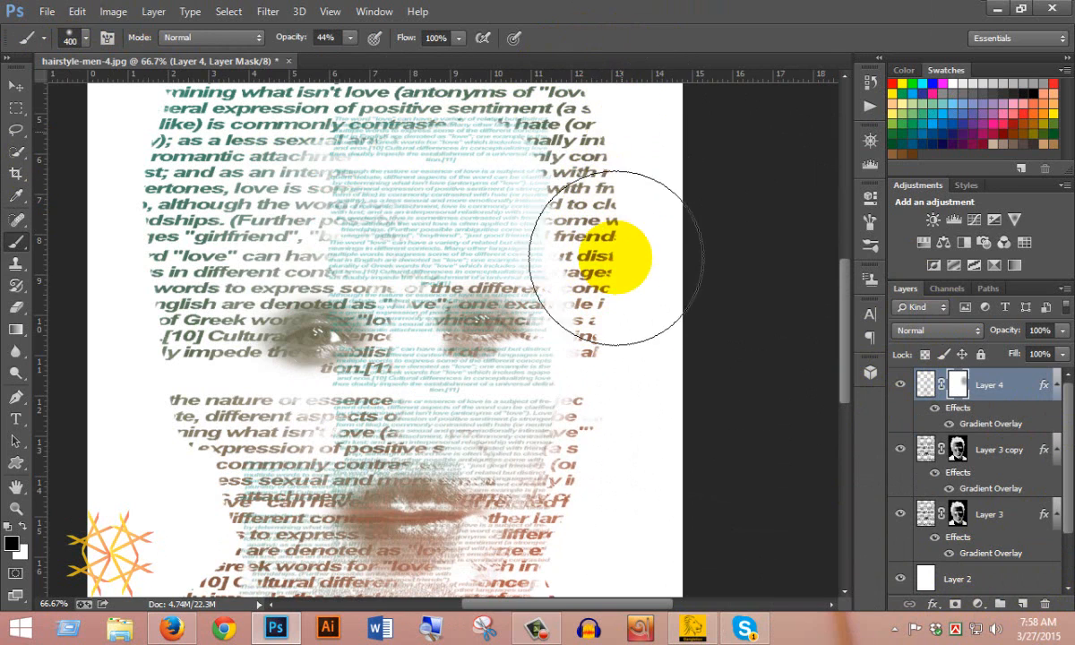
pyautogui.moveTo(519, 116)
pyautogui.mouseDown()
pyautogui.moveTo(376, 122)
pyautogui.moveTo(317, 107)
pyautogui.moveTo(286, 157)
pyautogui.moveTo(231, 184)
pyautogui.moveTo(262, 355)
pyautogui.moveTo(273, 267)
pyautogui.moveTo(255, 382)
pyautogui.moveTo(248, 345)
pyautogui.moveTo(259, 250)
pyautogui.mouseUp()
pyautogui.scroll(-1, 243, 412)
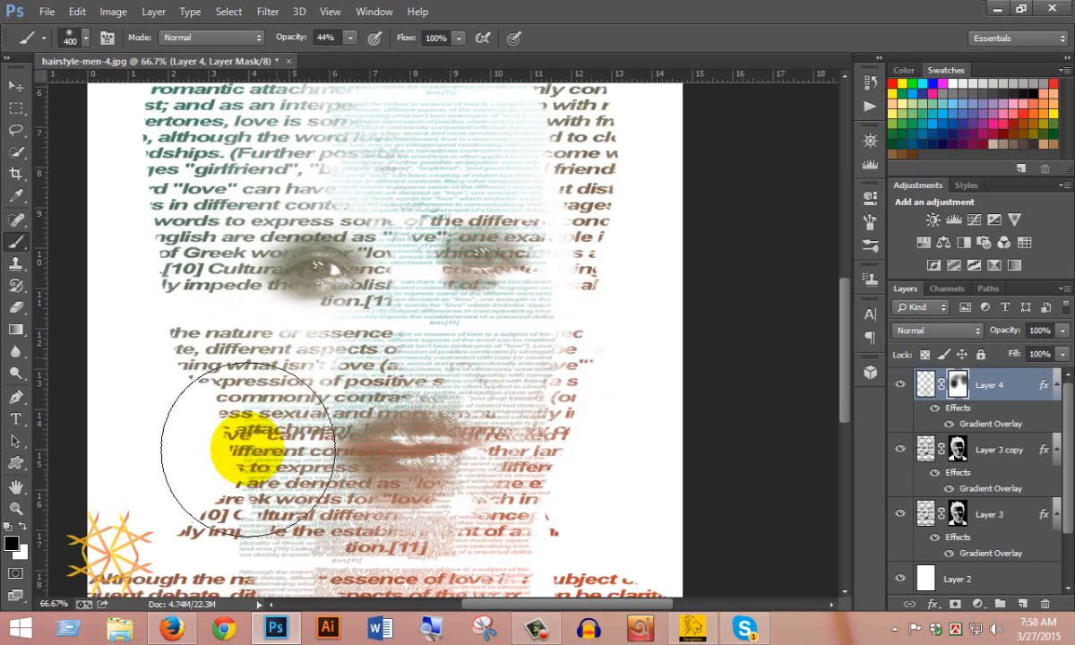
pyautogui.scroll(-2, 593, 448)
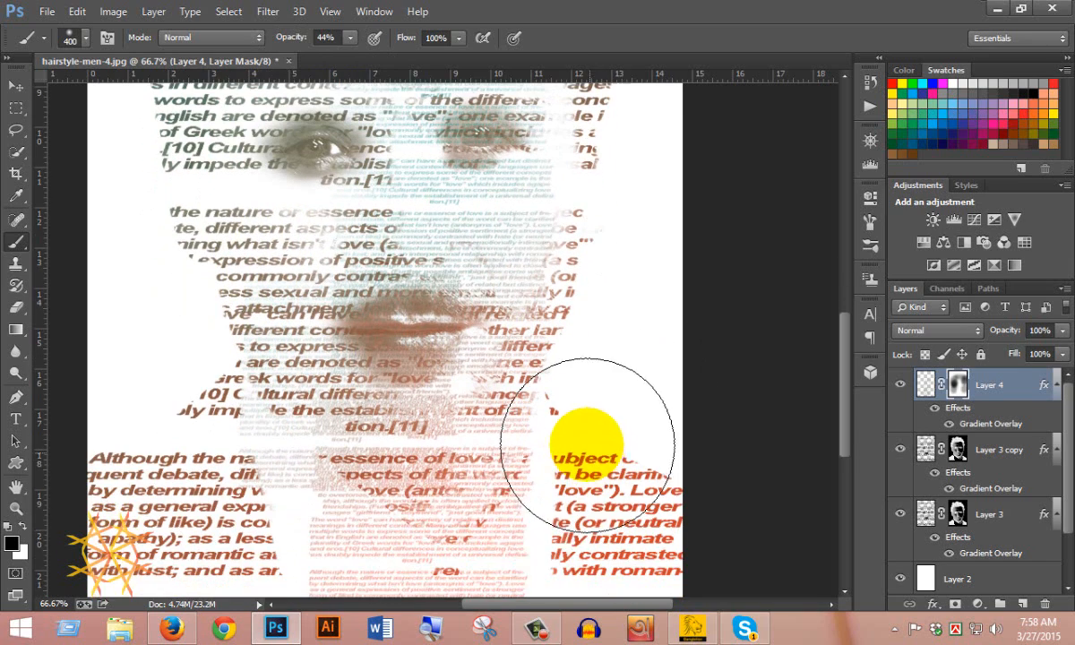
pyautogui.scroll(-2, 618, 502)
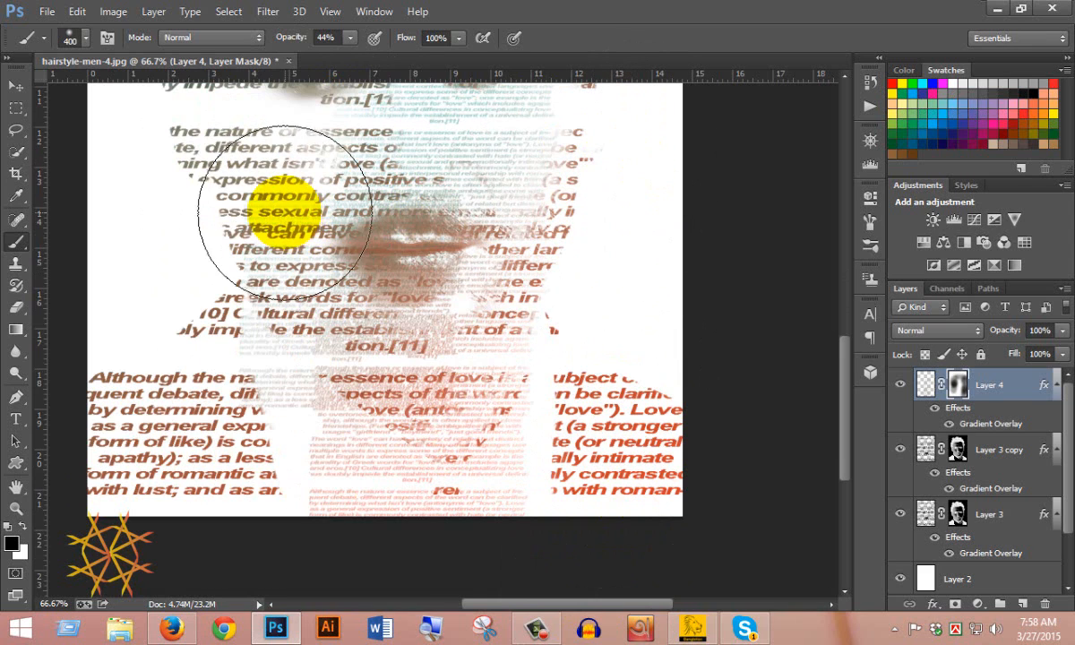
pyautogui.moveTo(239, 385)
pyautogui.mouseDown()
pyautogui.moveTo(226, 556)
pyautogui.moveTo(249, 490)
pyautogui.moveTo(233, 488)
pyautogui.moveTo(228, 553)
pyautogui.mouseUp()
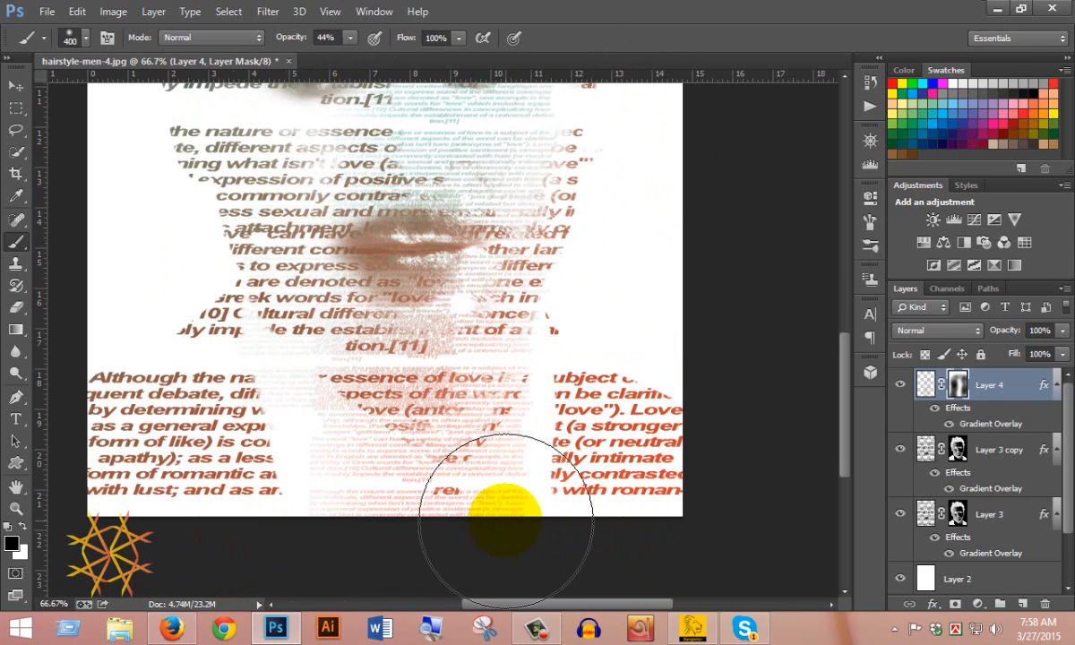
pyautogui.scroll(5, 506, 521)
# Step: Try a bright blue (#0024ff) fill on Layer 2 as the background and check the portrait against it
pyautogui.scroll(-2, 940, 481)
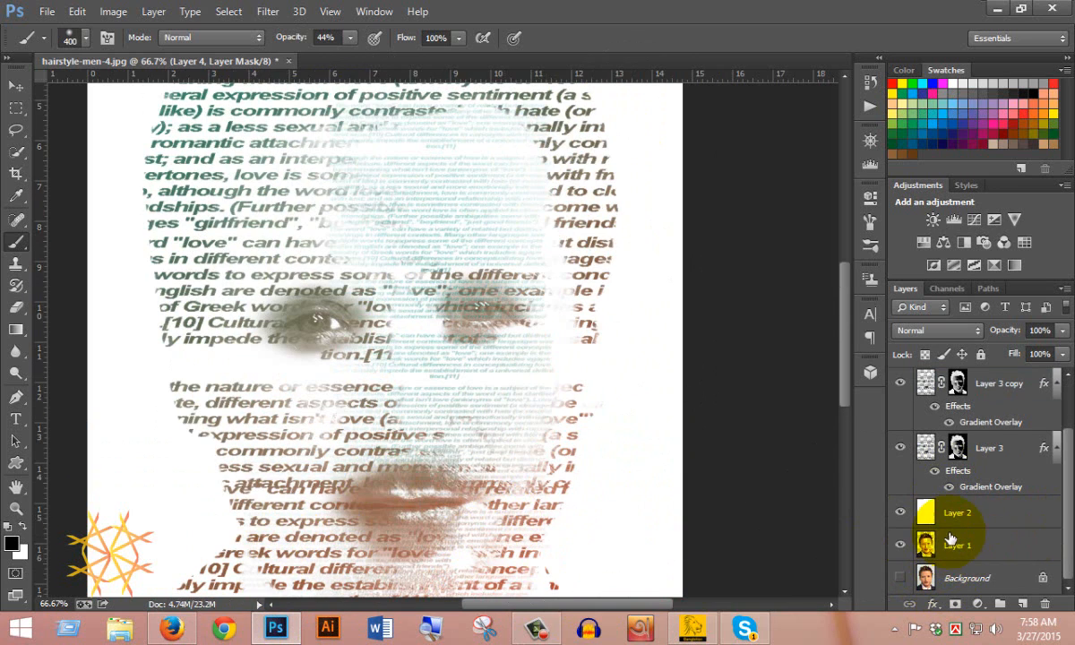
pyautogui.click(952, 513)
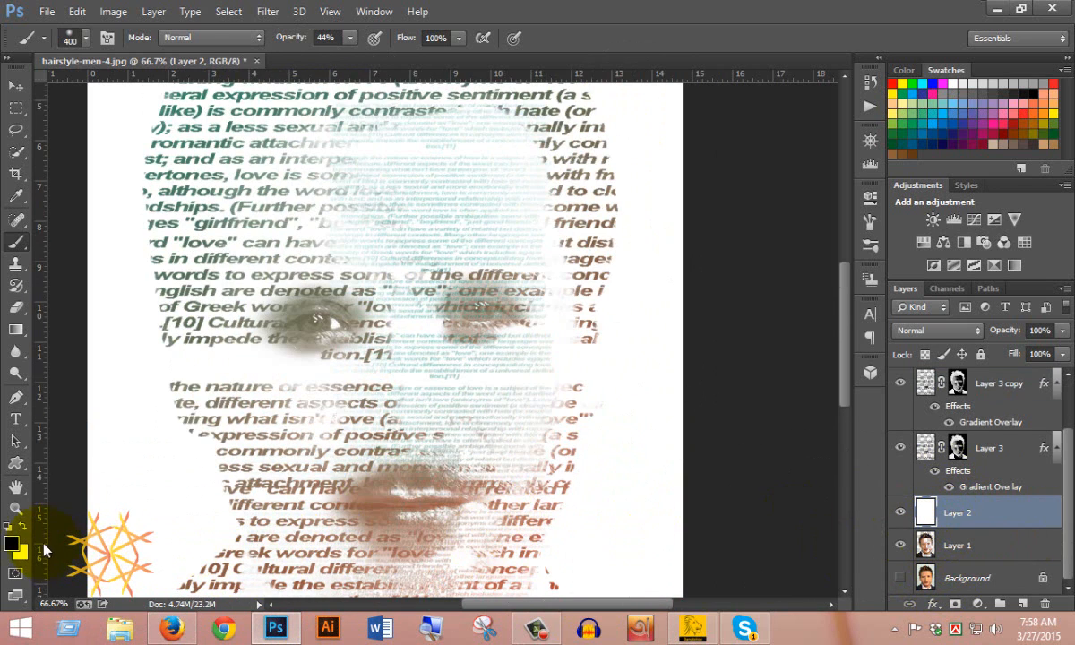
pyautogui.click(11, 543)
pyautogui.click(707, 210)
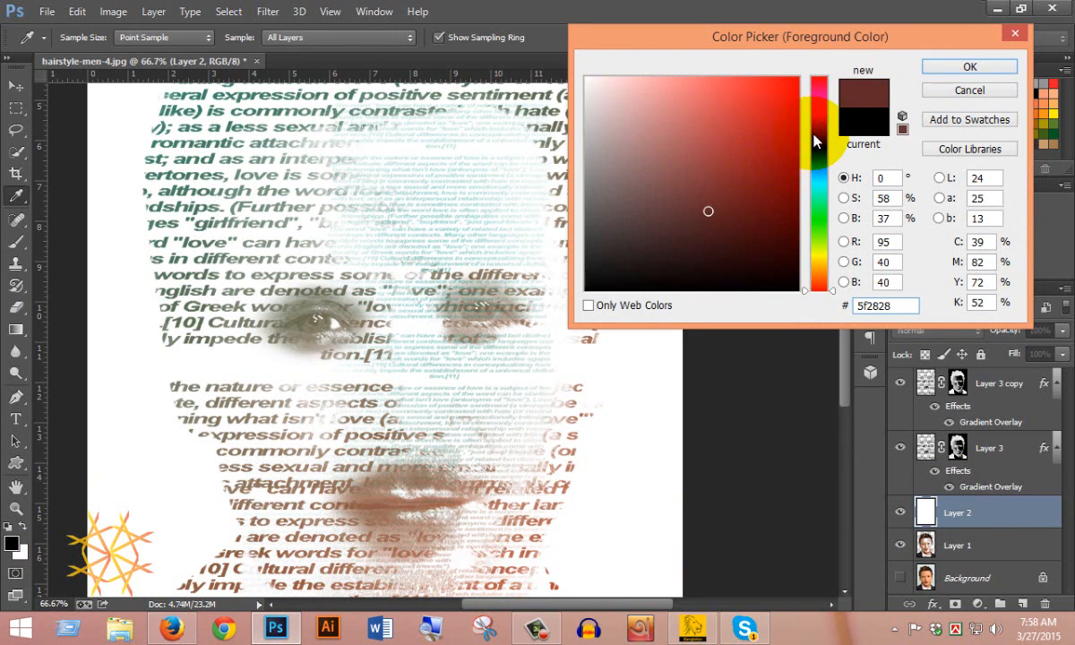
pyautogui.moveTo(813, 138); pyautogui.dragTo(813, 154)
pyautogui.moveTo(794, 83); pyautogui.dragTo(827, 63)
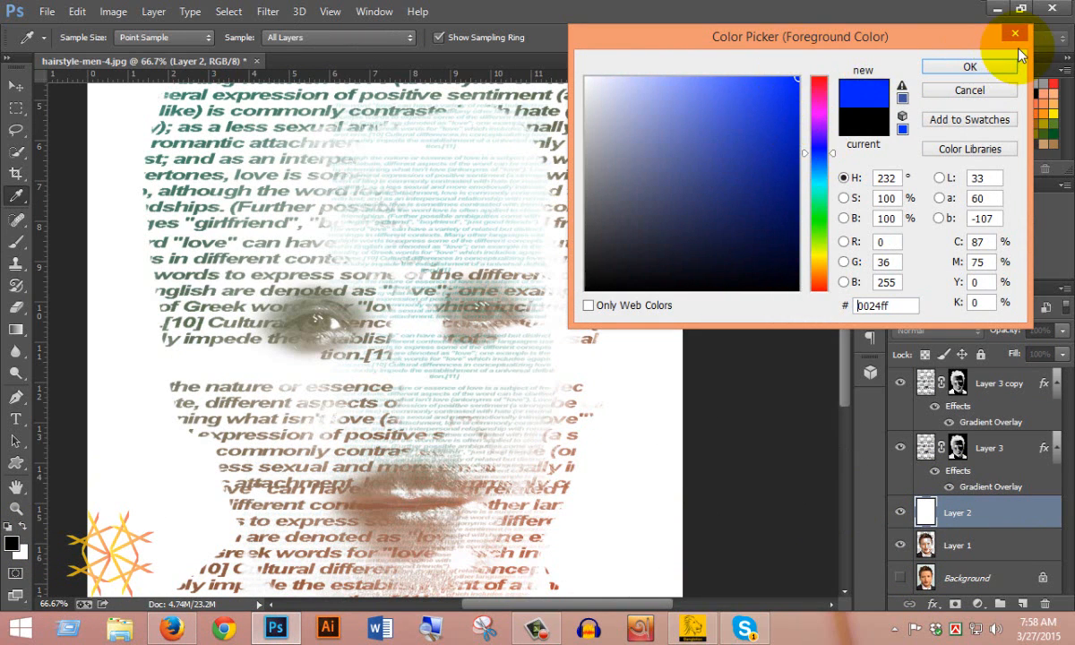
pyautogui.click(972, 67)
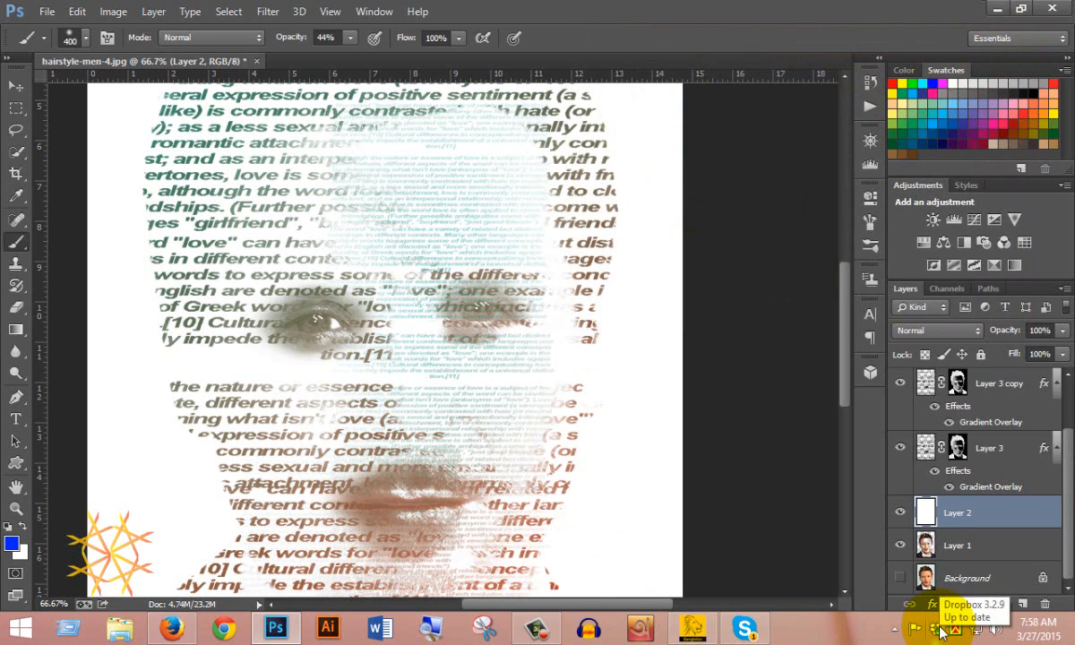
pyautogui.hotkey('alt', 'BackSpace')
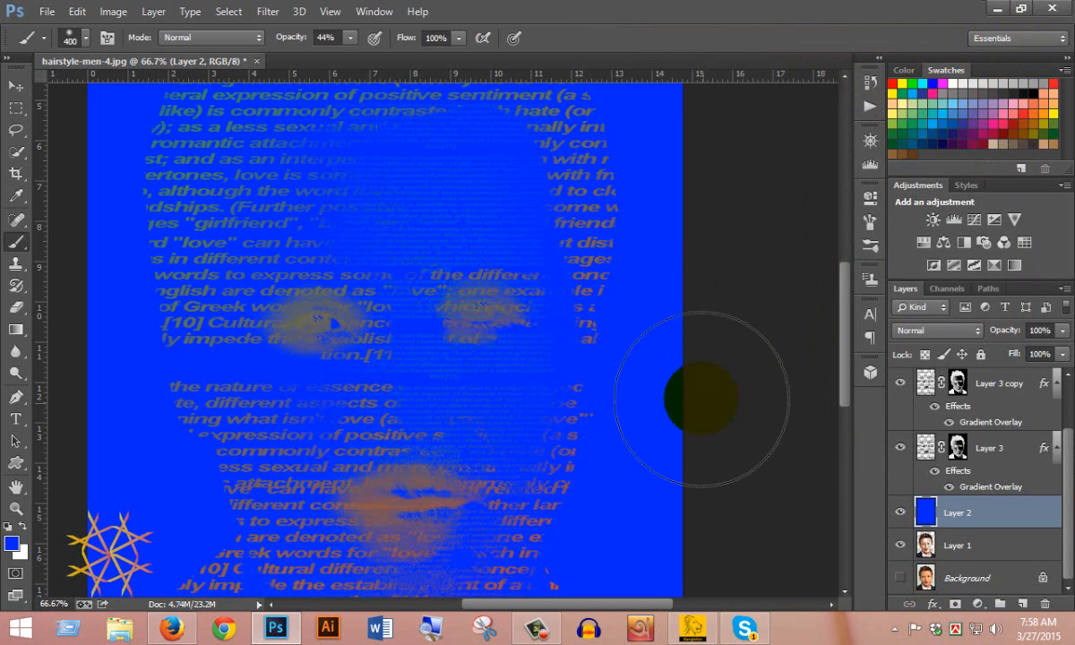
pyautogui.scroll(-10, 703, 396)
pyautogui.scroll(9, 731, 380)
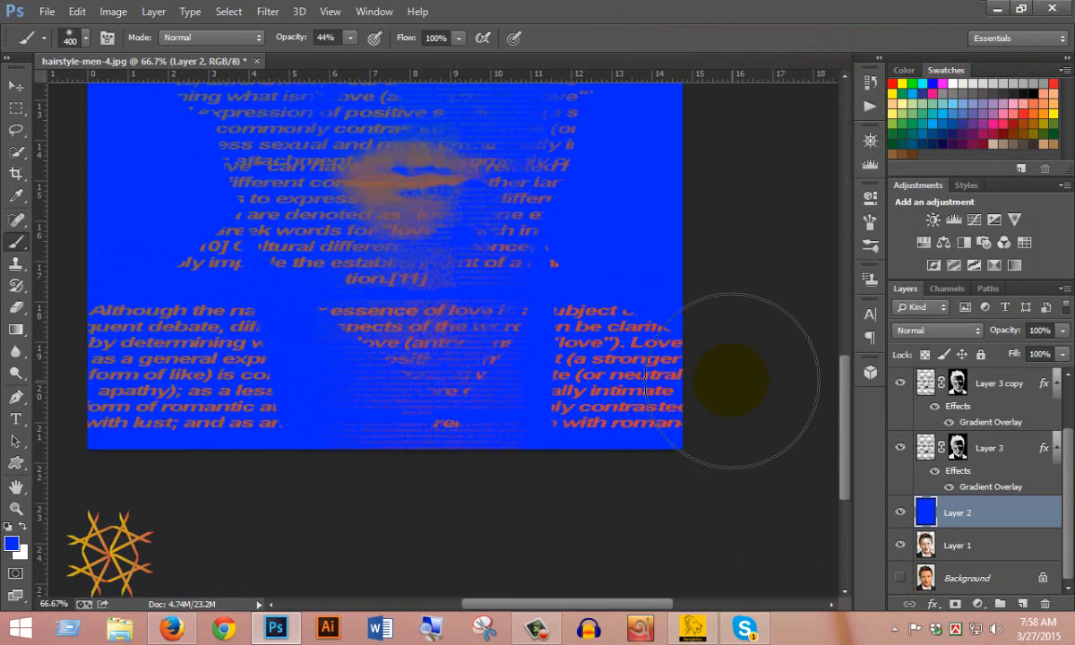
pyautogui.scroll(3, 732, 381)
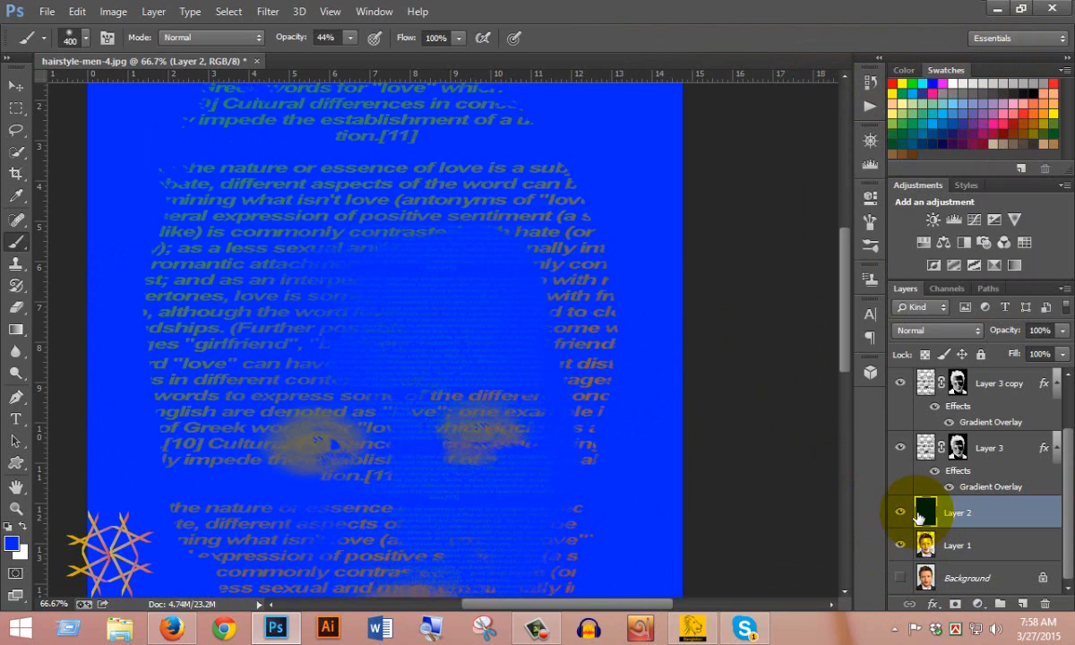
# Step: Refill Layer 2 with the white background colour and view the whole portrait at 33.3% zoom
pyautogui.hotkey('ctrl', 'BackSpace')
pyautogui.scroll(-6, 708, 329)
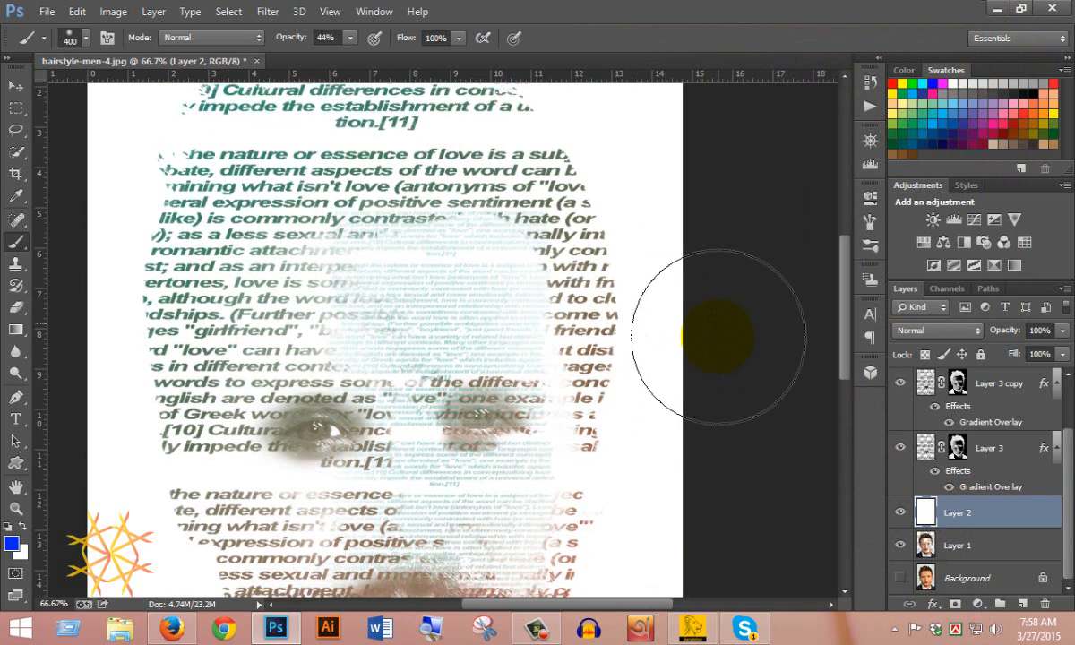
pyautogui.keyDown('ctrl'); pyautogui.keyDown('alt'); pyautogui.click(507, 282); pyautogui.keyUp('alt'); pyautogui.keyUp('ctrl')
pyautogui.keyDown('ctrl'); pyautogui.keyDown('alt'); pyautogui.click(507, 281); pyautogui.keyUp('alt'); pyautogui.keyUp('ctrl')
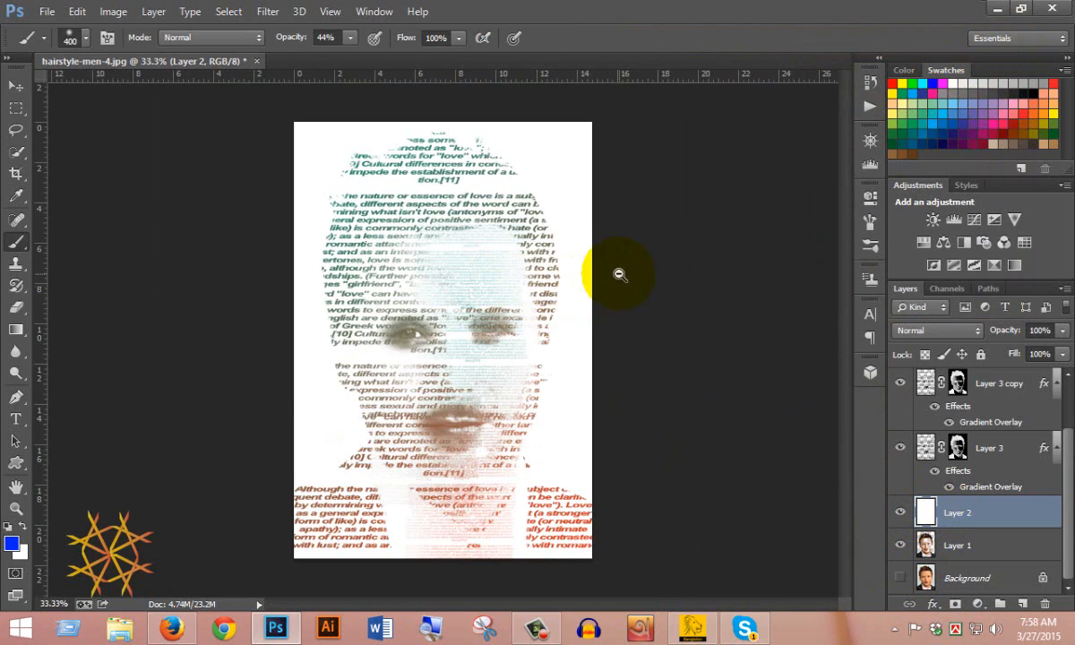